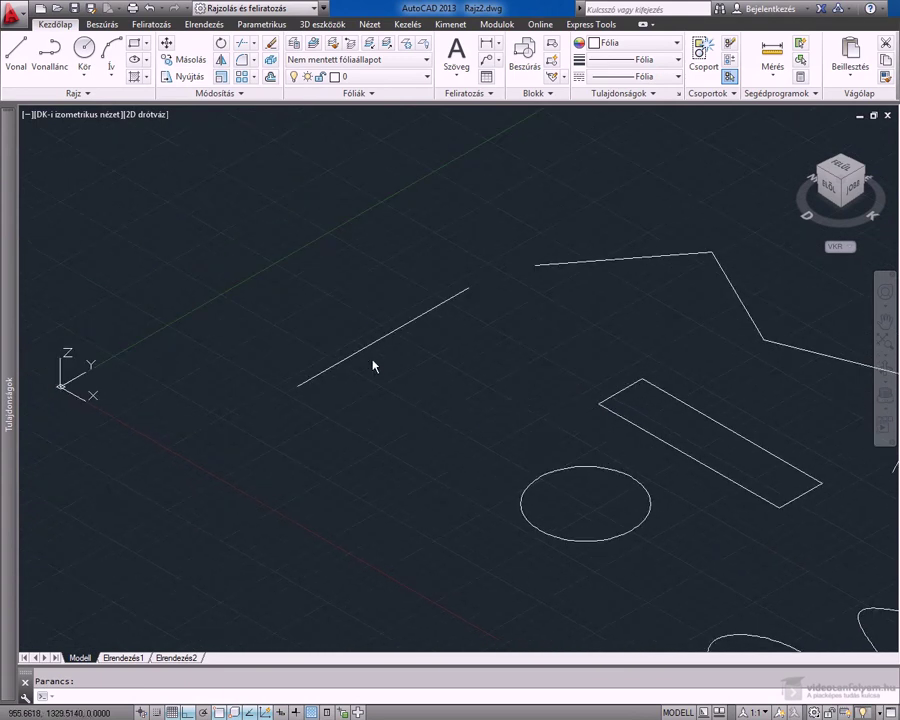
Step: Set the diagonal line's Vastagság (thickness) to 30 in the Properties palette
left_click(377, 340)
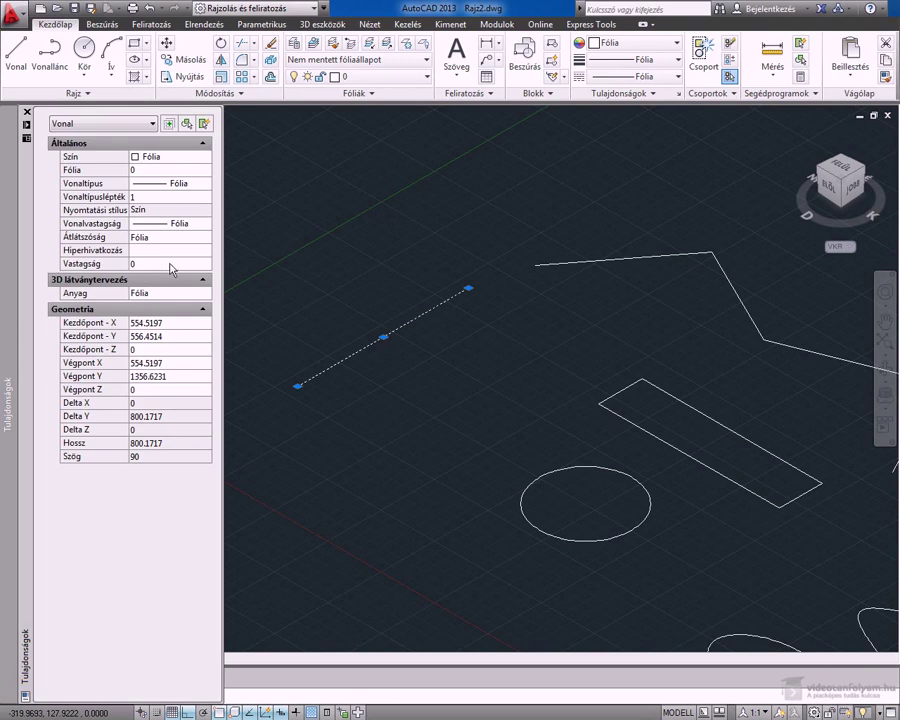
left_click(147, 264)
type("30")
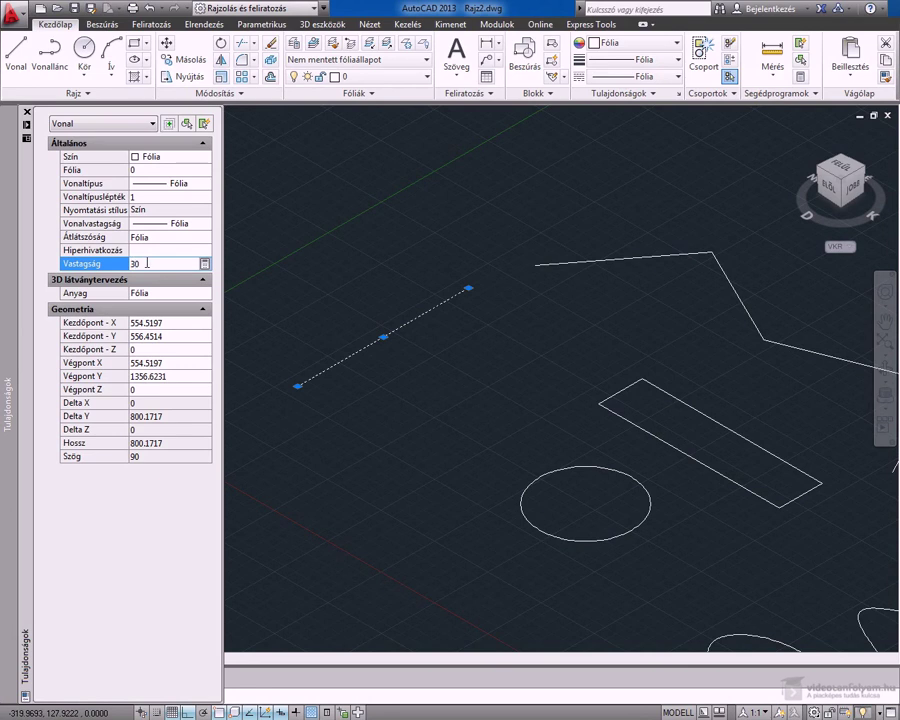
key("Return")
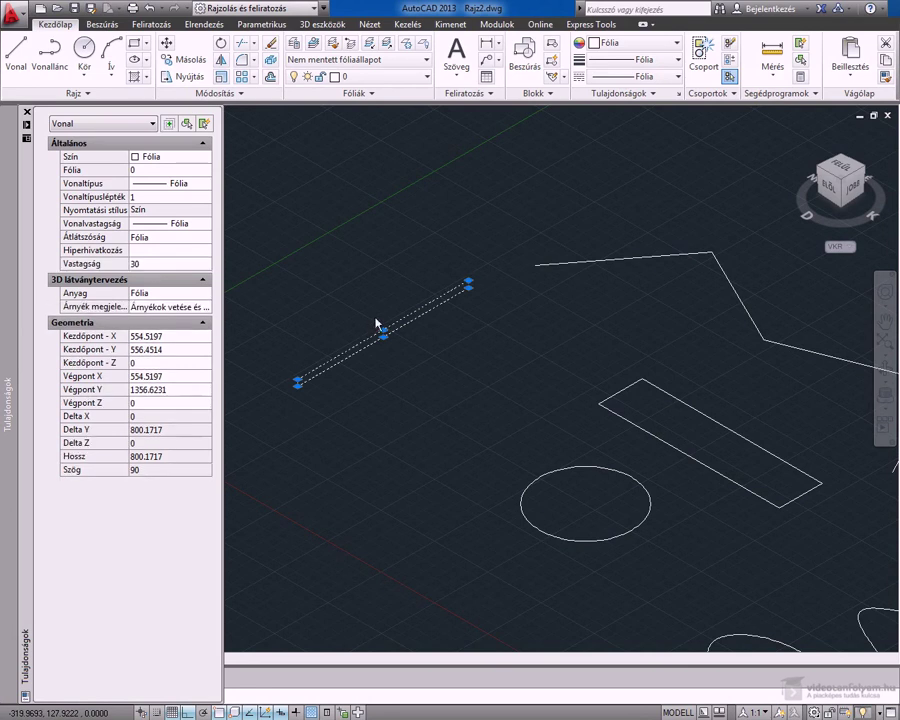
key("Escape")
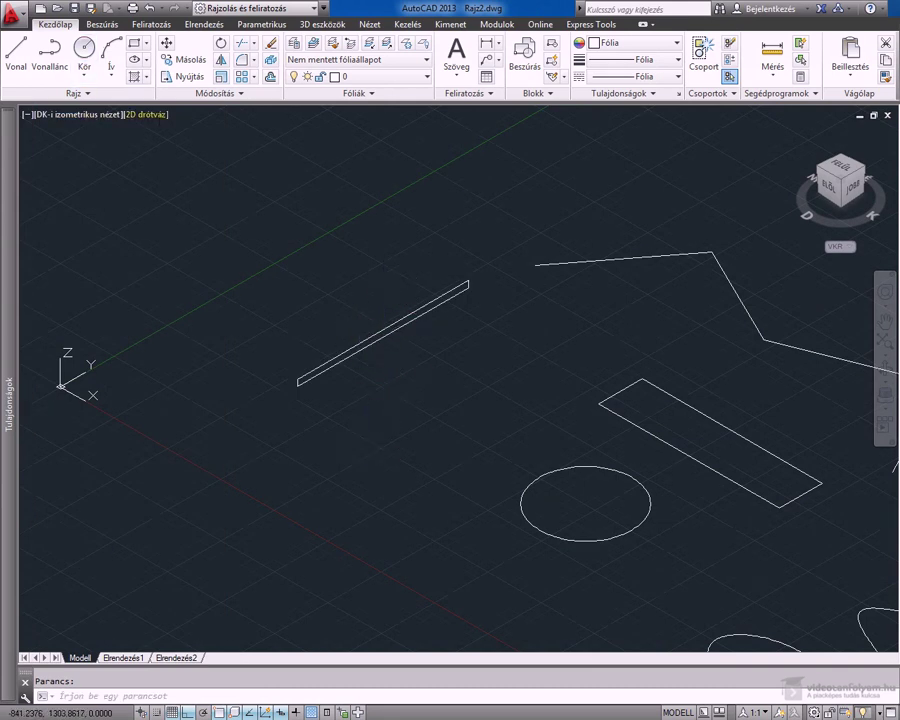
Step: Shade the drawing in Koncepcionális style and orbit to inspect the 30-thick line wall
left_click(155, 115)
left_click(193, 168)
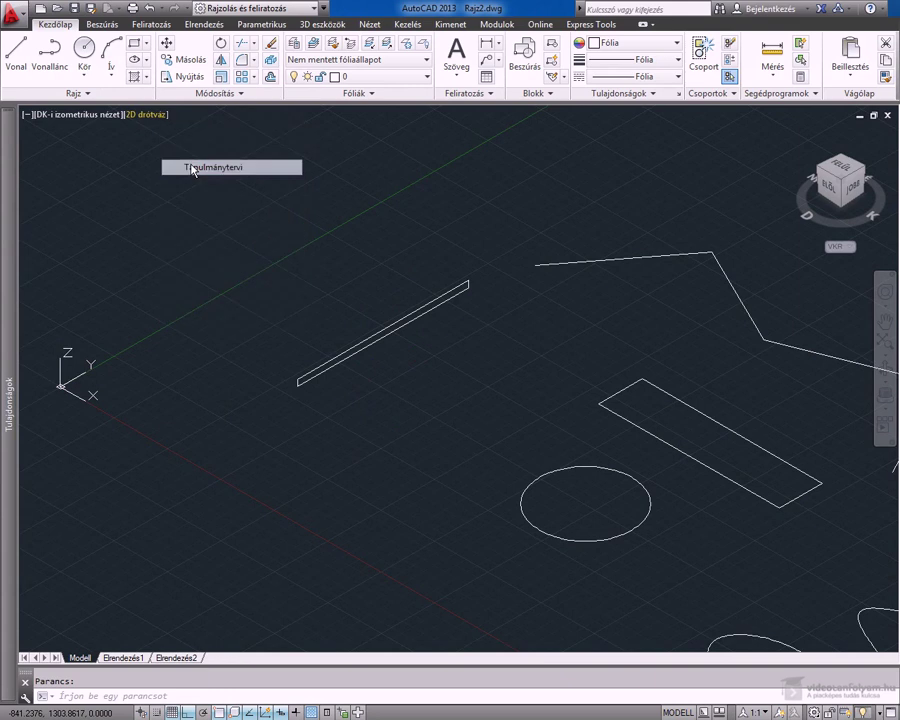
middle_click_drag(210, 370, 210, 370, "shift")
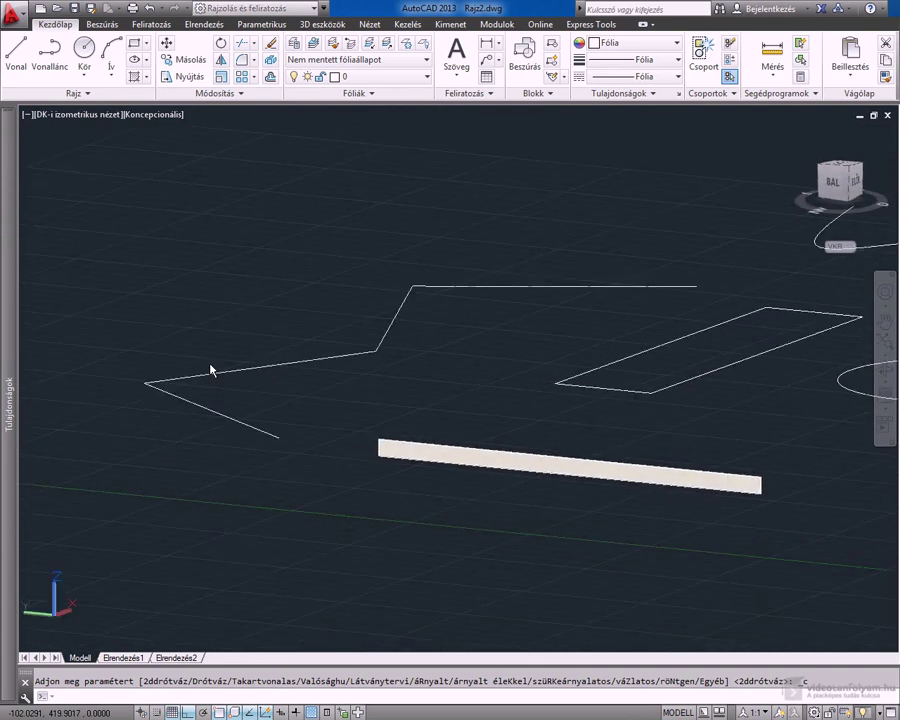
key("Escape")
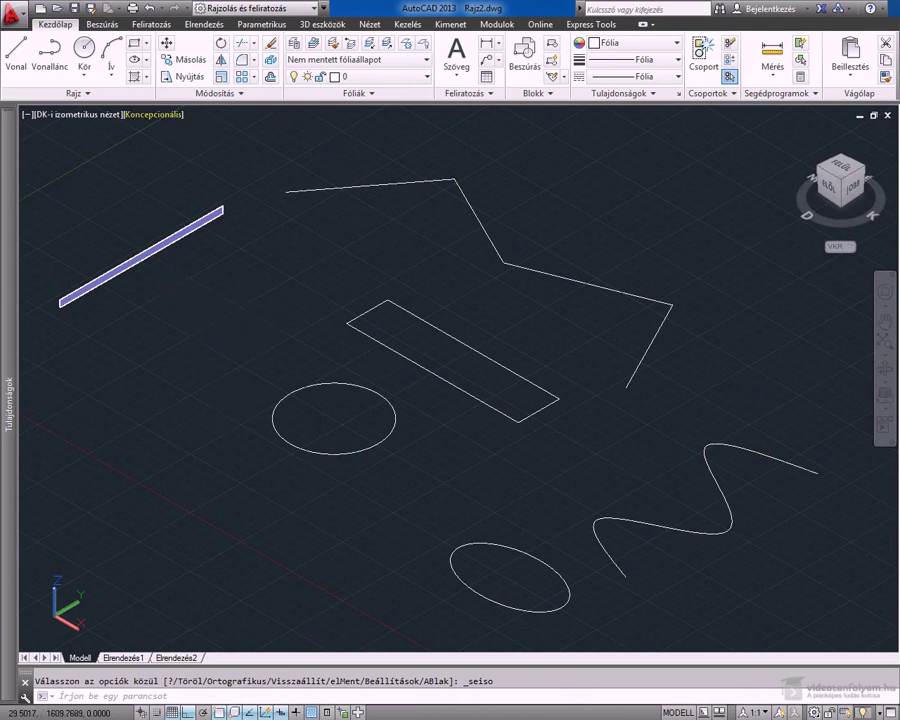
Step: Return to 2D wireframe and set the zigzag polyline's thickness to 50
left_click(149, 118)
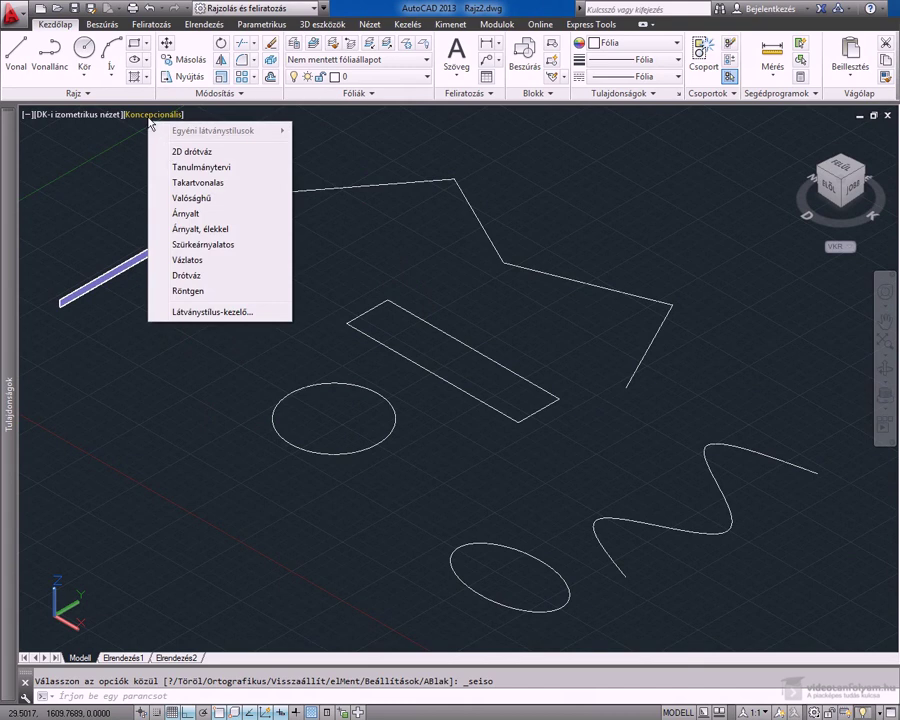
left_click(207, 153)
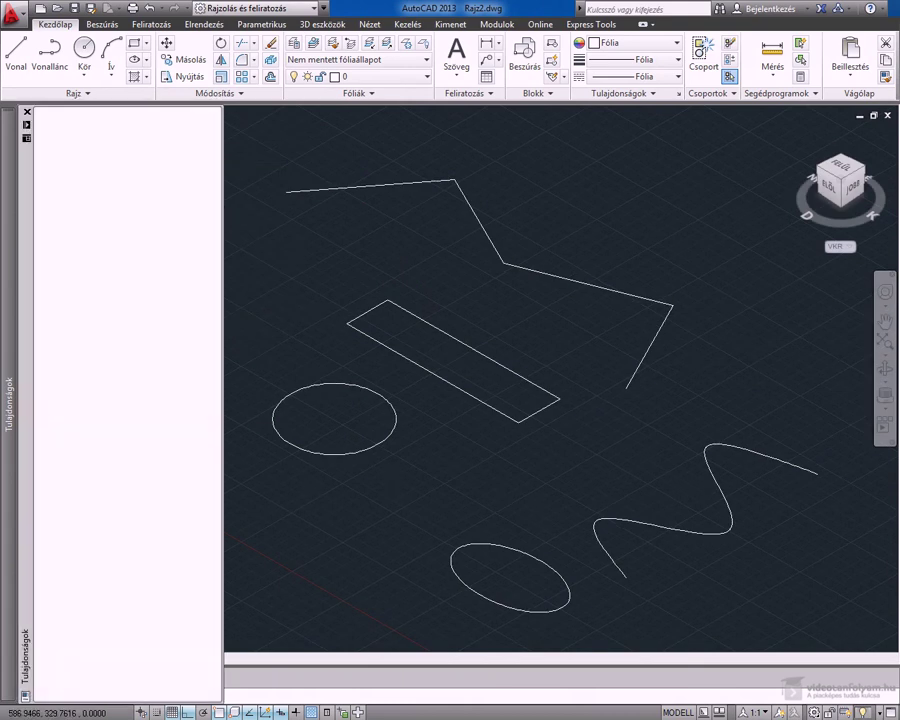
left_click(496, 248)
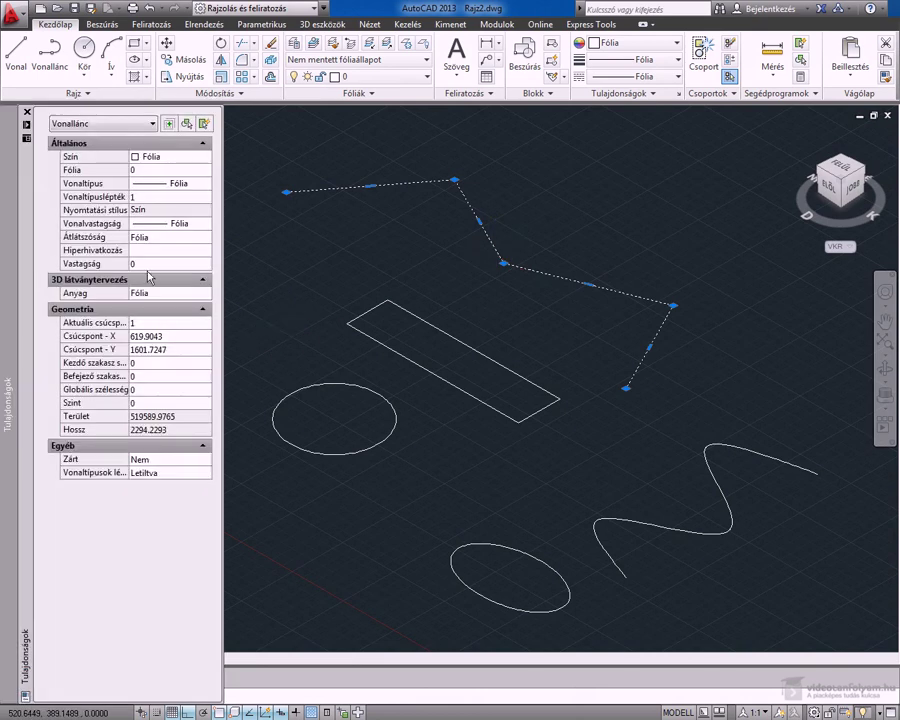
left_click(155, 264)
type("50")
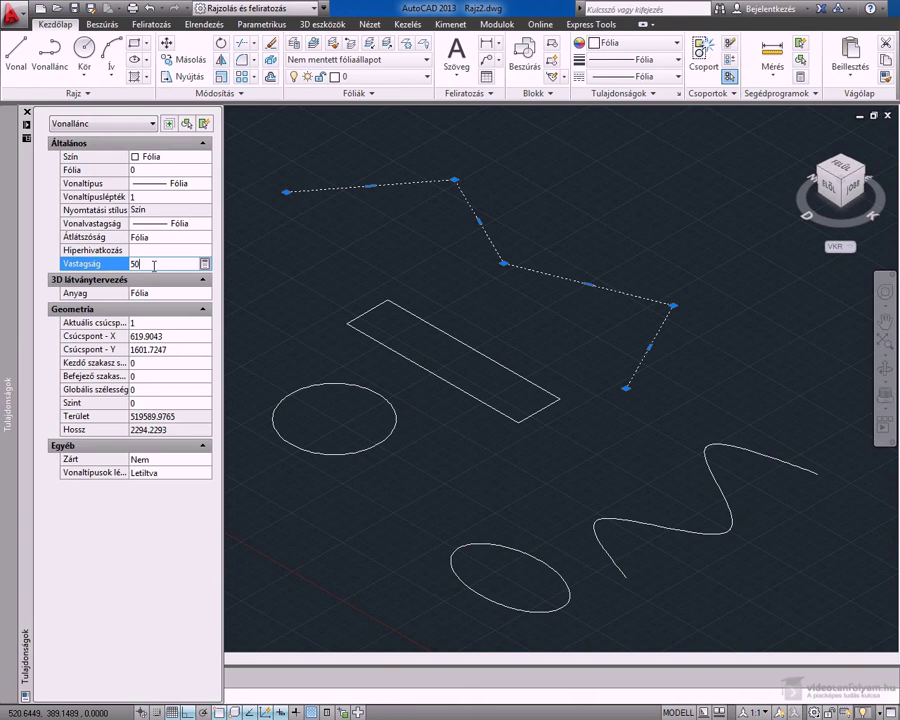
key("Return")
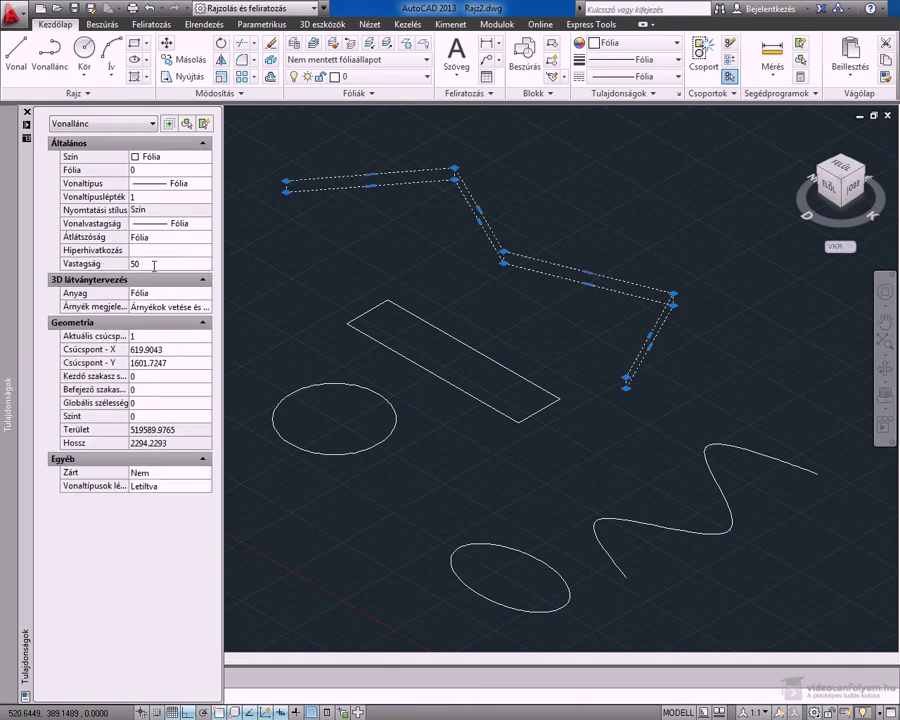
key("Escape")
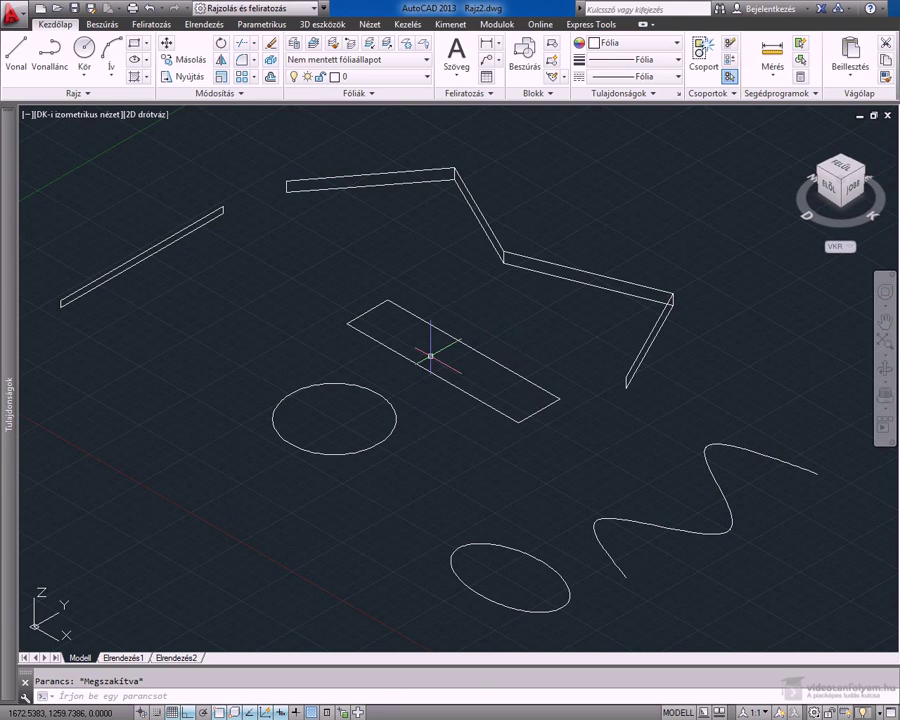
left_click(140, 118)
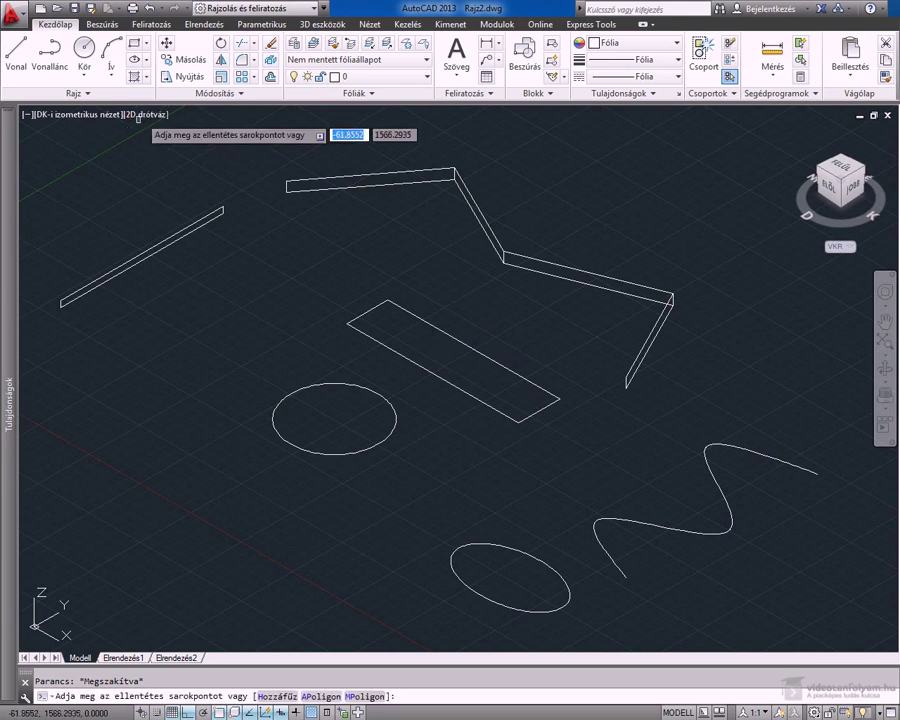
left_click(143, 118)
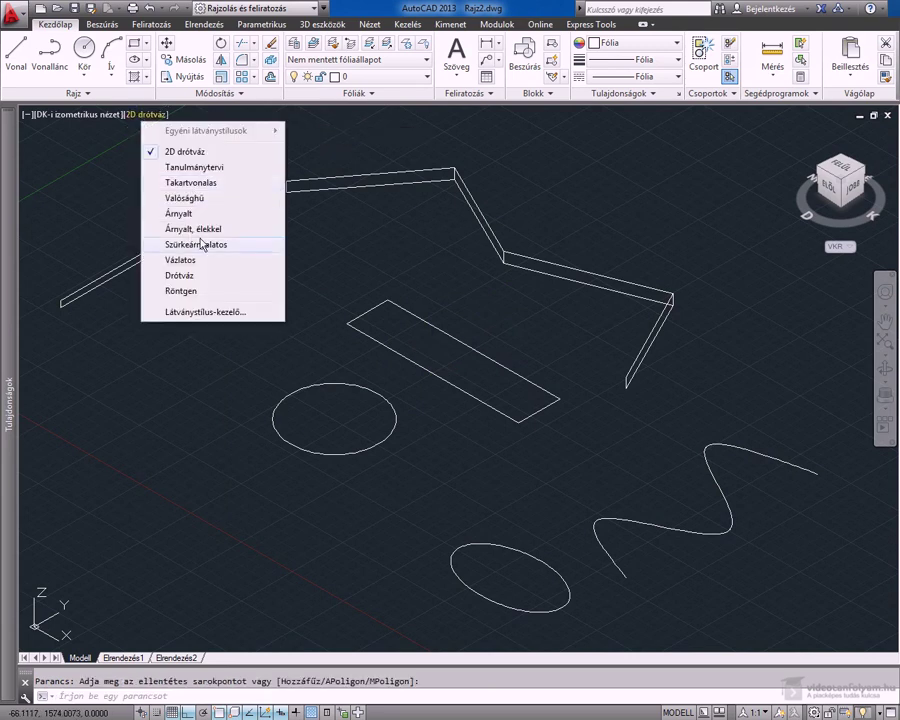
left_click(181, 291)
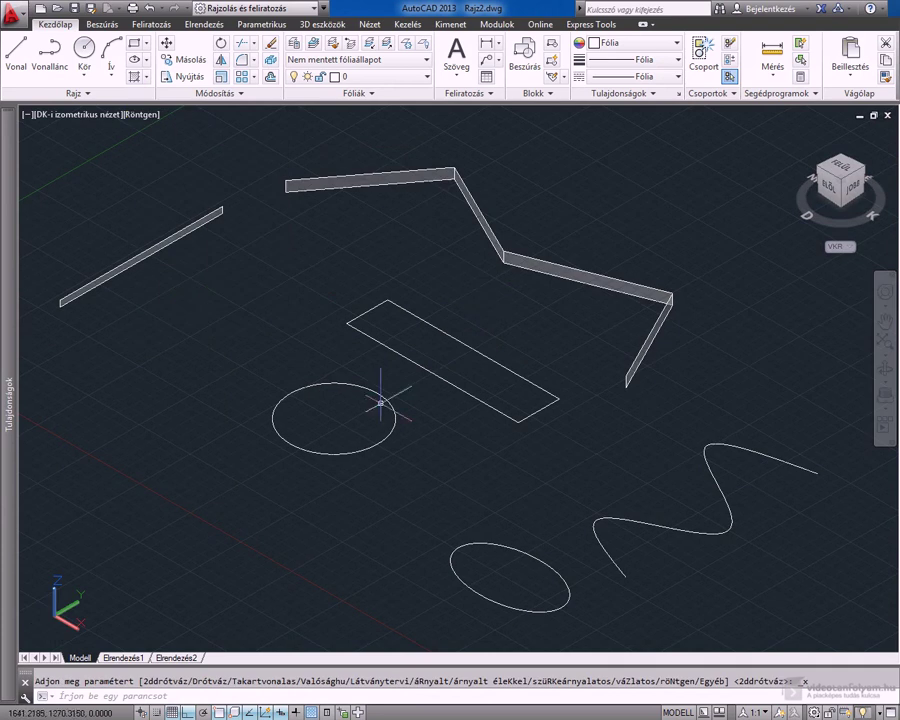
left_click(243, 62)
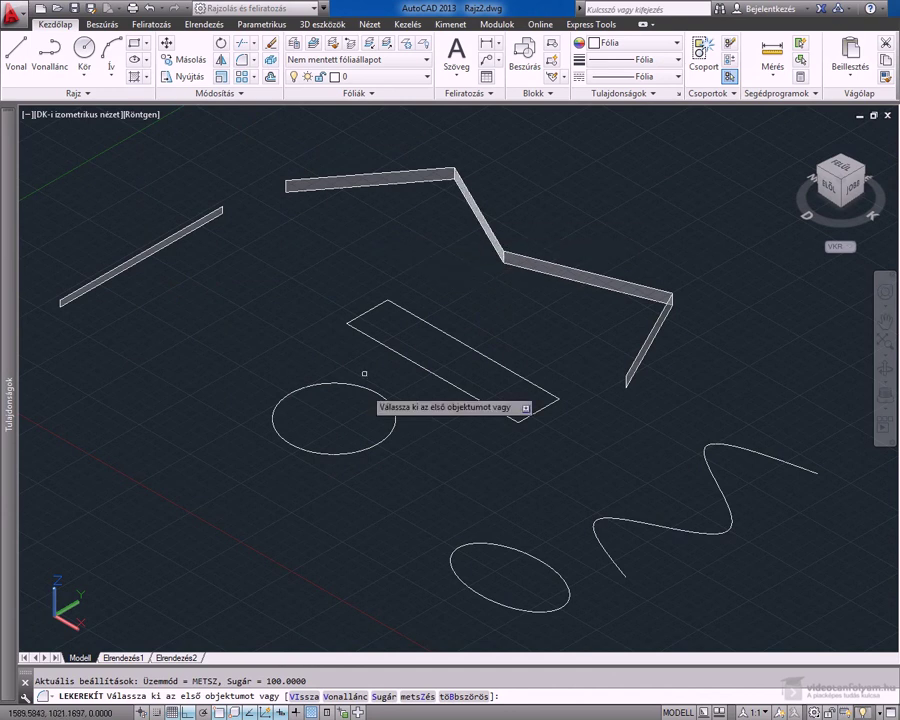
left_click(392, 185)
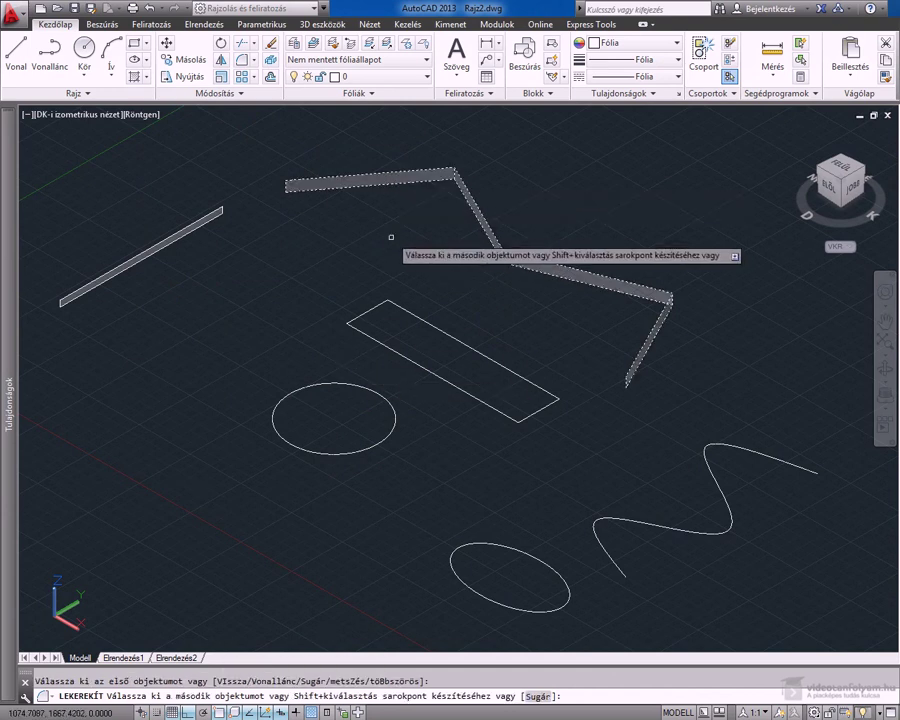
left_click(475, 206)
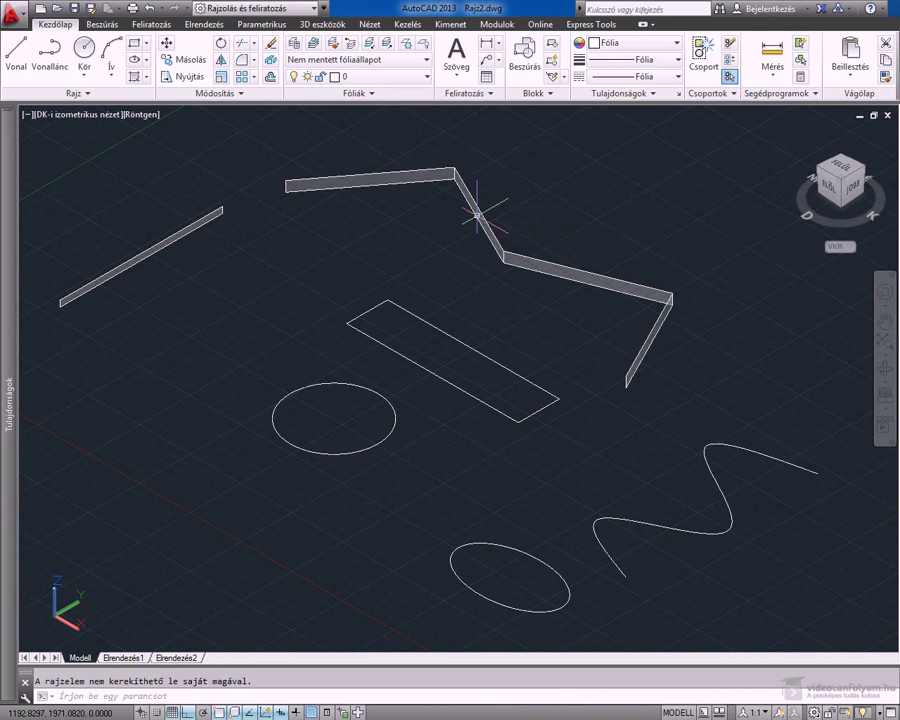
key("Escape")
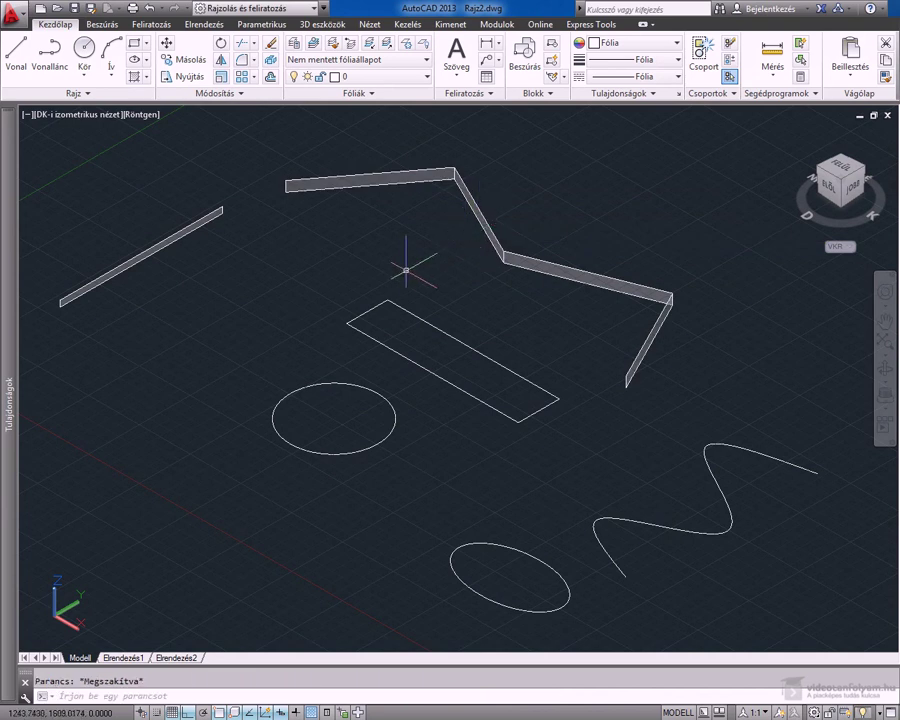
left_click(150, 121)
left_click(208, 154)
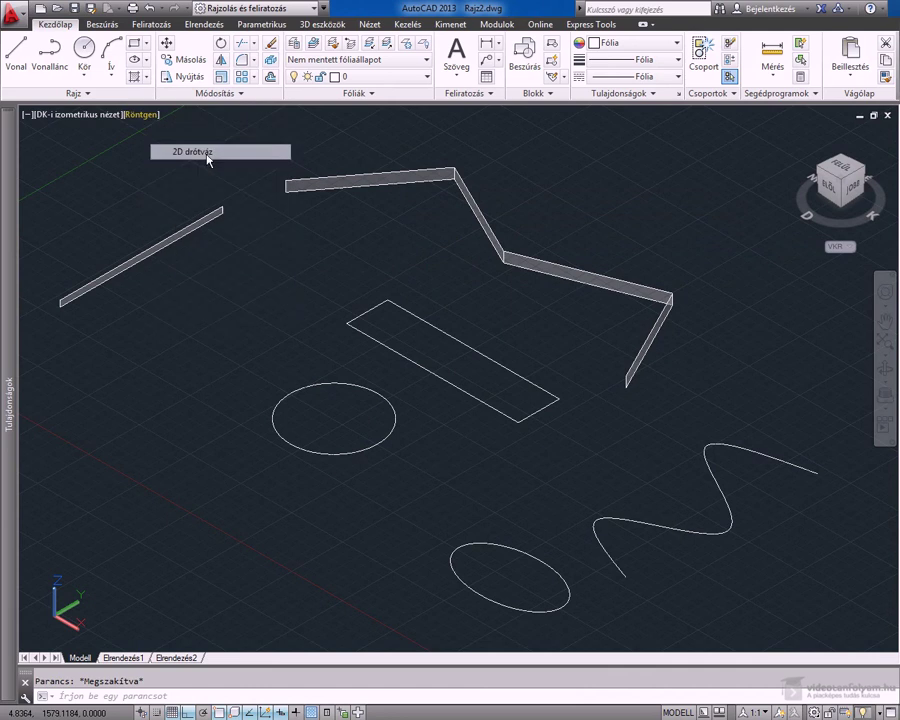
Step: Fillet two bends of the zigzag polyline at radius 100, then shade it Koncepcionális
left_click(240, 61)
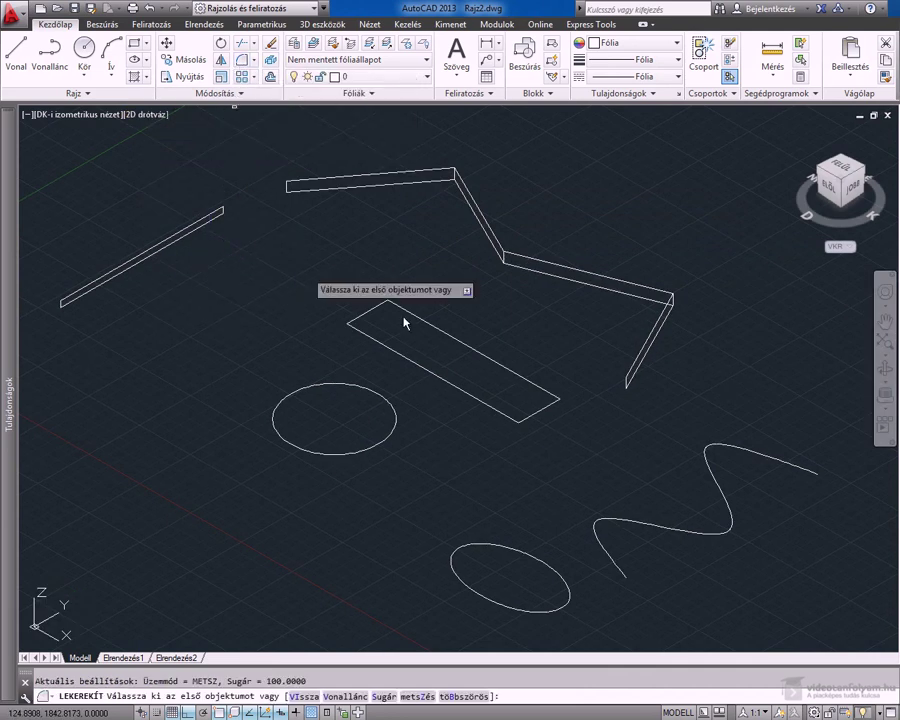
left_click(412, 183)
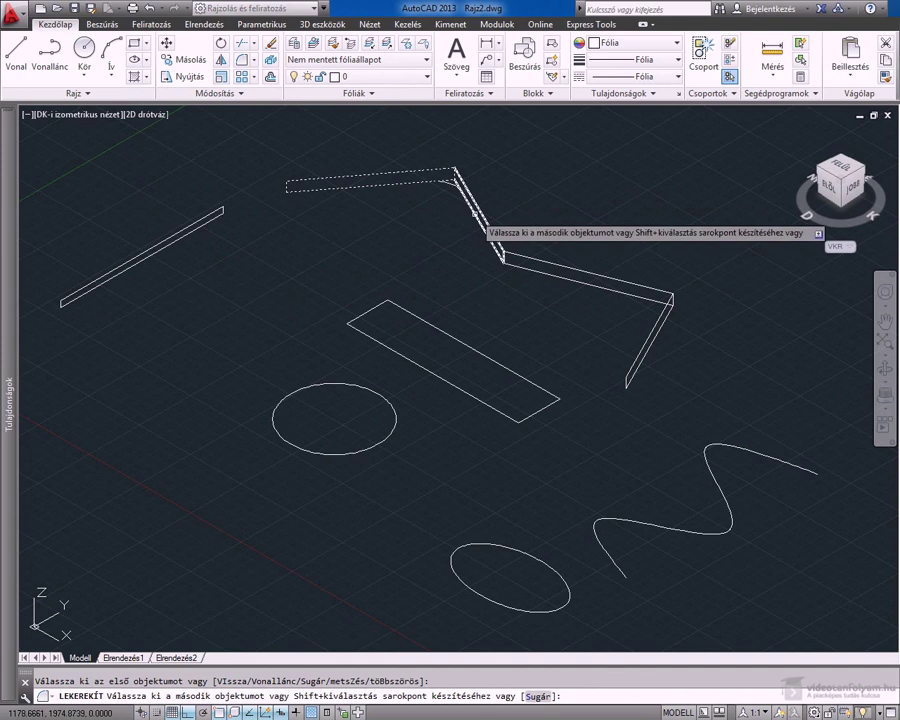
left_click(475, 213)
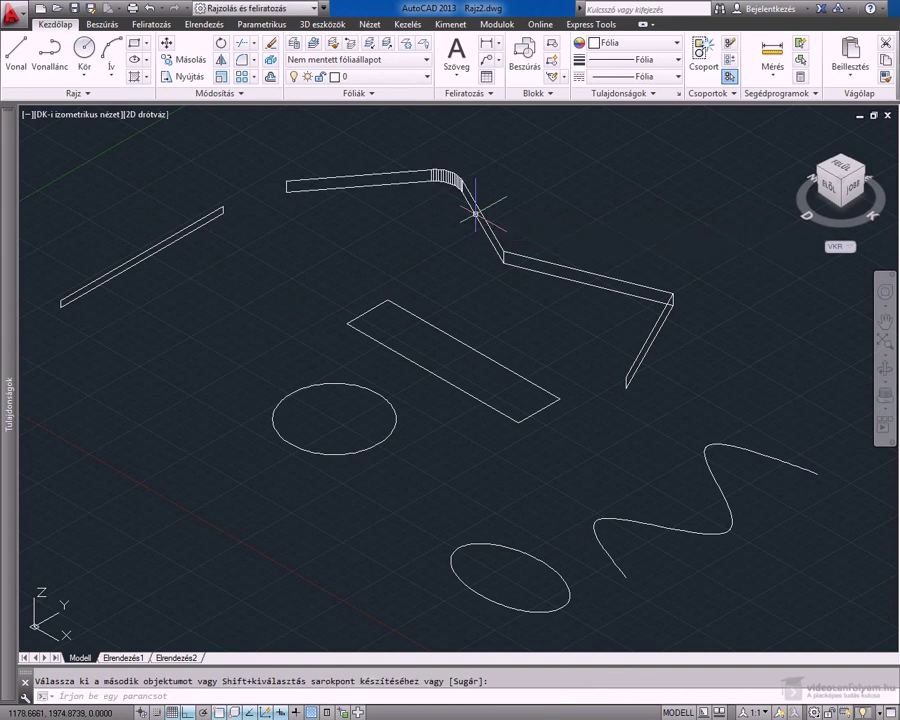
right_click(430, 290)
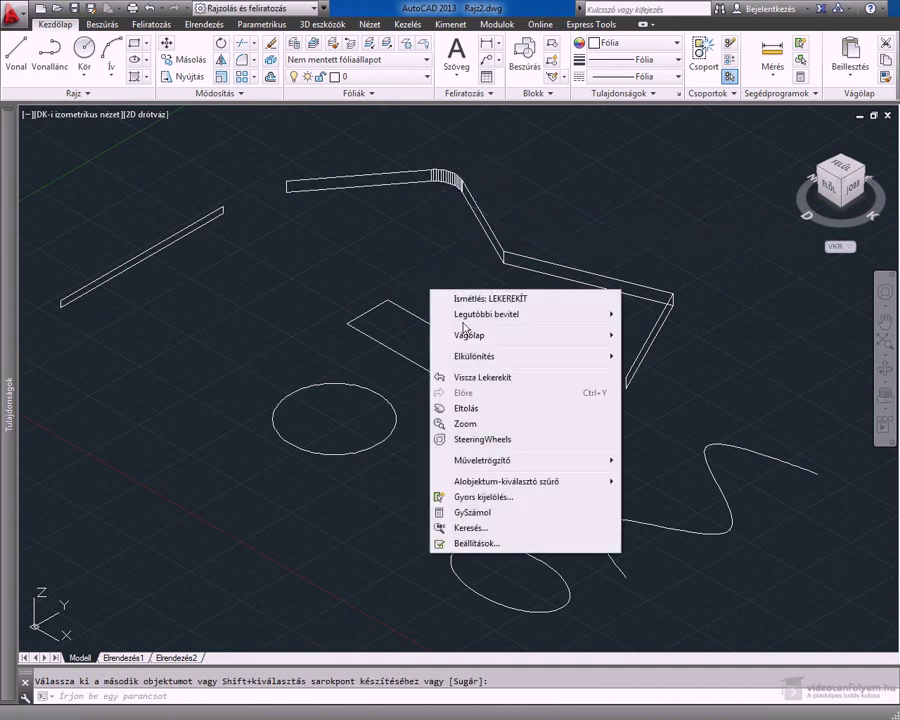
left_click(452, 298)
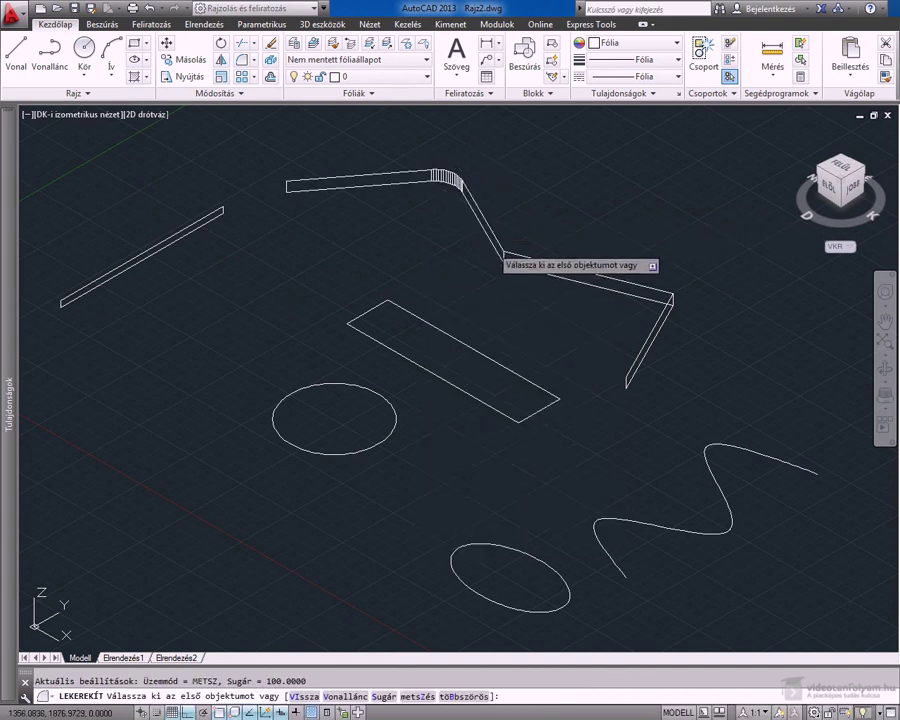
left_click(503, 258)
left_click(535, 266)
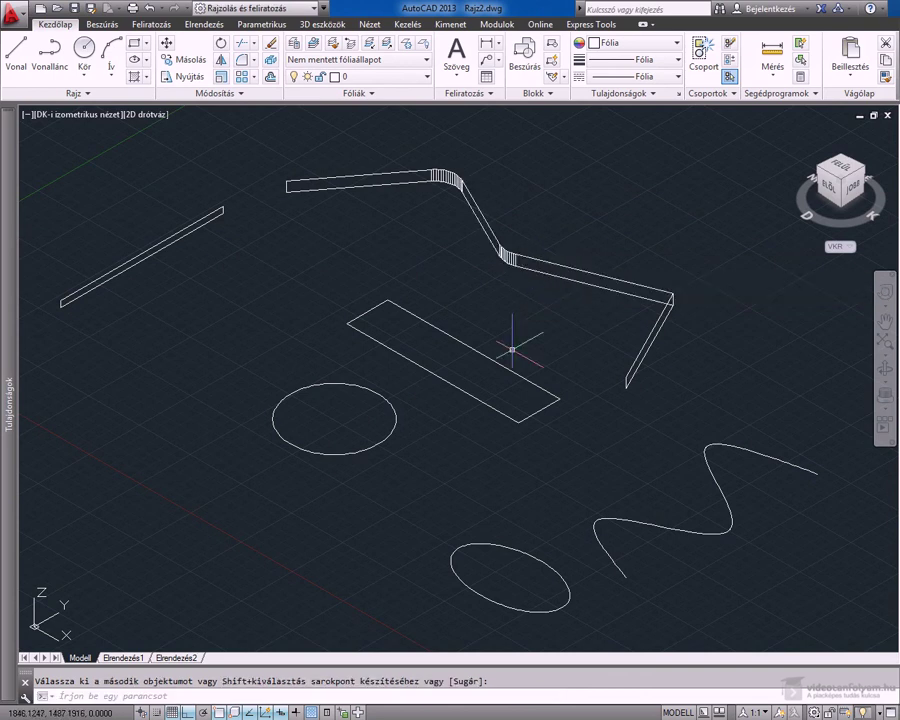
key("Escape")
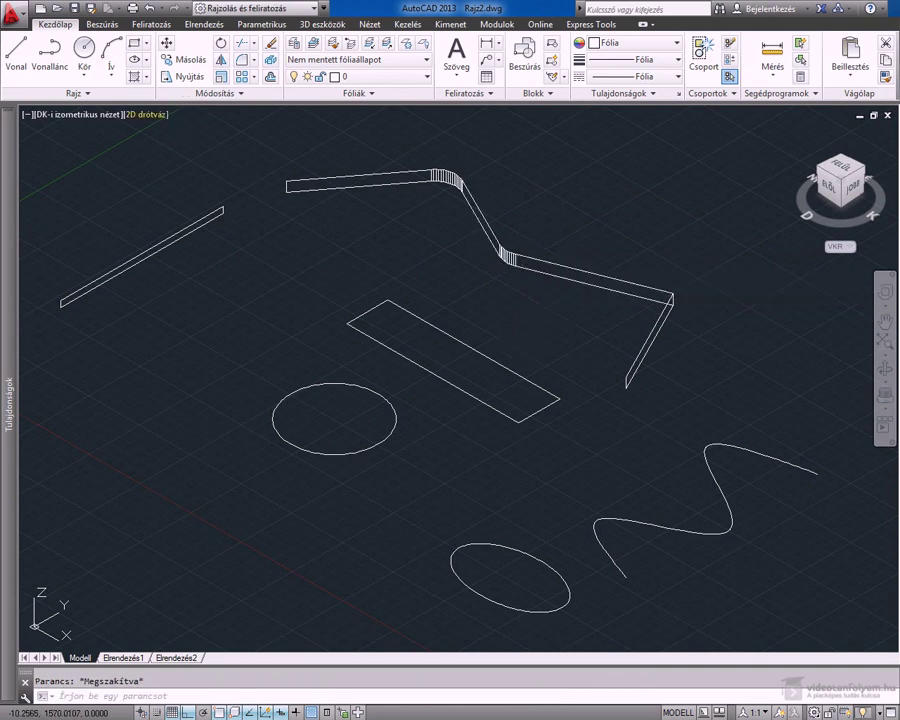
left_click(148, 115)
left_click(208, 168)
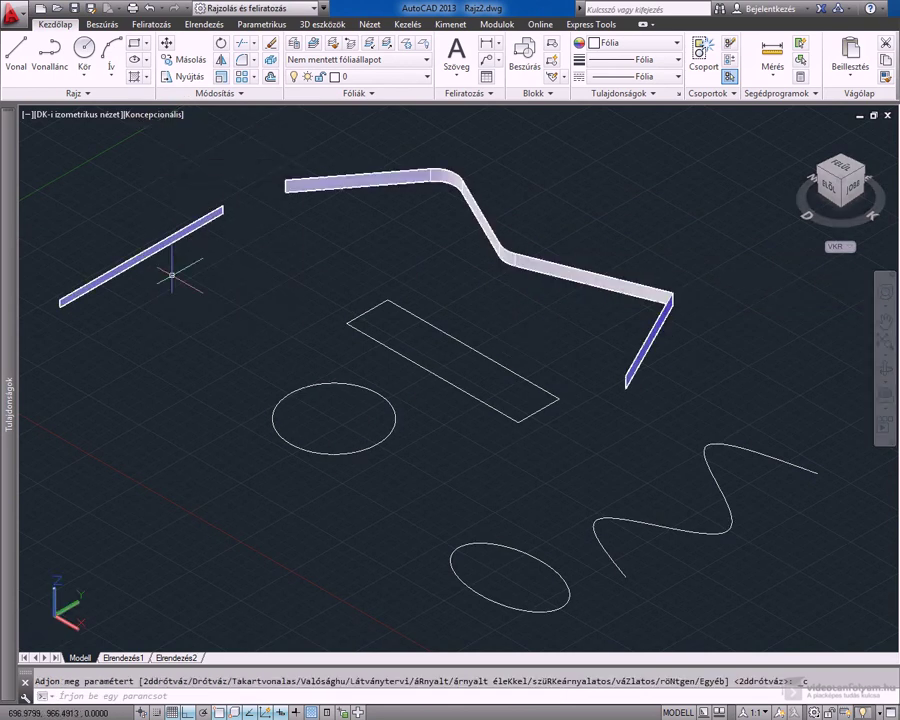
Step: Give the rectangle and circle a Vastagság (thickness) of 10
middle_click_drag(462, 366, 434, 370, "shift")
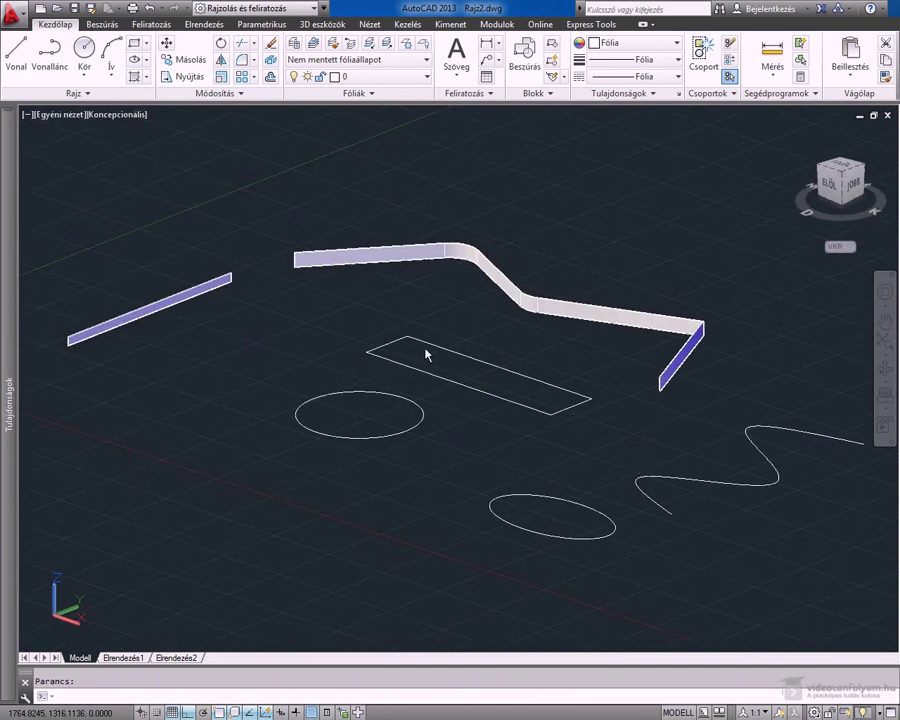
left_click_drag(660, 388, 350, 395)
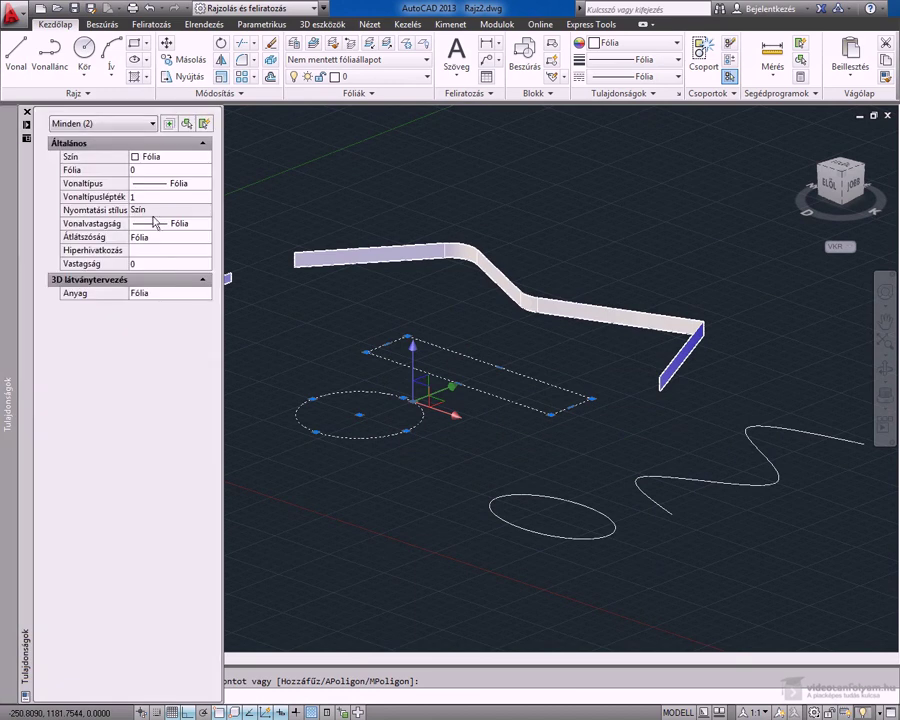
left_click(165, 264)
type("10")
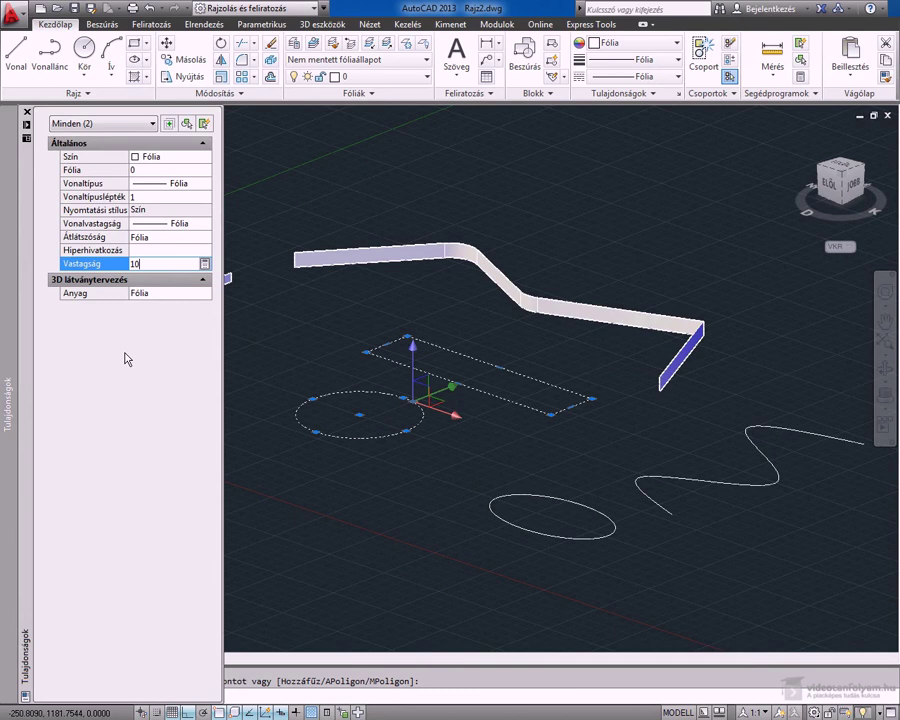
key("Return")
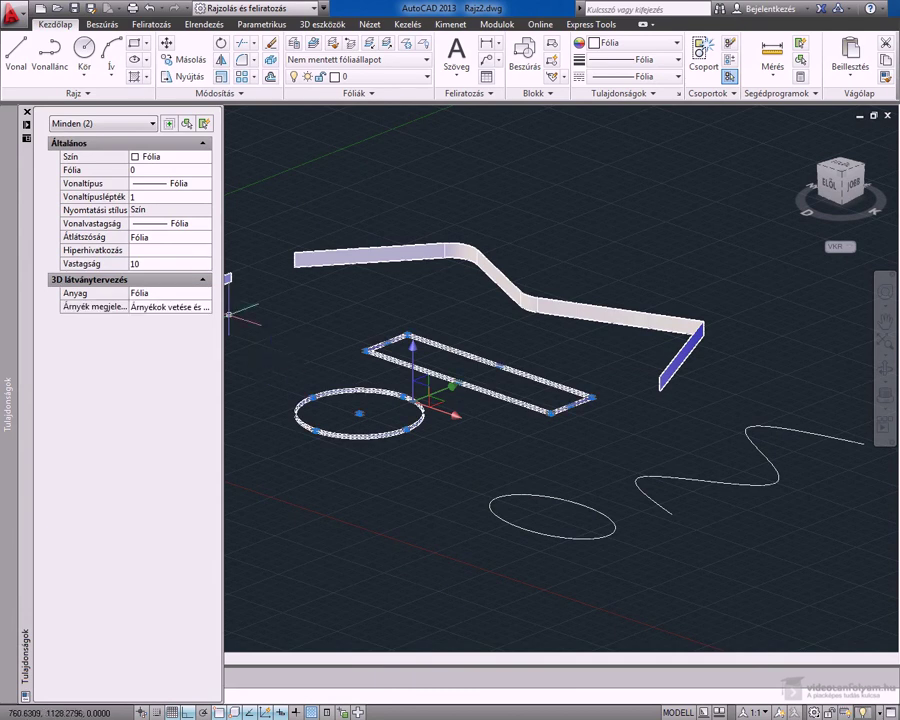
key("Escape")
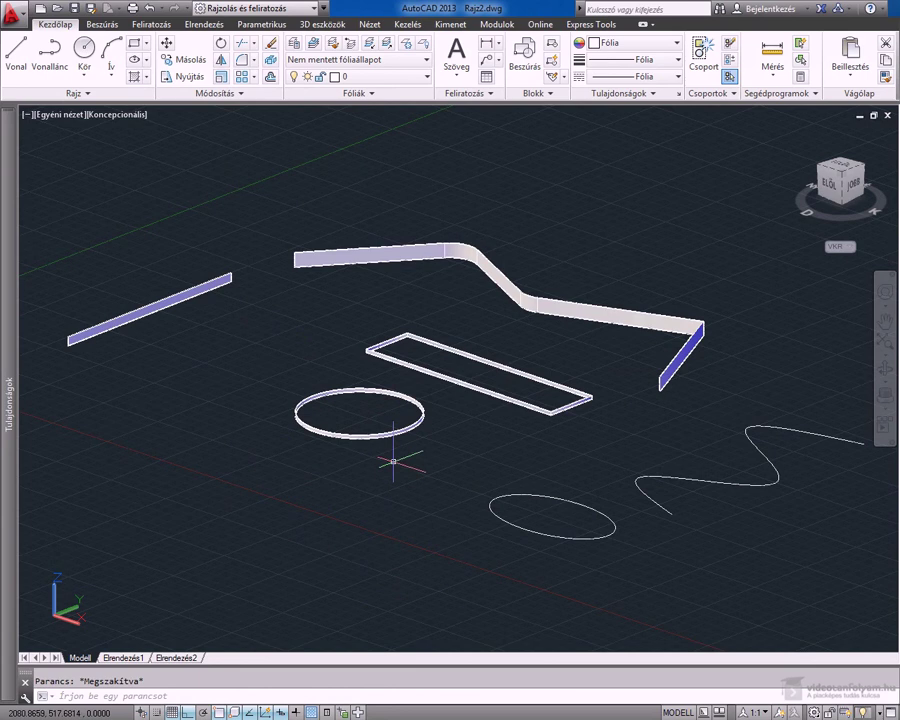
Step: Match the left bar, rectangle and circle to the bent polyline's properties with TULMÁSOL
left_click(886, 80)
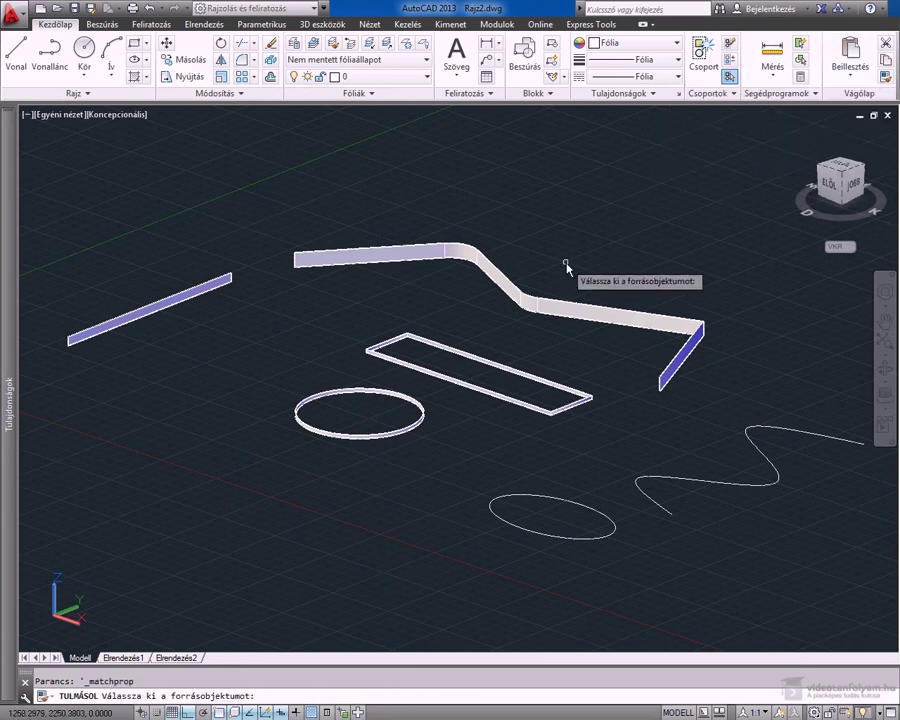
left_click(512, 292)
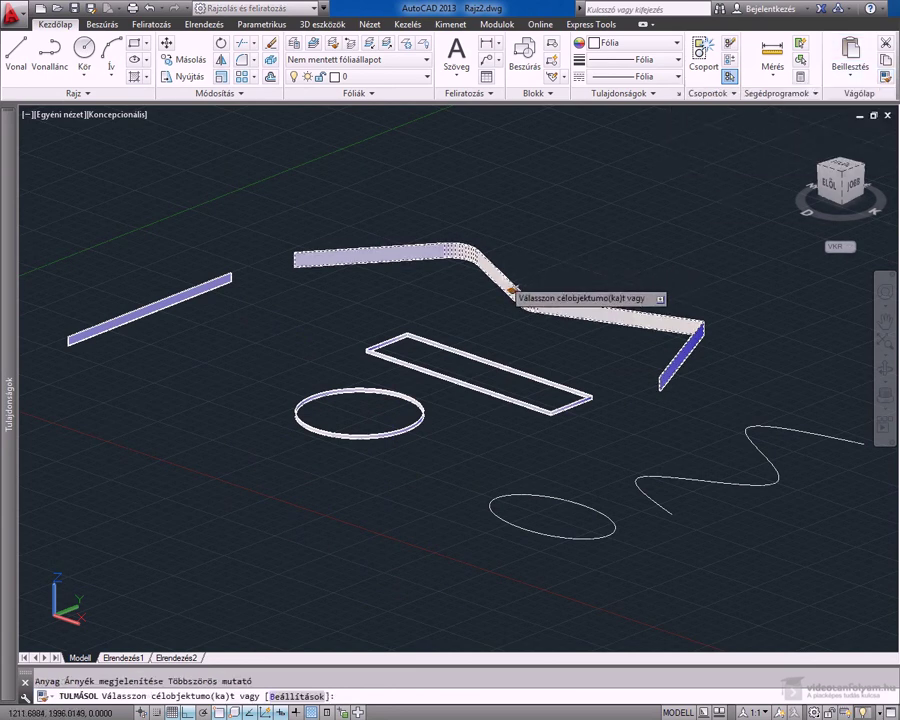
left_click(213, 290)
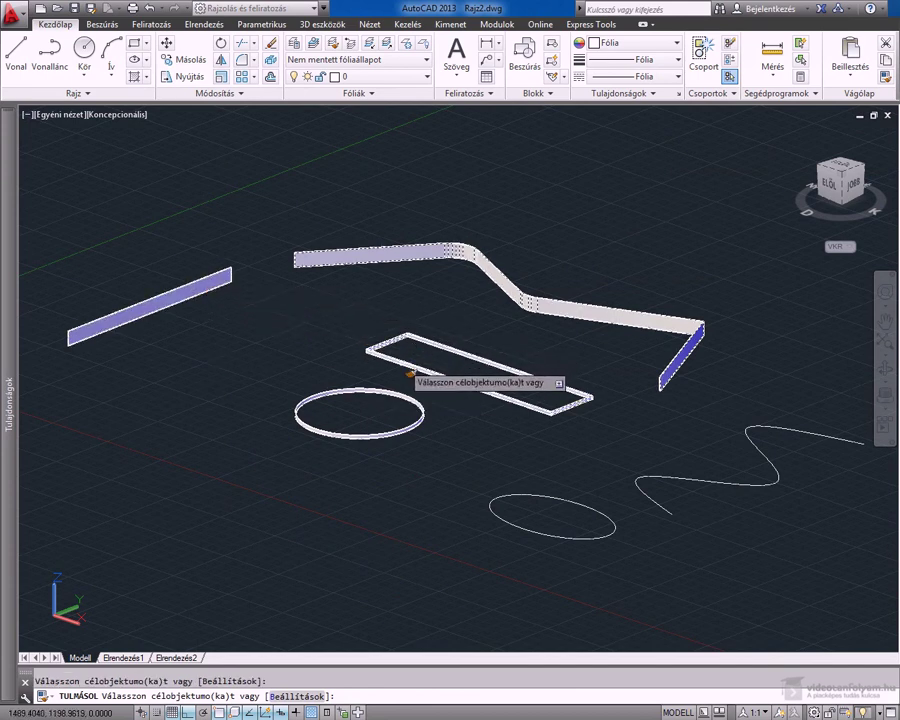
left_click(409, 373)
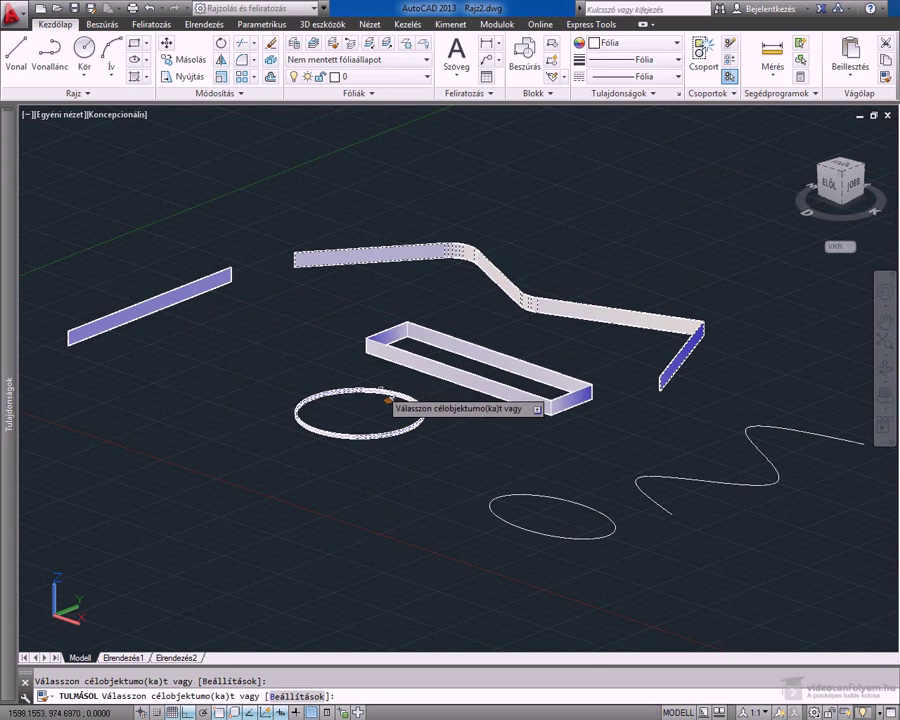
left_click(386, 395)
left_click(522, 297)
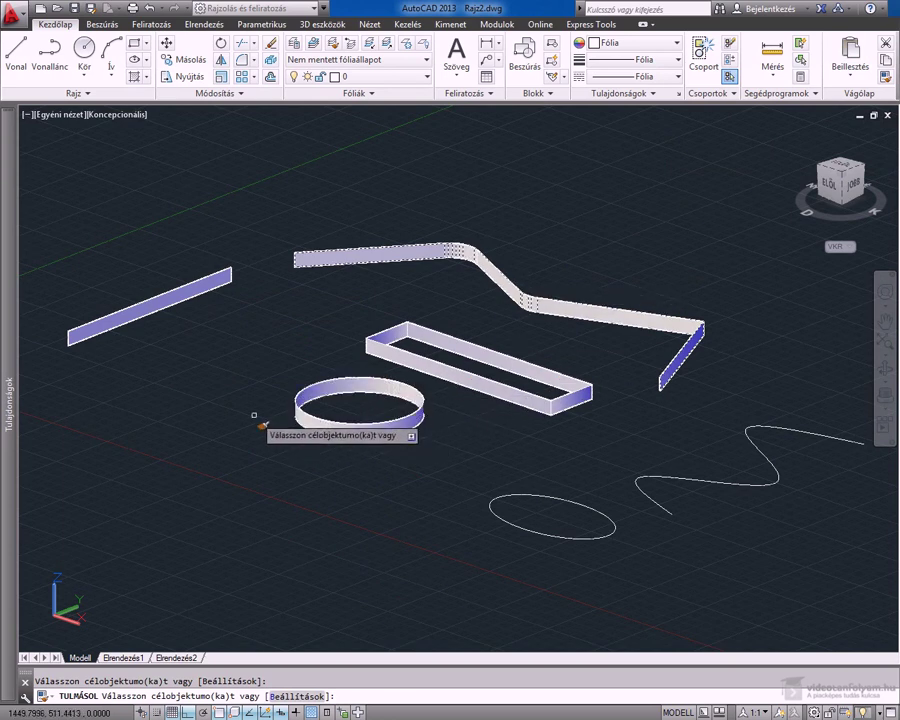
key("Escape")
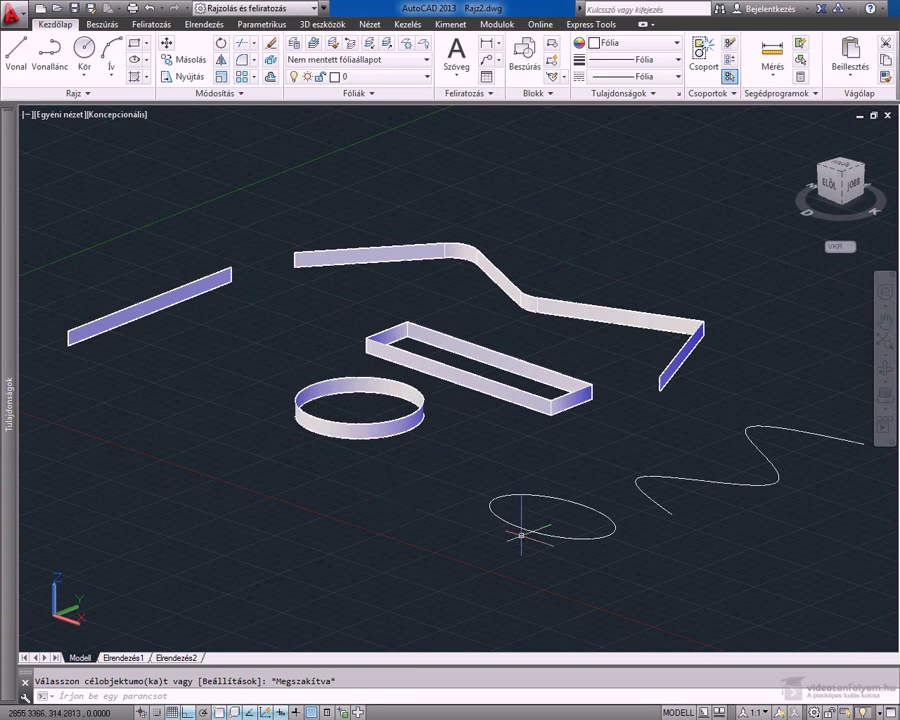
Step: Check the spline's and ellipse's properties in the Properties palette
left_click(681, 481)
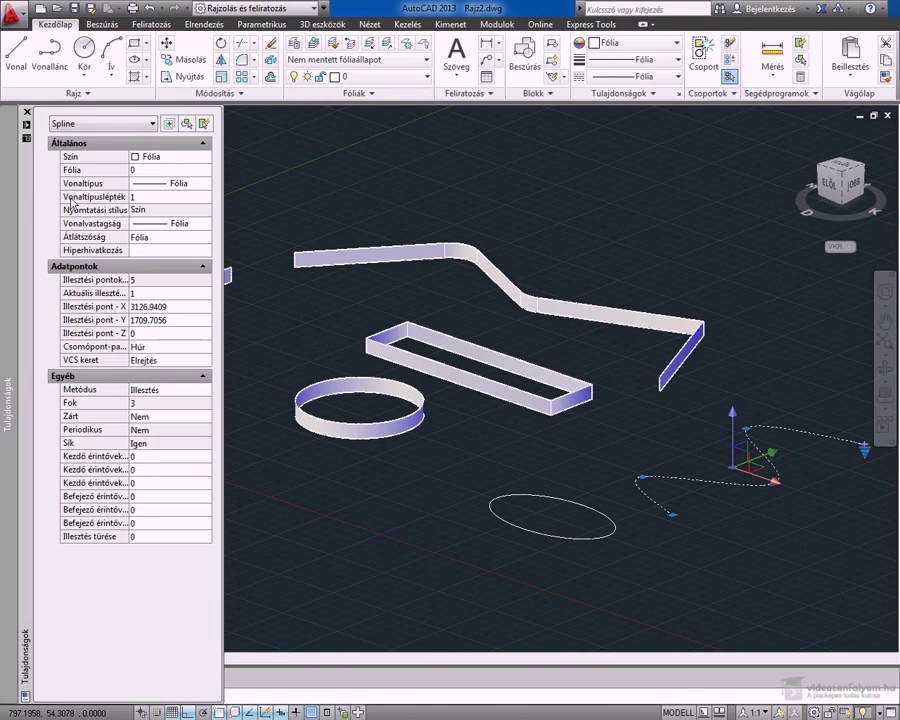
key("Escape")
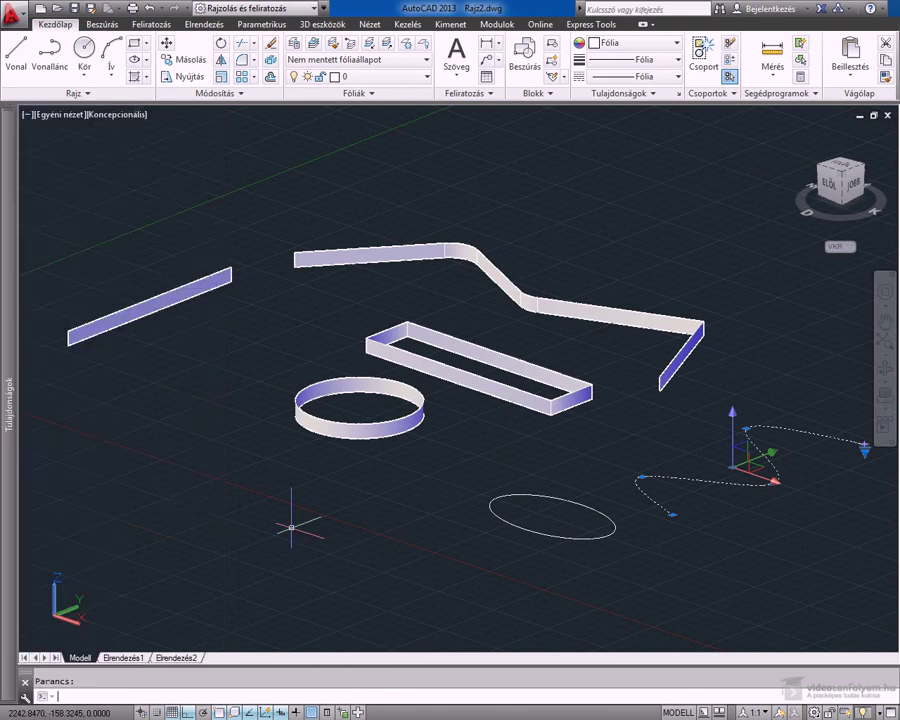
left_click(591, 530)
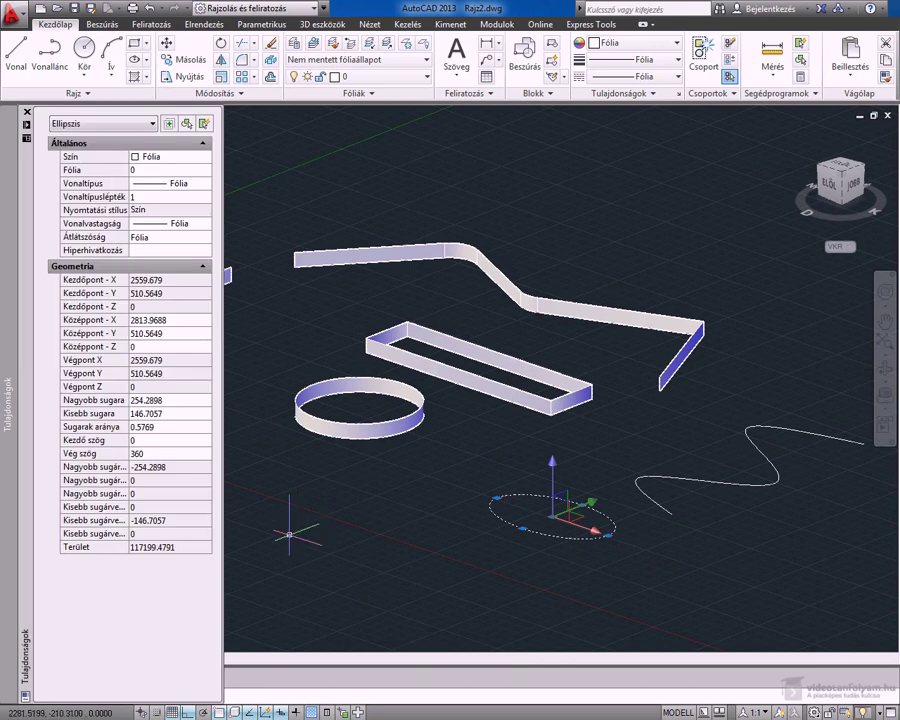
key("Escape")
Step: Erase the ellipse and spline using a crossing selection
left_click(713, 532)
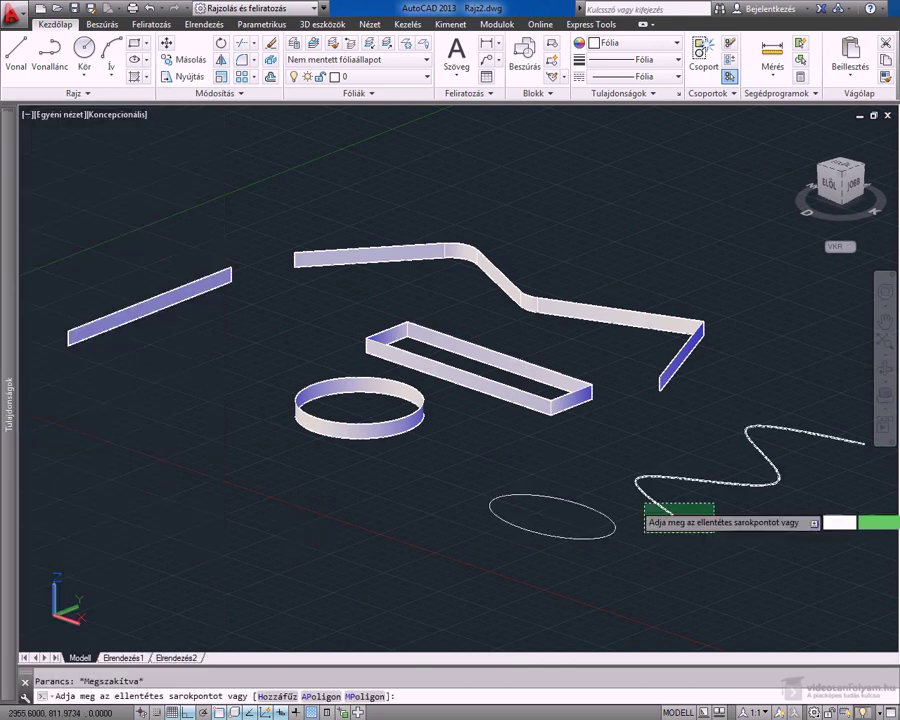
left_click(585, 491)
key("Delete")
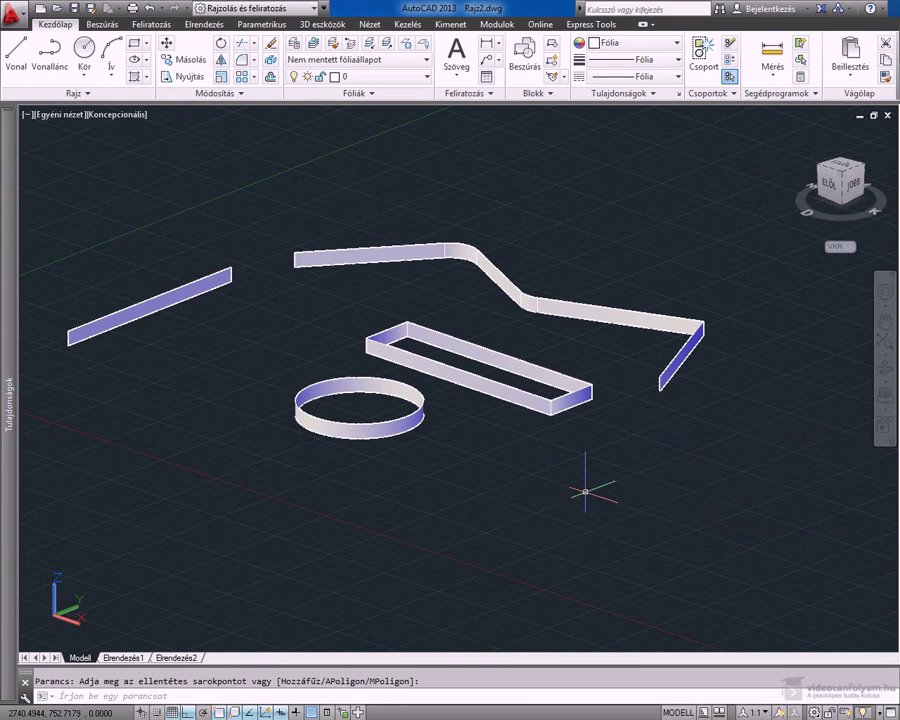
Step: Switch to the Top (FELÜL) plan view and begin entering the VASTAGV command
left_click(842, 170)
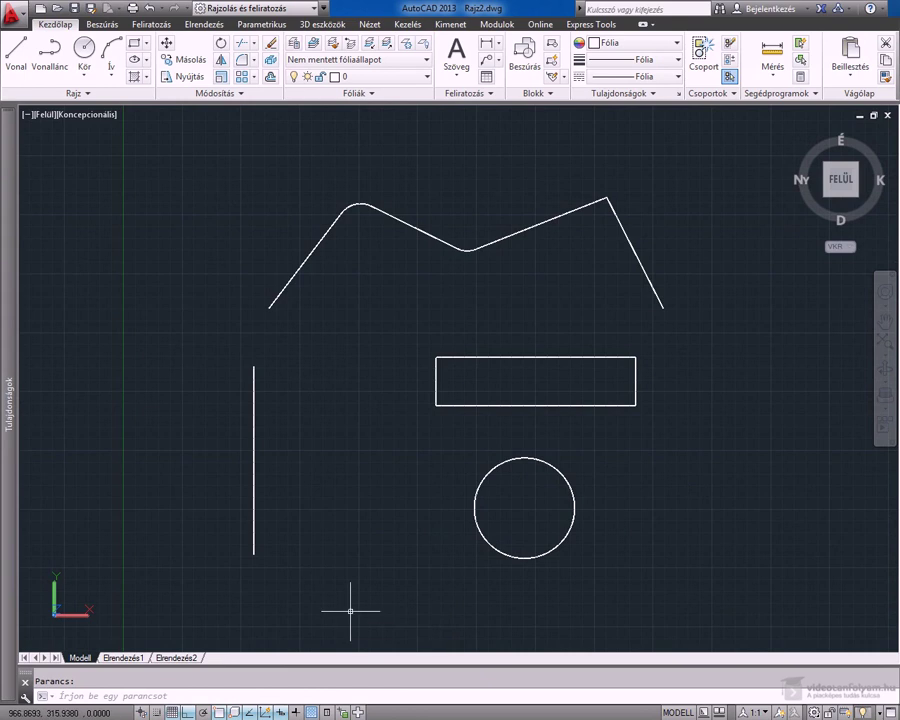
type("vs")
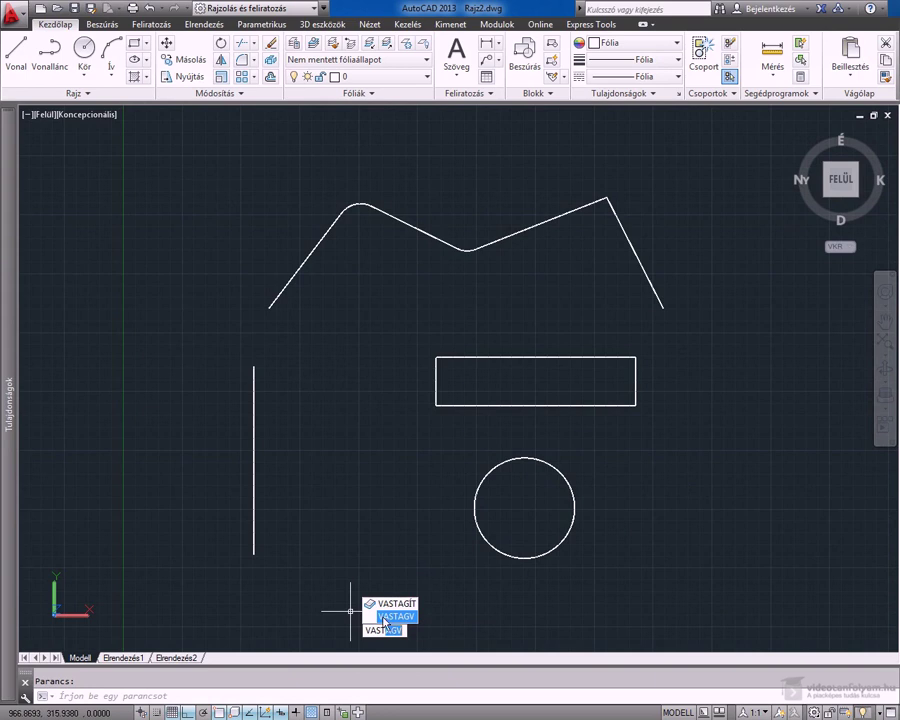
Step: Draw a 60-wide horizontal VASTAGV polyline below the circle
left_click(398, 625)
type("60")
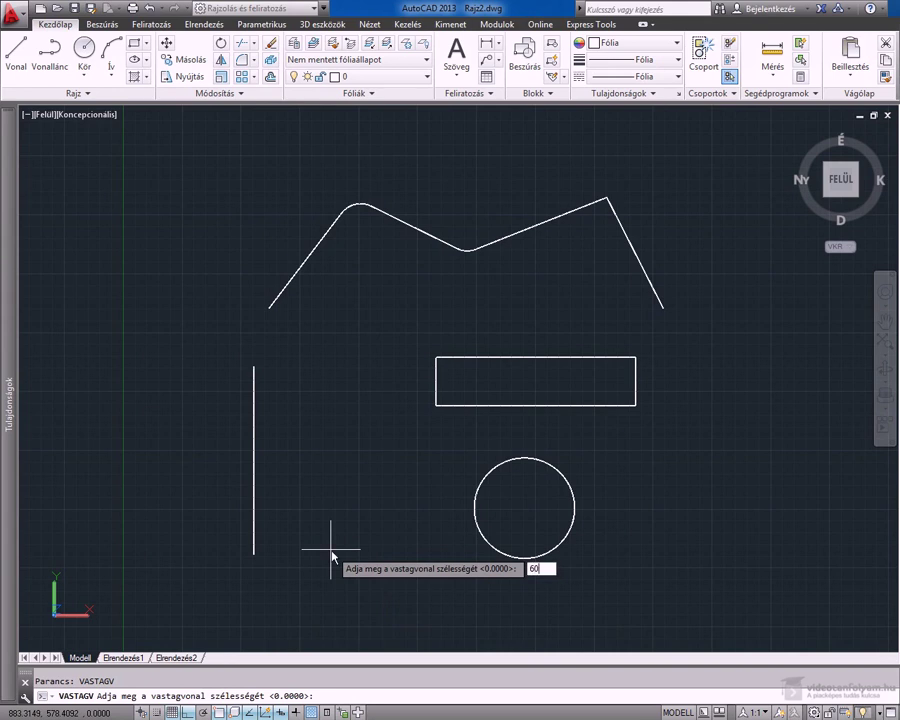
key("Return")
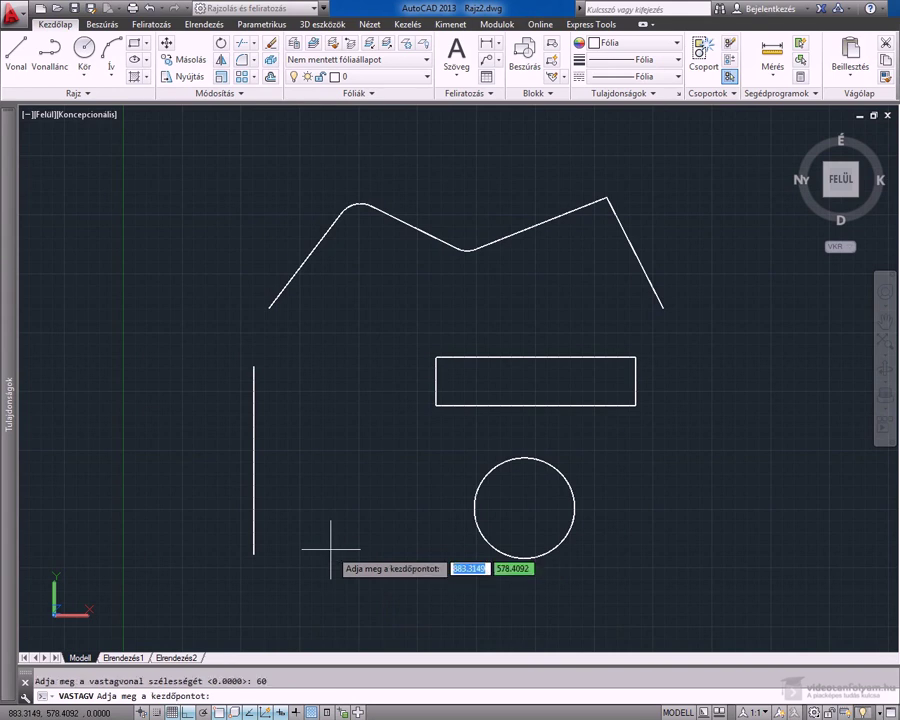
left_click(287, 587)
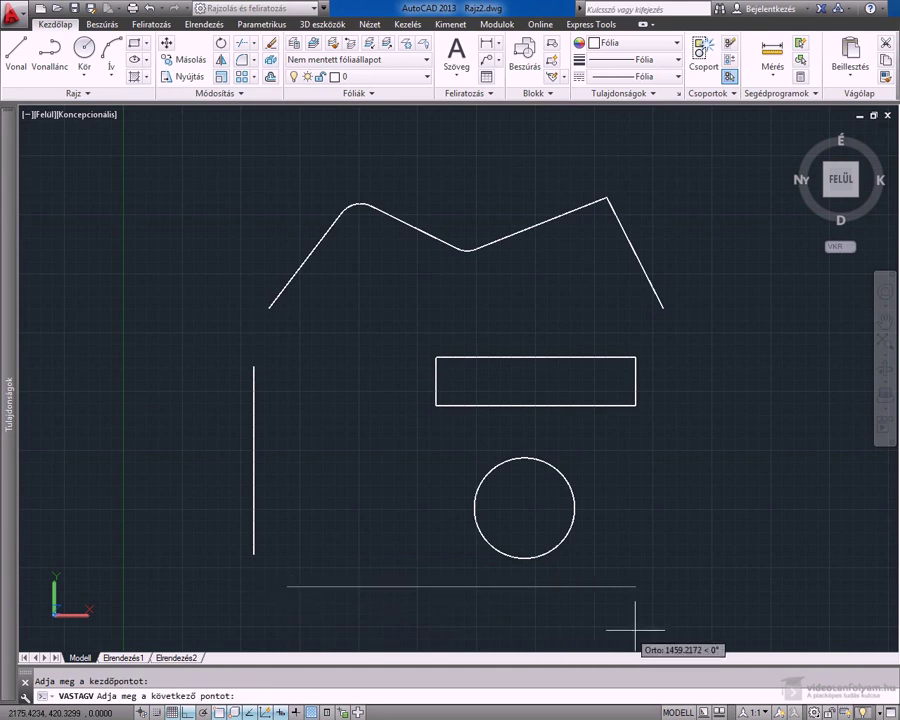
left_click(681, 609)
key("Return")
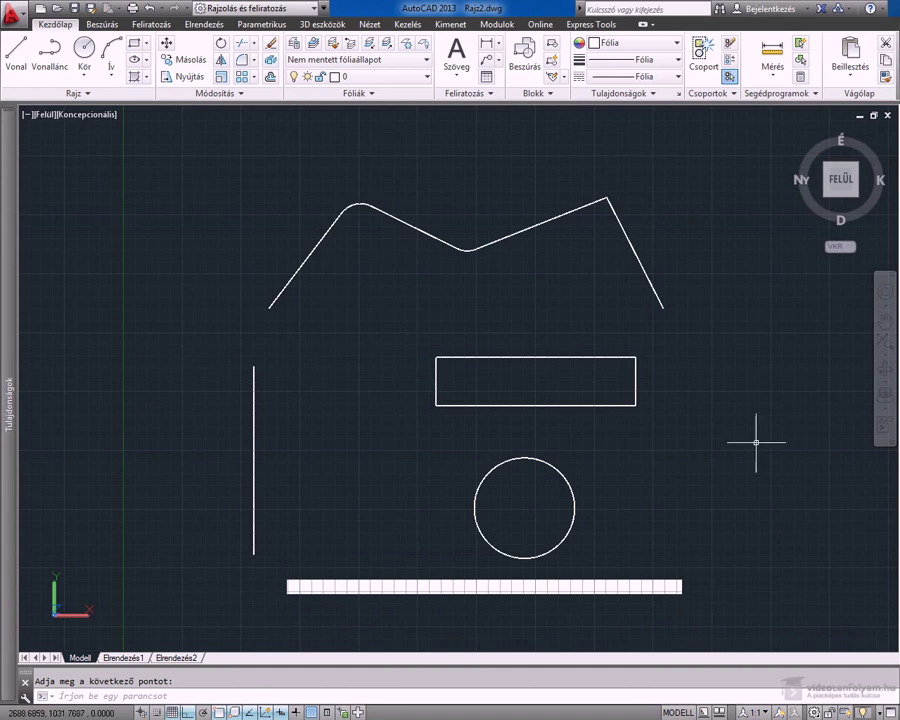
Step: Switch to SE isometric and set the wide polyline's thickness to 40
key("Escape")
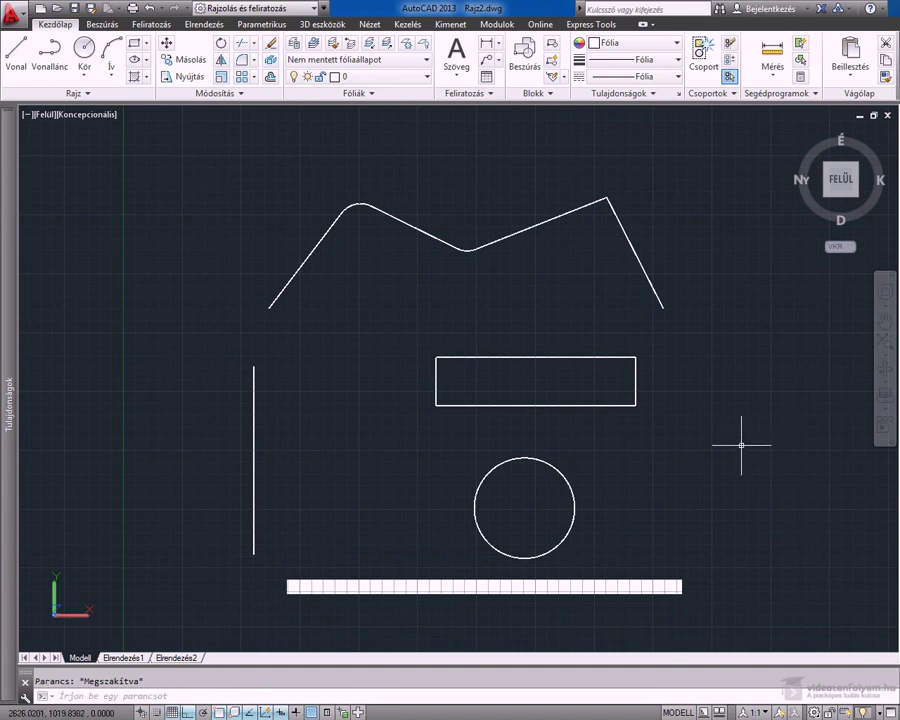
key("Return")
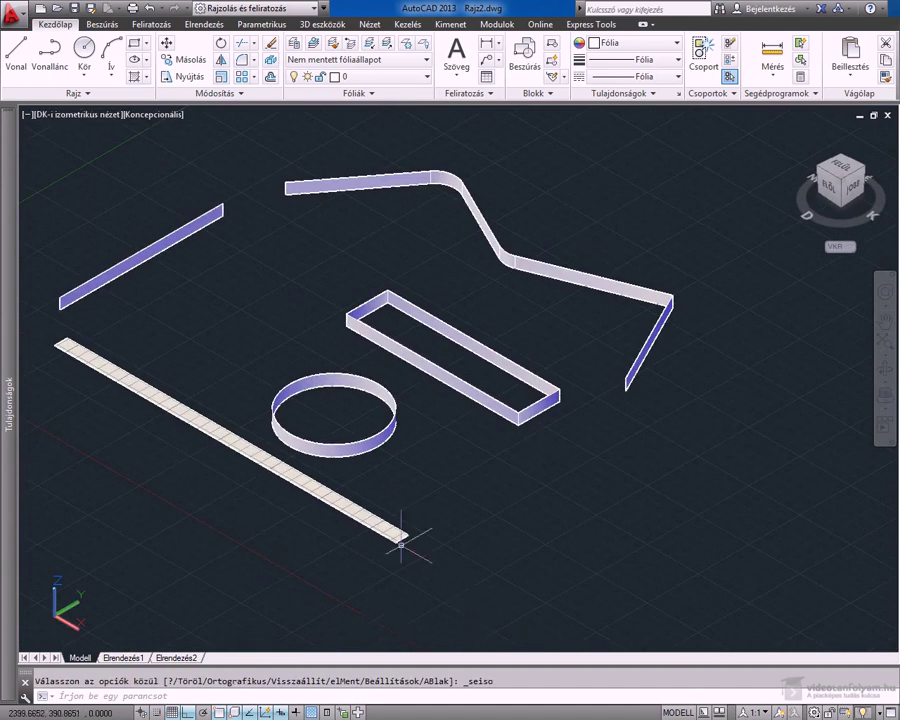
left_click(370, 516)
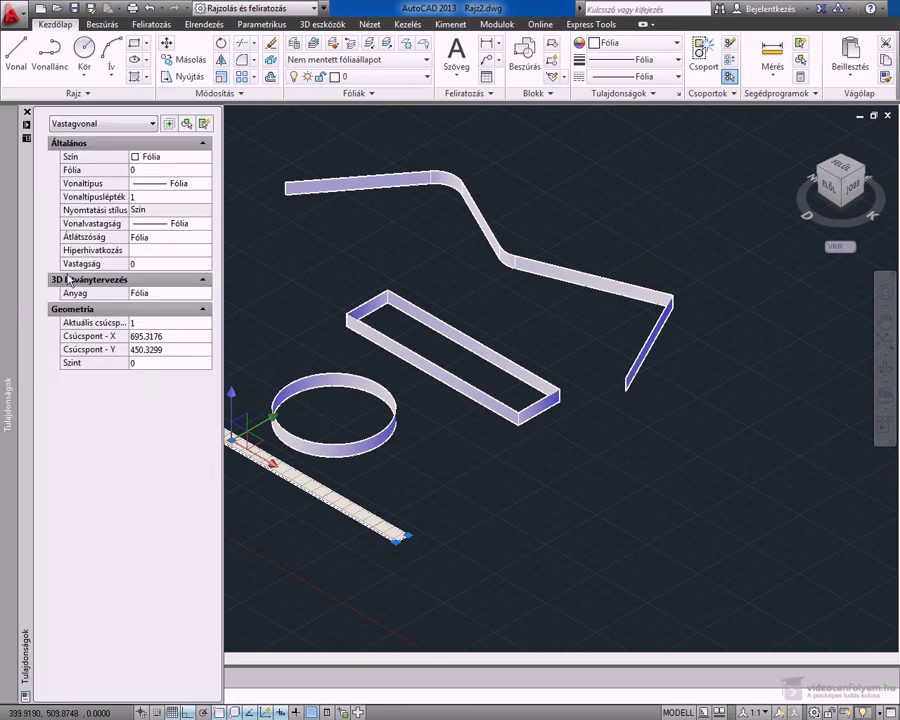
left_click(146, 266)
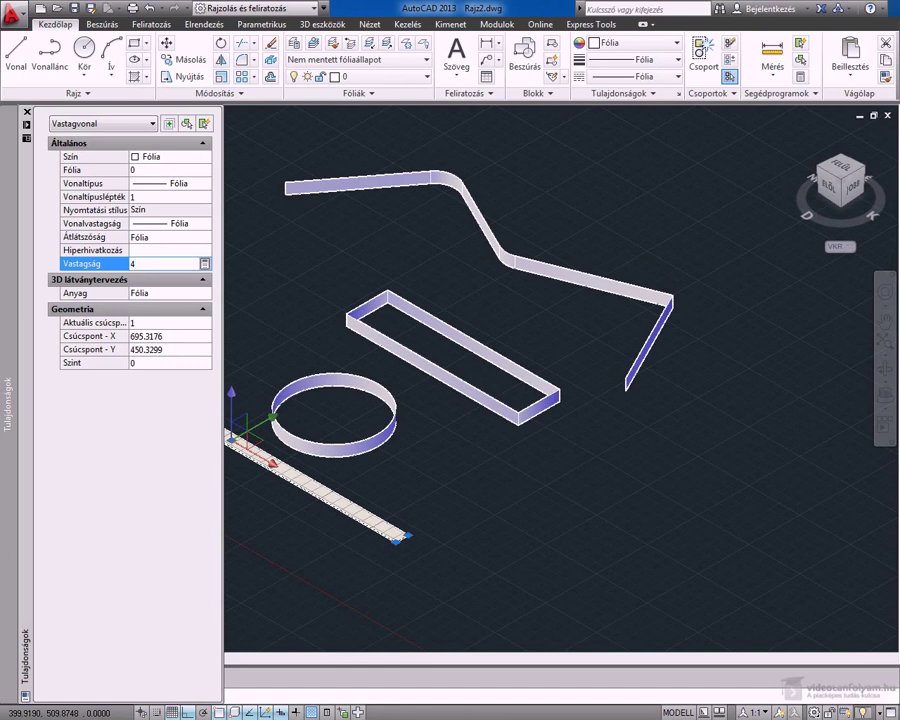
key("Return")
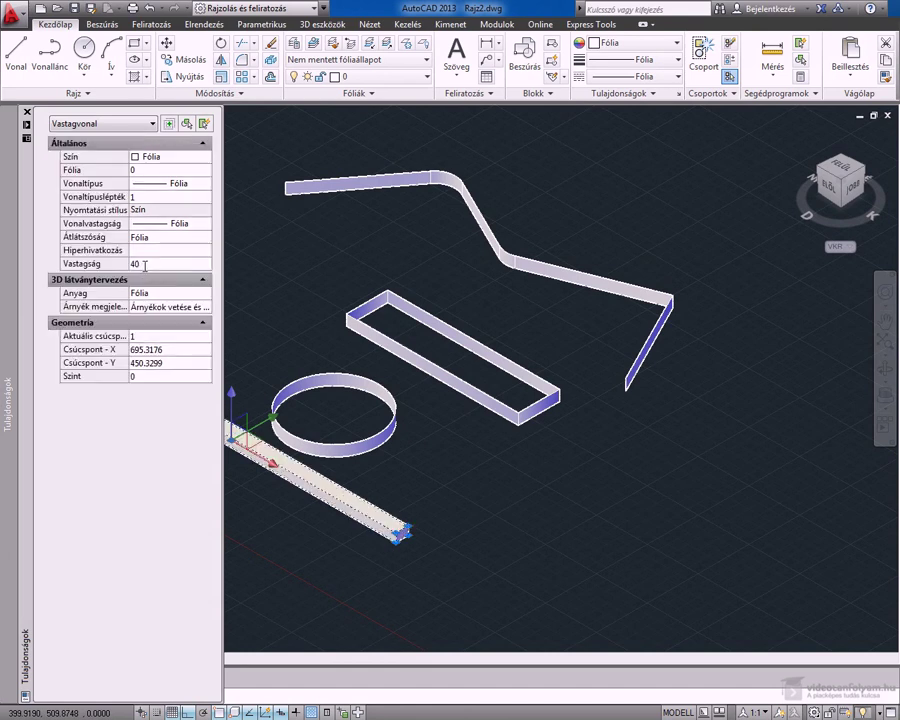
Step: Select the thick bar, start stretching its end grip, then cancel the stretch
key("ctrl+1")
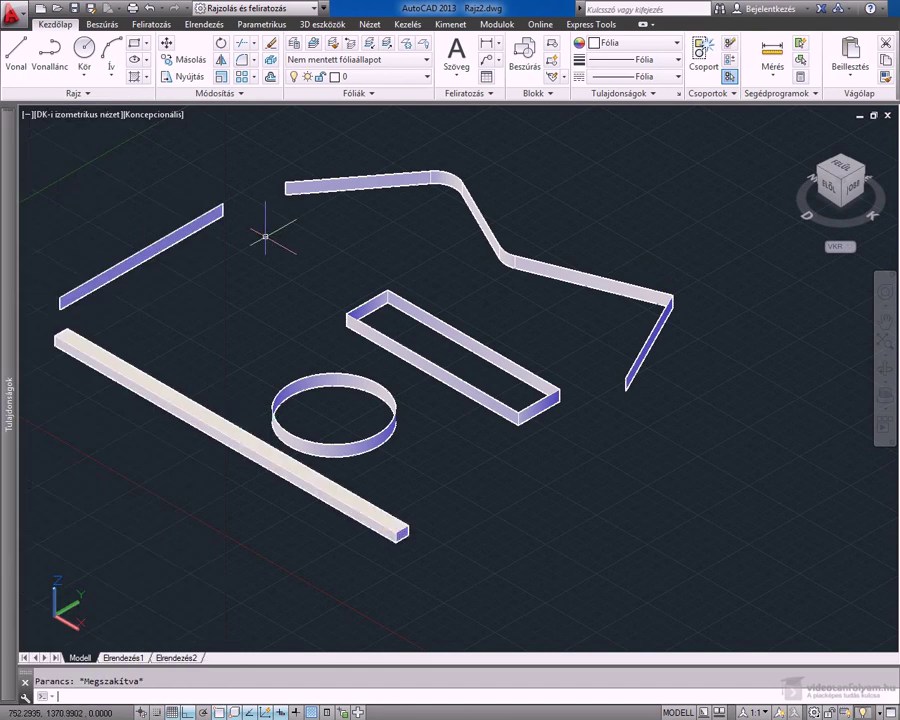
scroll(409, 530, "down", 4)
scroll(409, 528, "up", 5)
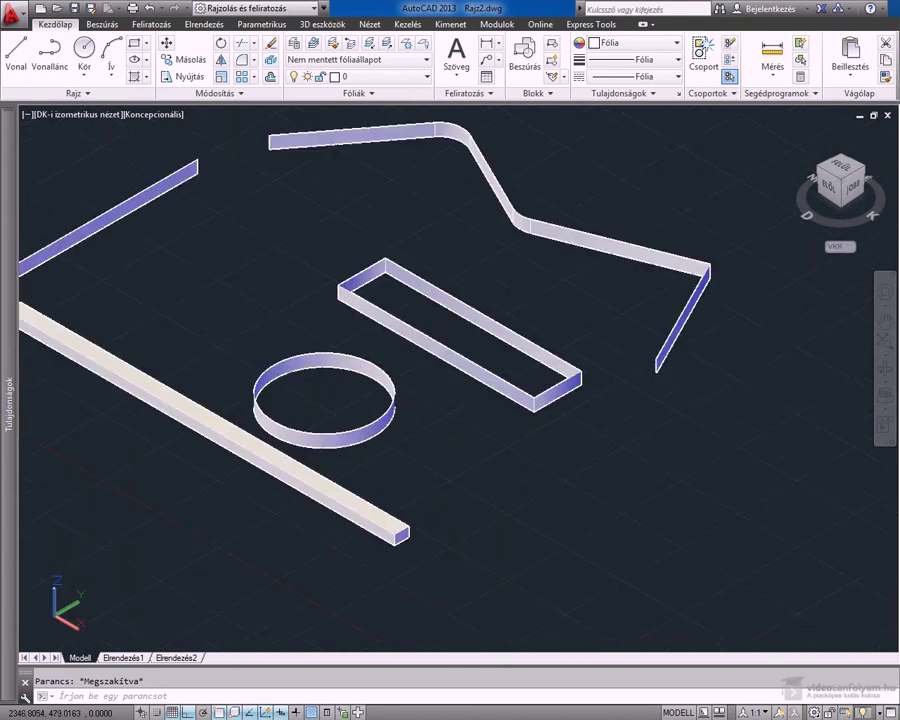
scroll(403, 528, "up", 3)
left_click(390, 522)
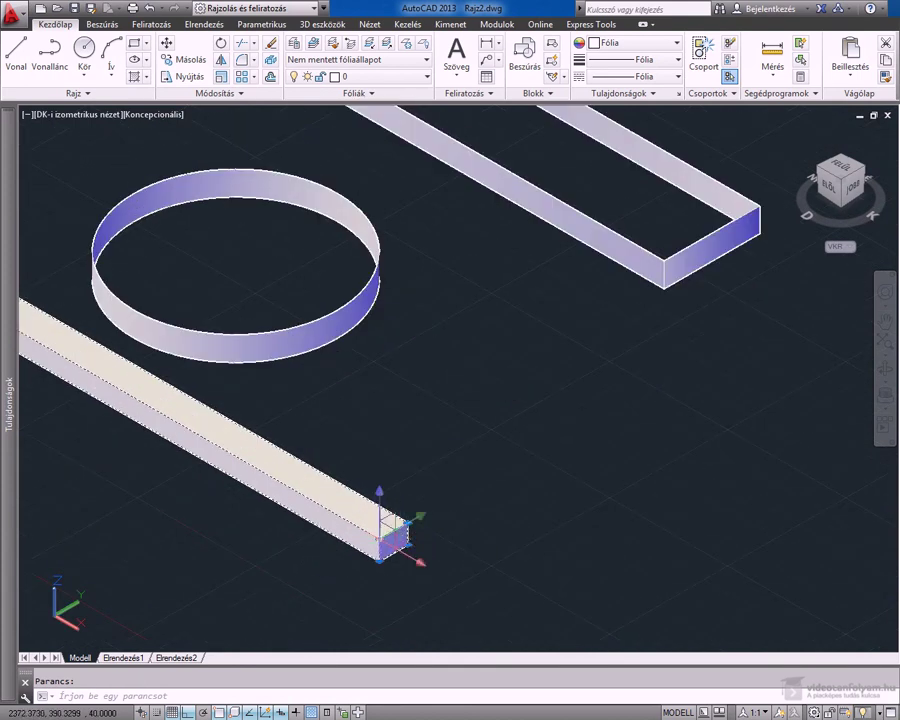
left_click(378, 538)
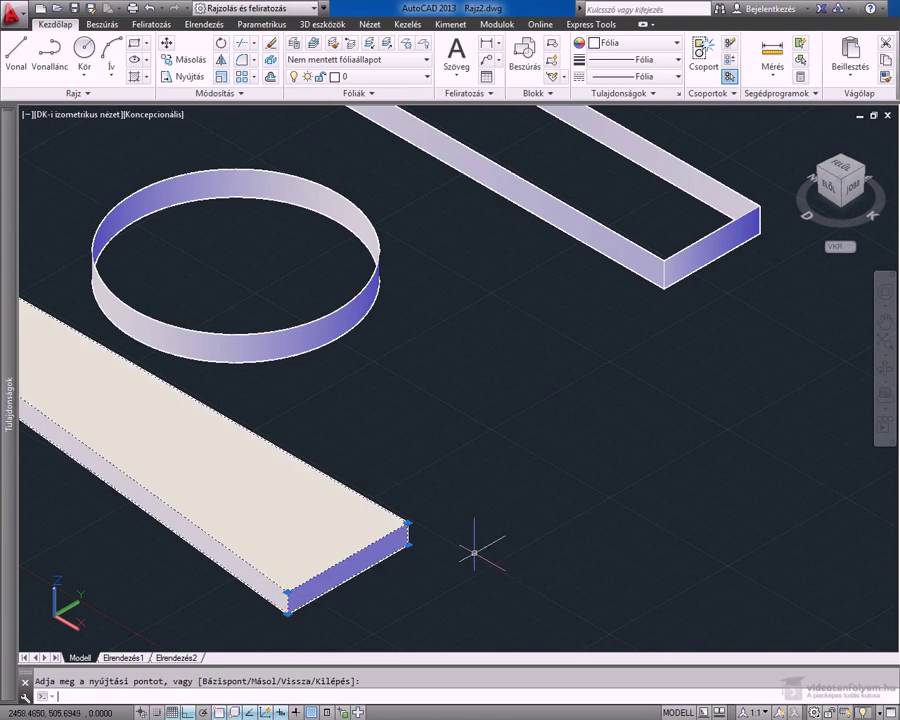
key("Escape")
Step: Pan and zoom out, then start a zoom extents with Z, T
middle_click_drag(482, 547, 550, 607)
scroll(616, 640, "down", 2)
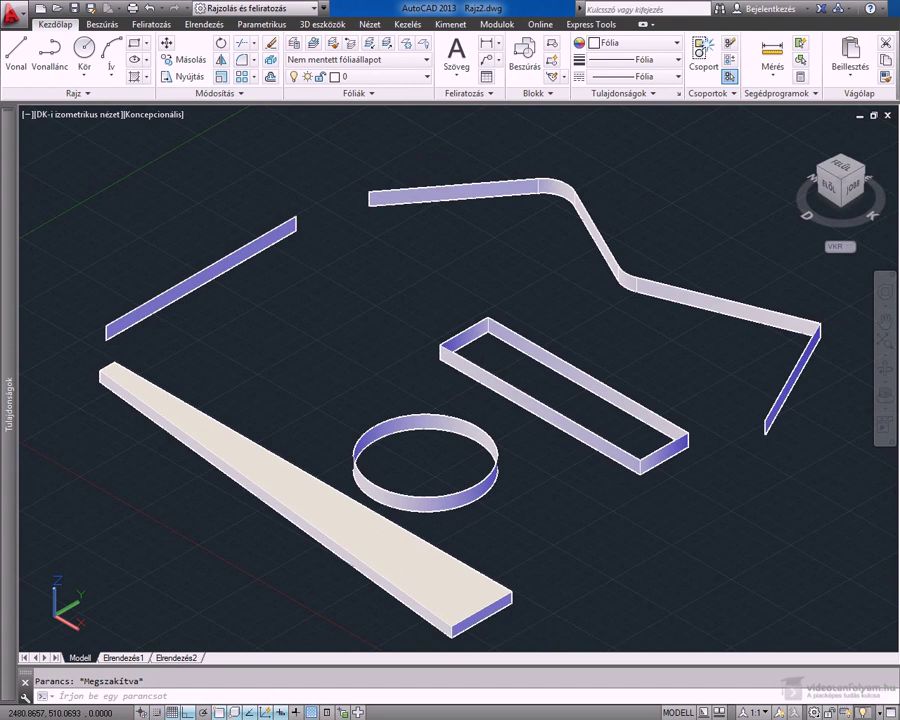
type("z")
key("Return")
type("t")
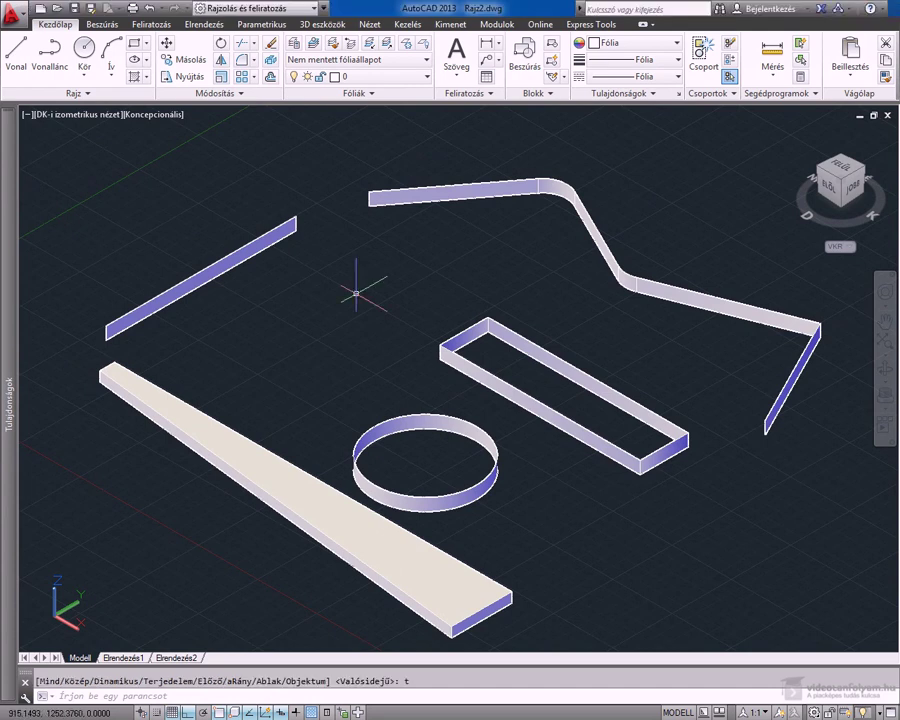
Step: Grip-stretch the short diagonal wall's upper end onto the bent wall's endpoint
key("Escape")
left_click(250, 247)
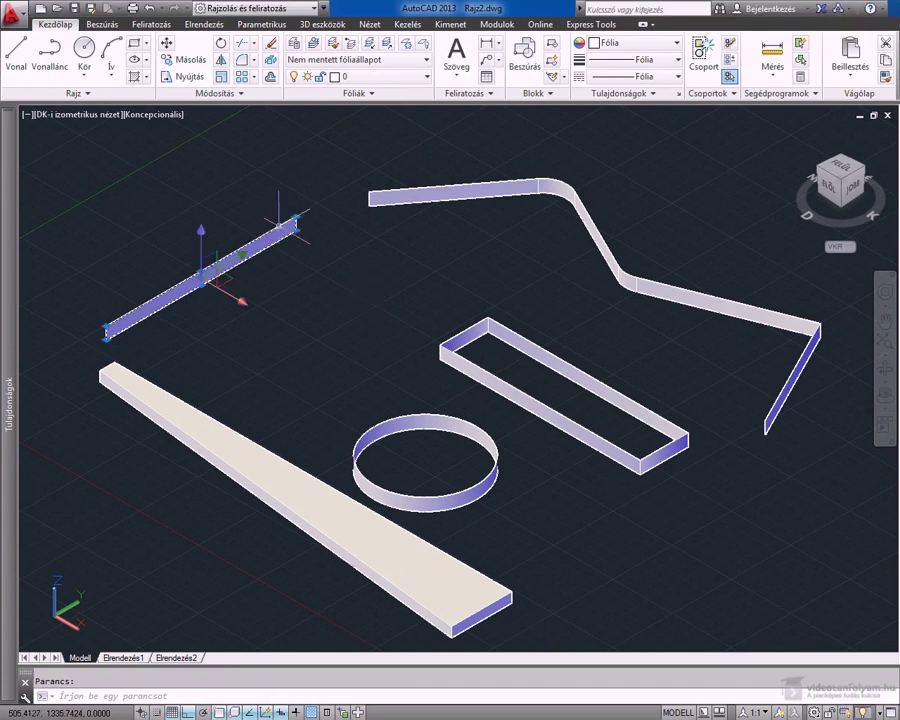
left_click(295, 218)
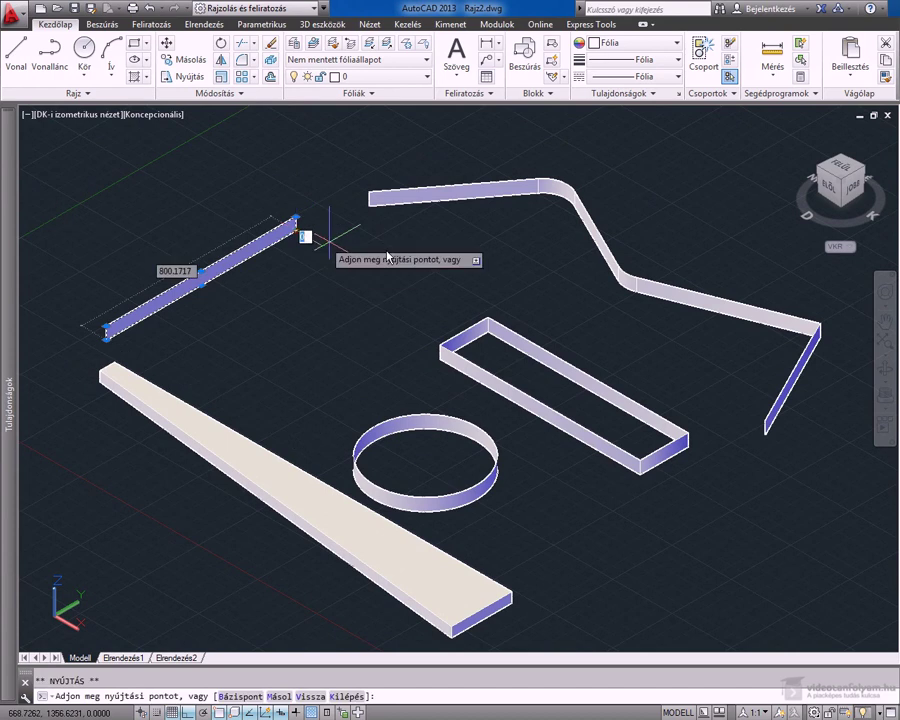
left_click(370, 196)
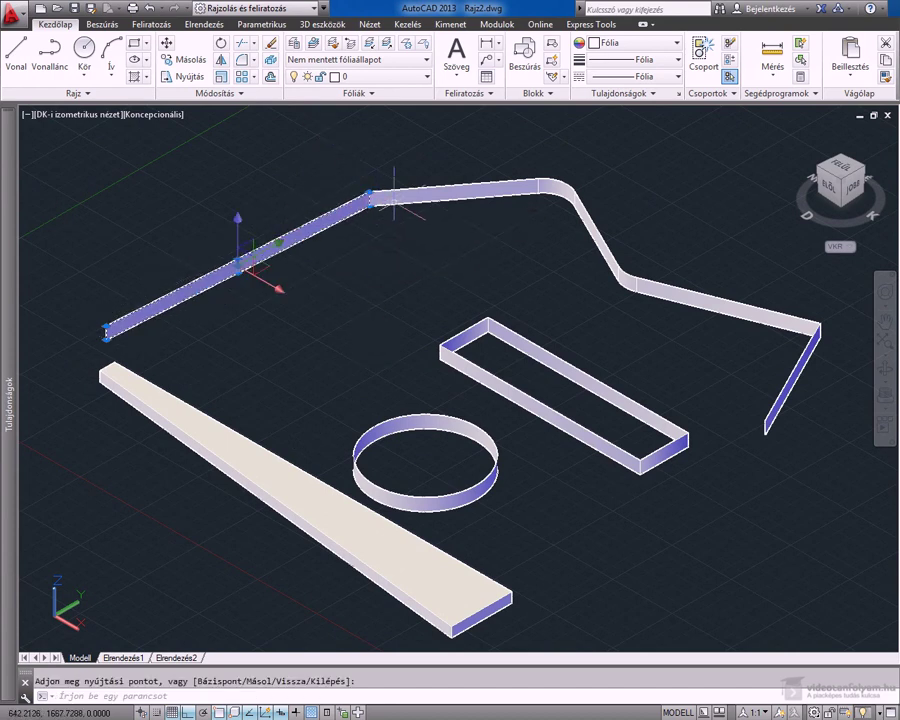
scroll(387, 207, "down", 3)
scroll(375, 198, "up", 3)
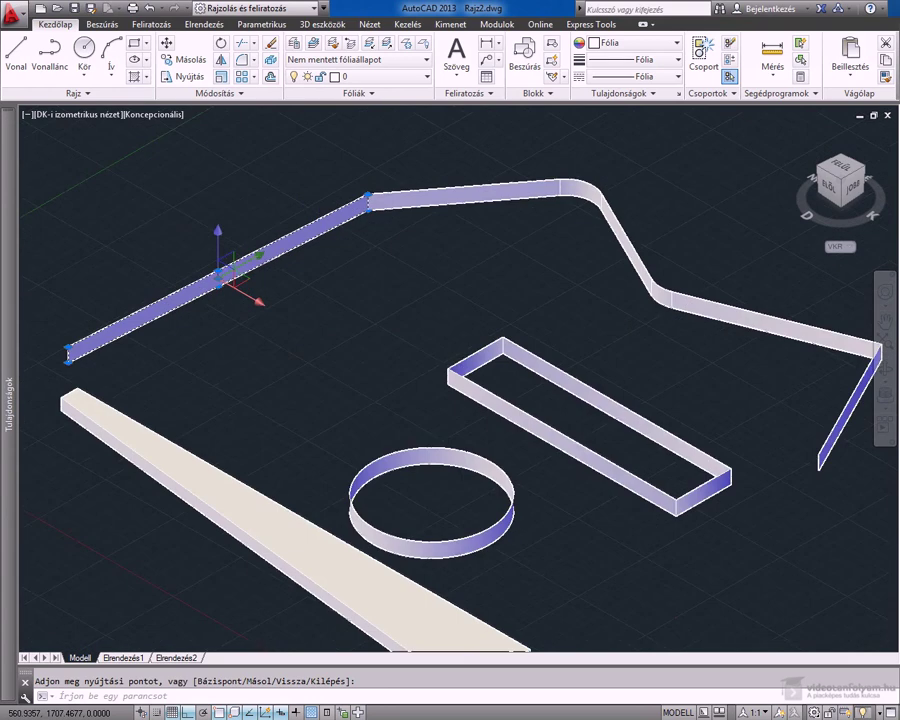
scroll(380, 188, "up", 3)
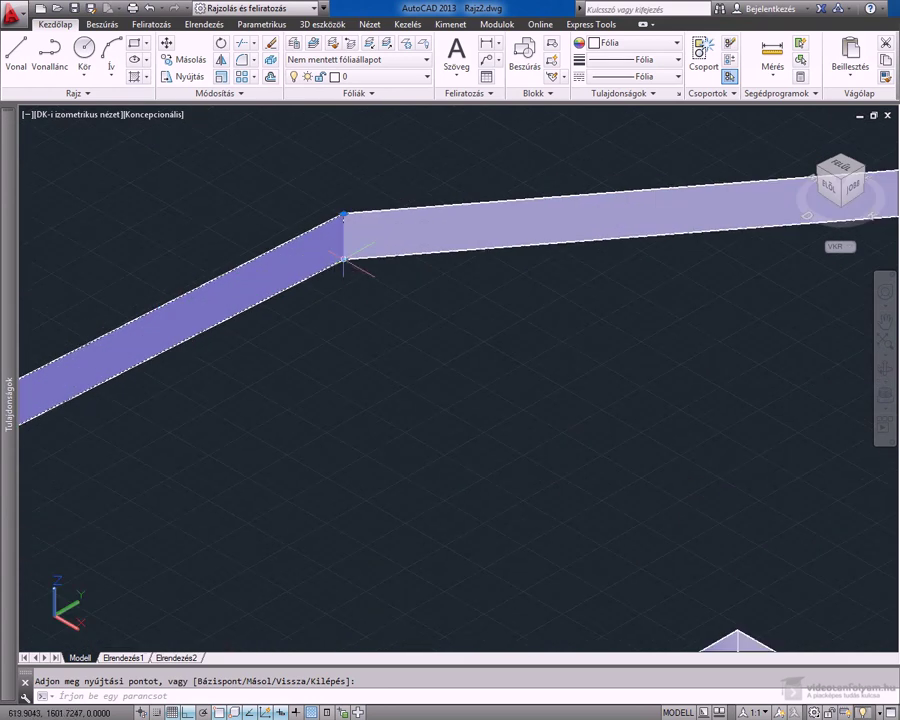
left_click(344, 258)
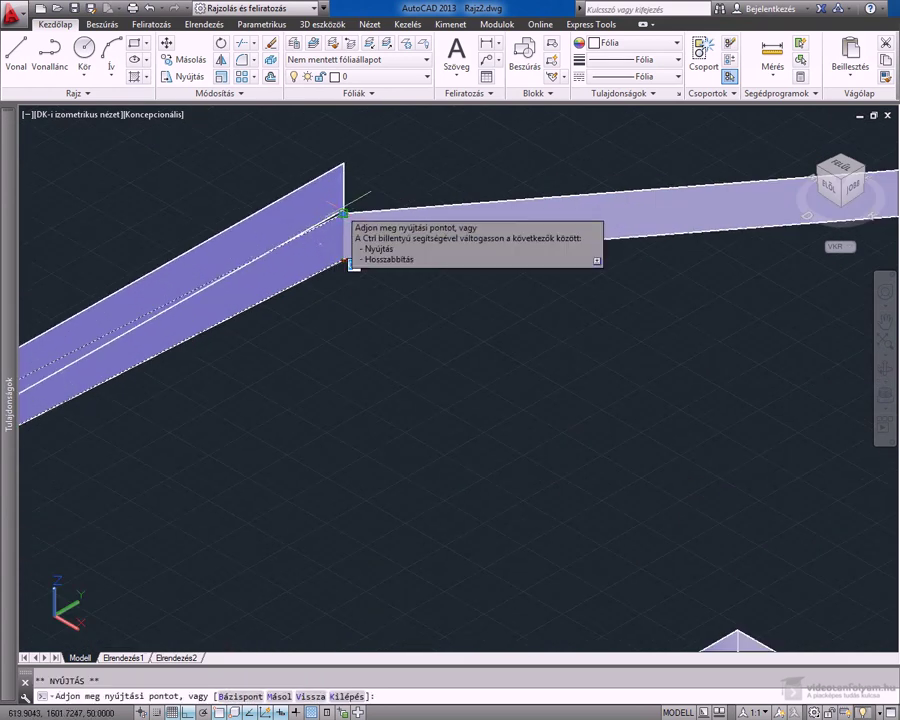
left_click(344, 212)
Step: Stretch the wall's lower-left end onto the rectangle's corner
scroll(330, 352, "up", 2)
scroll(342, 353, "up", 1)
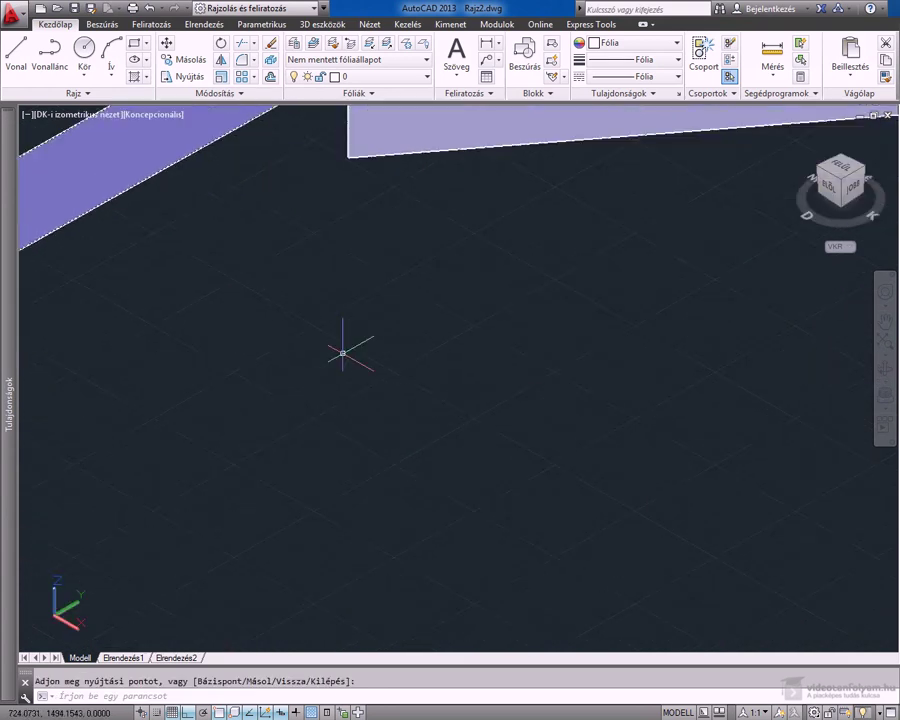
scroll(342, 353, "down", 2)
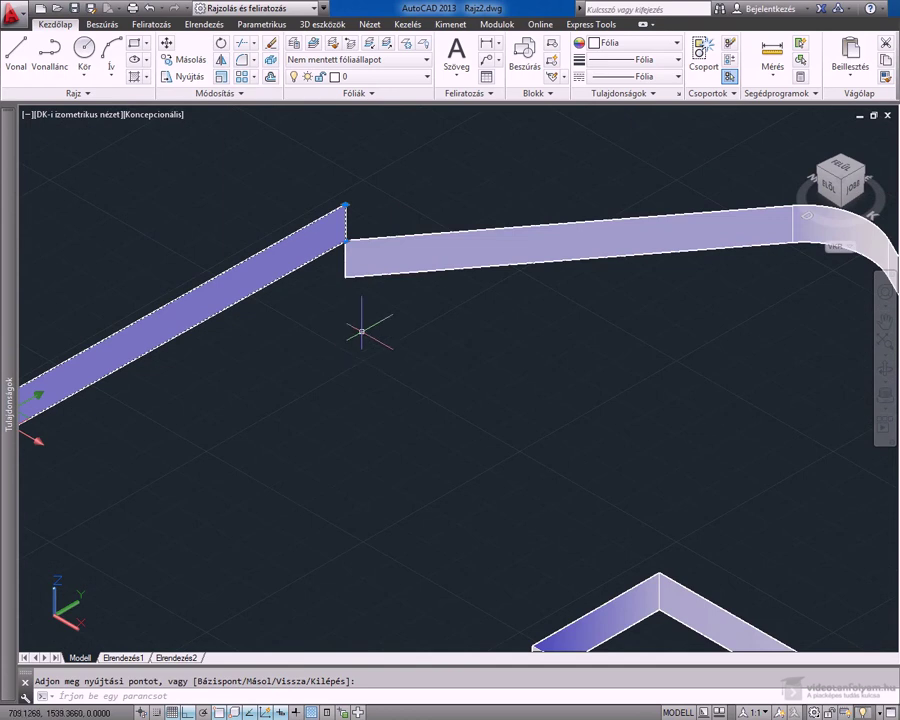
scroll(400, 318, "down", 2)
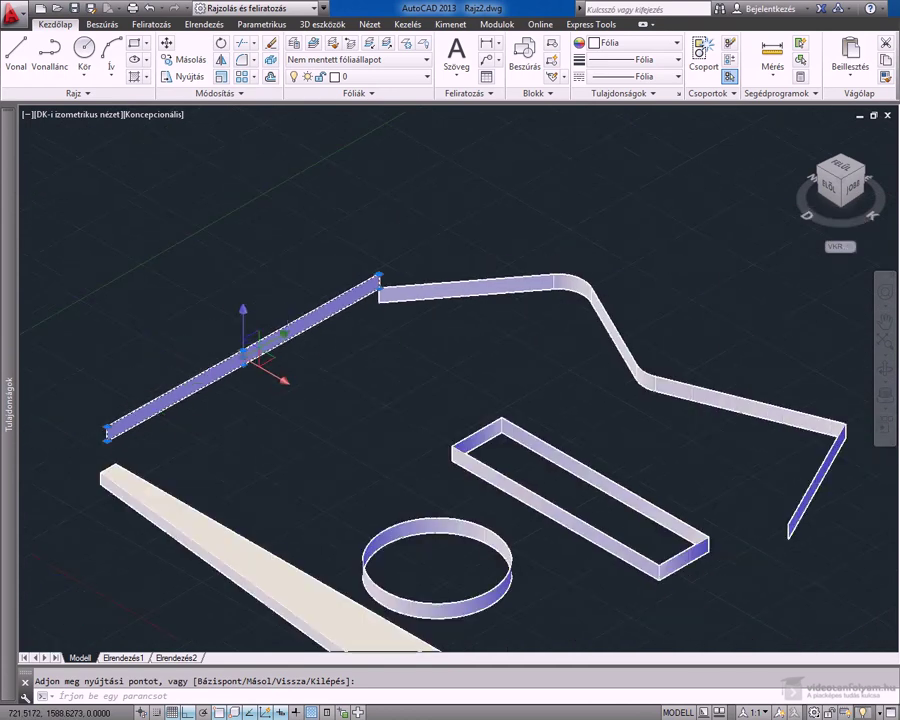
left_click(107, 432)
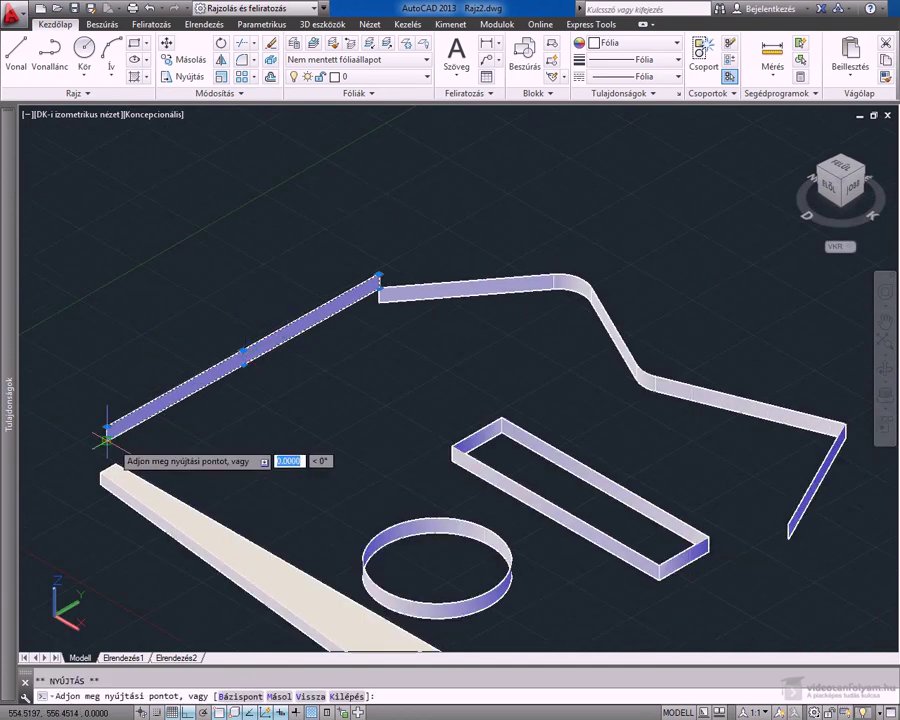
left_click(452, 441)
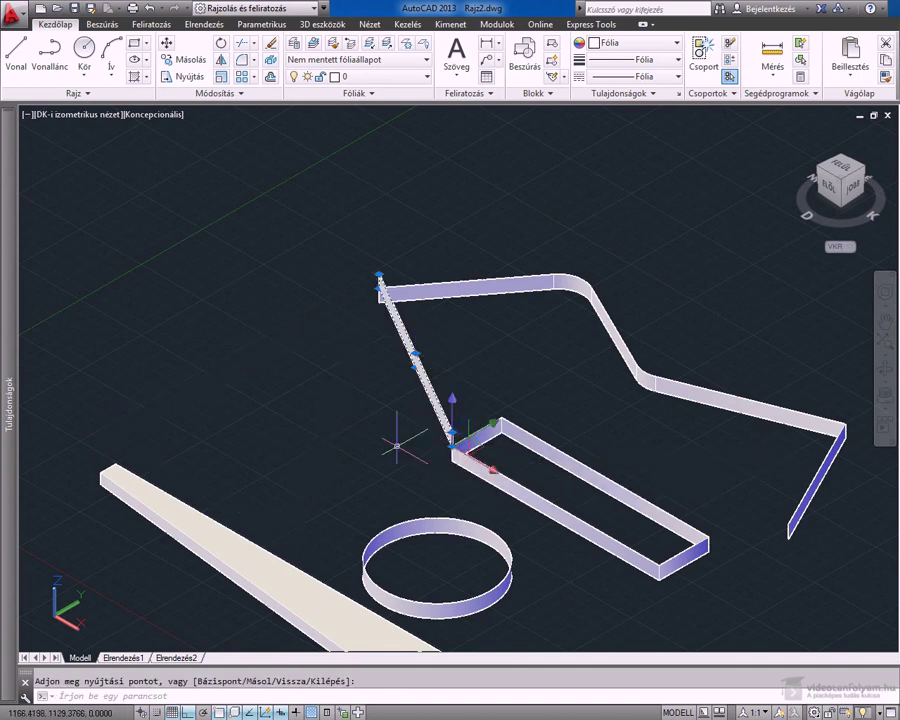
key("Escape")
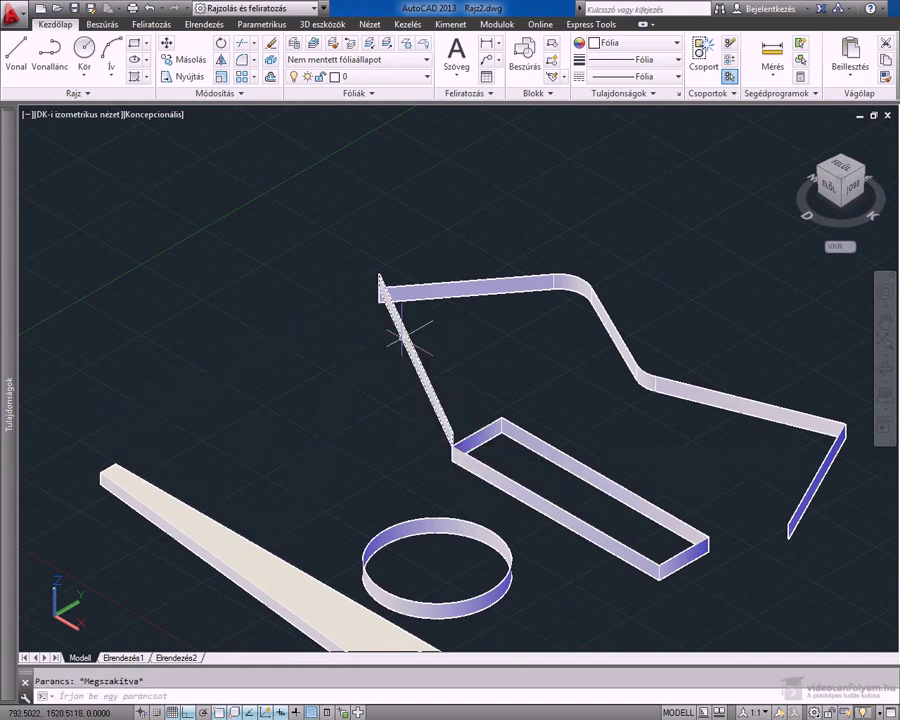
Step: Set the connecting wall's colour to Sárga (yellow)
left_click(404, 339)
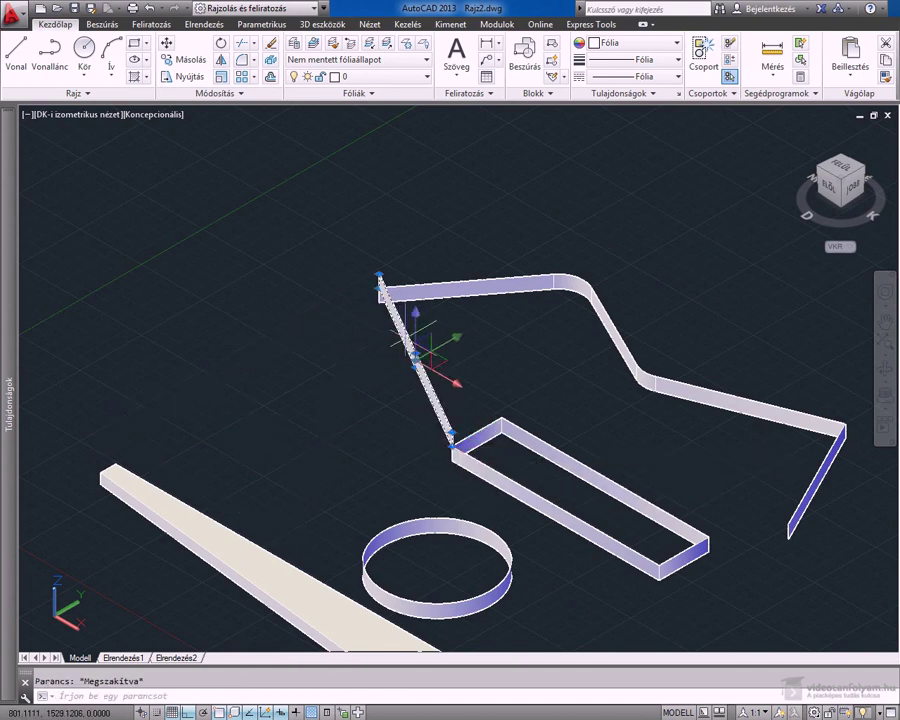
left_click(678, 44)
left_click(612, 112)
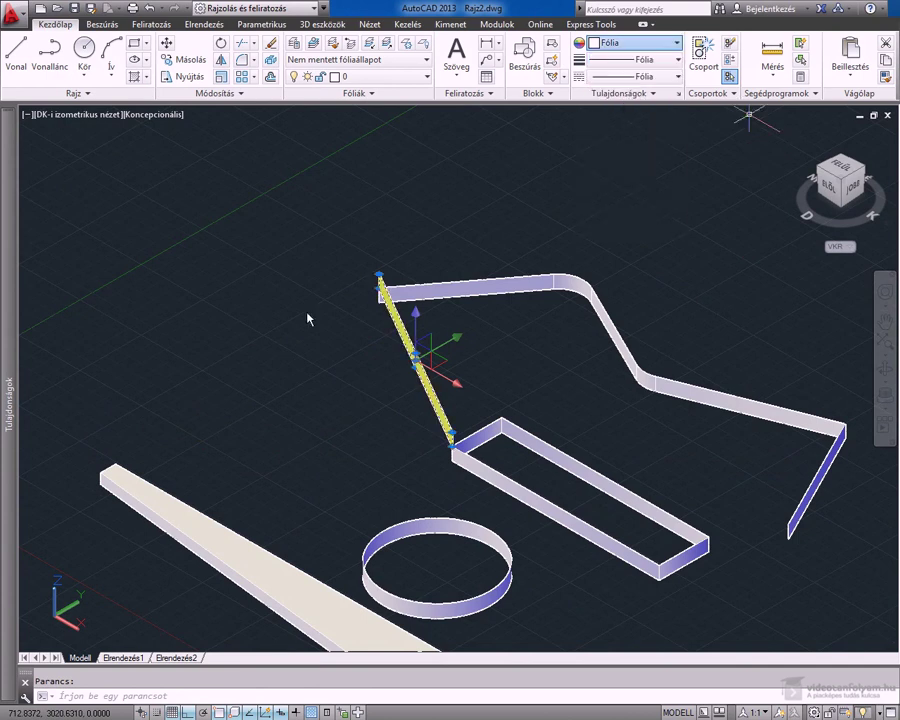
key("Escape")
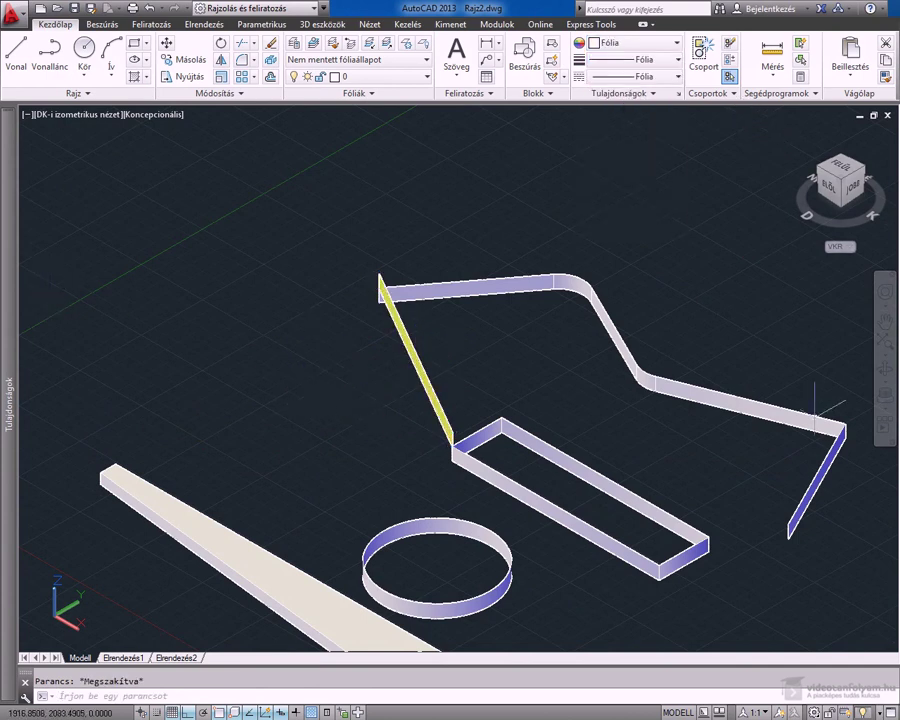
Step: Inspect the model from the front, then the SE isometric view, and orbit to a custom angle
left_click(829, 190)
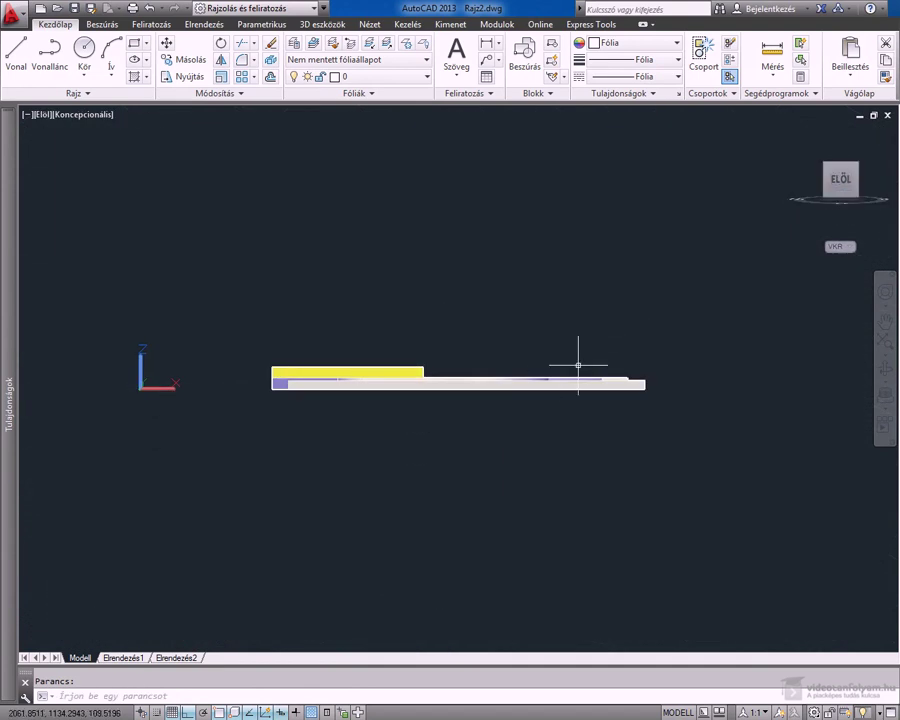
left_click(856, 168)
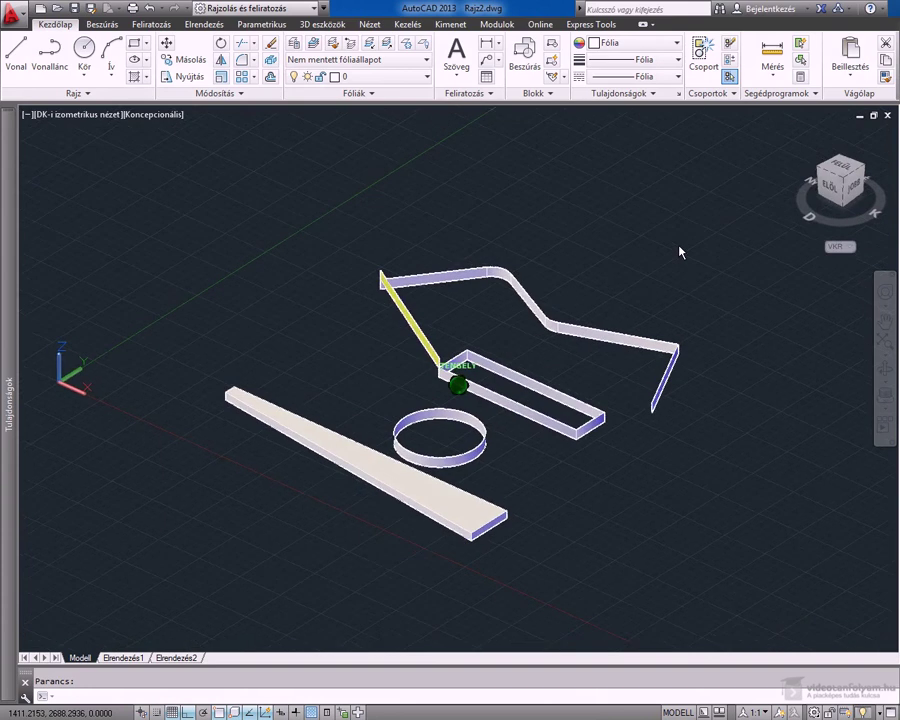
middle_click_drag(680, 252, 650, 290, "shift")
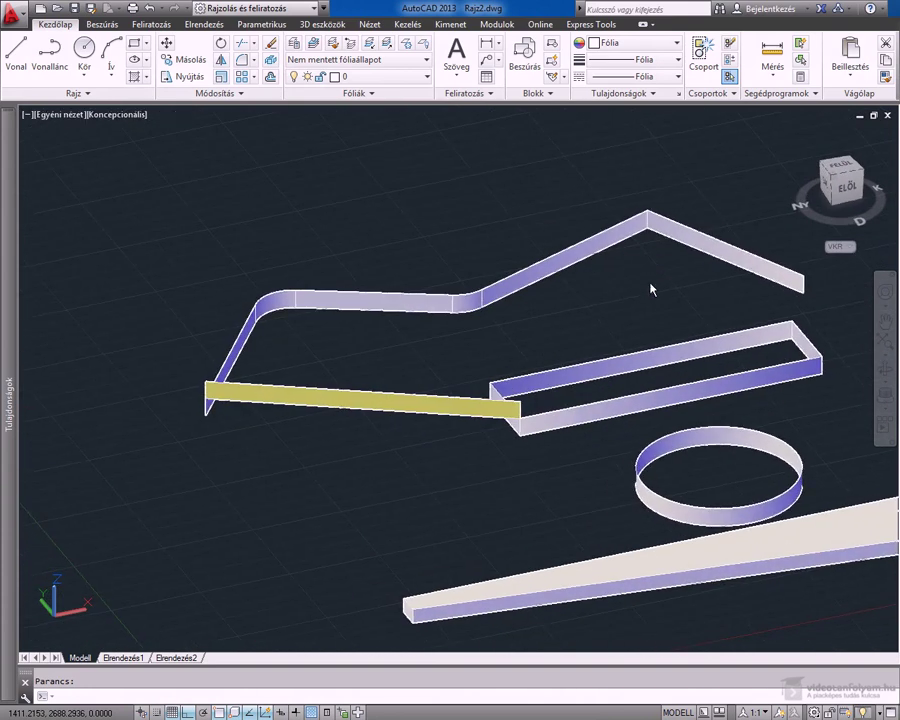
left_click(401, 407)
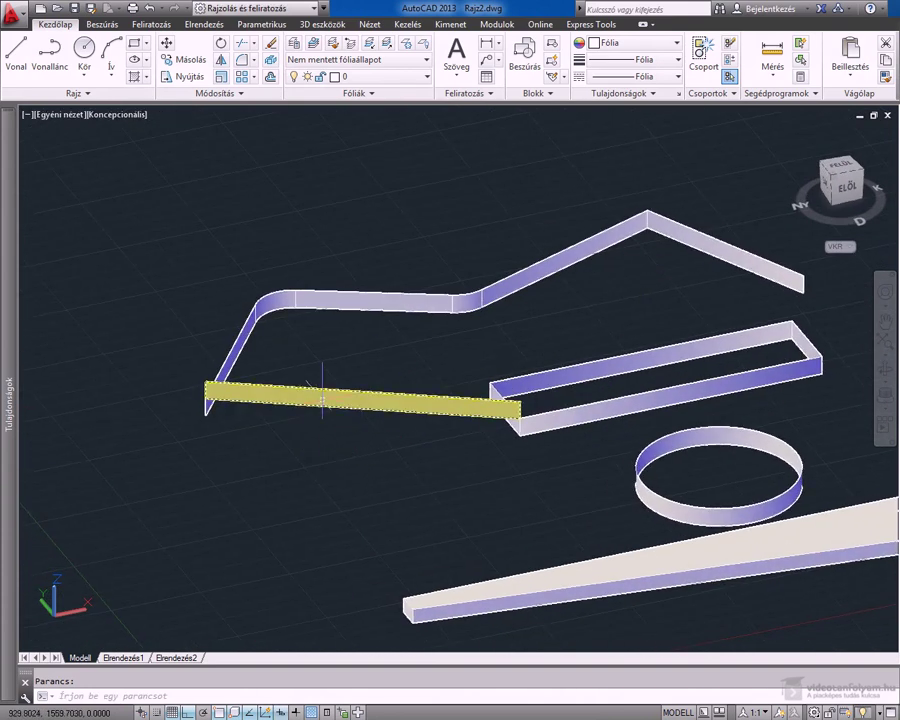
key("Escape")
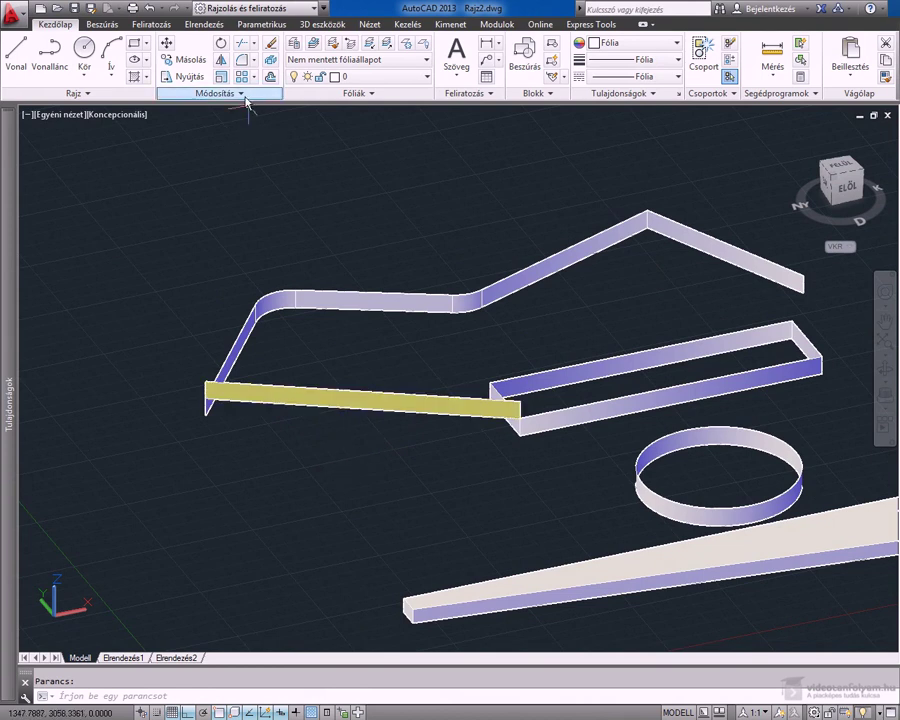
Step: Break the yellow bar at two points with Megtörés, leaving a gap
left_click(246, 98)
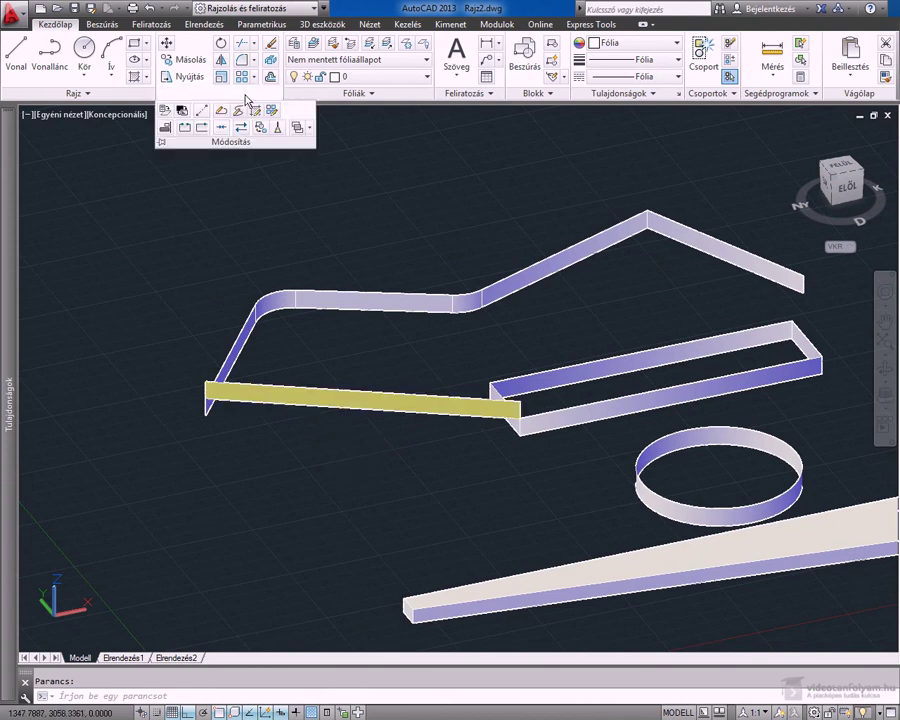
left_click(186, 128)
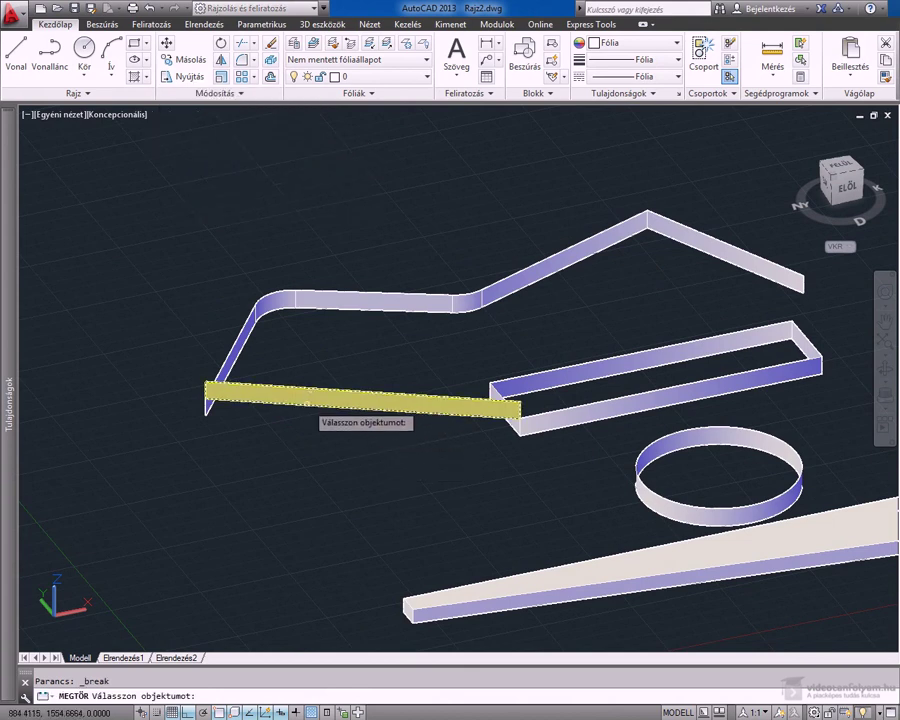
left_click(307, 404)
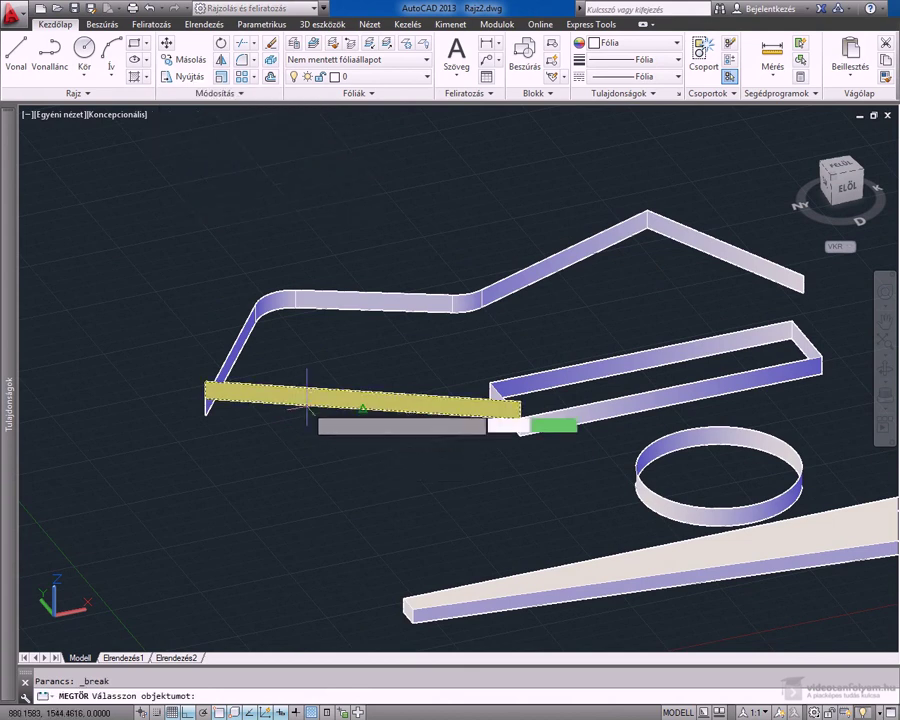
left_click(404, 416)
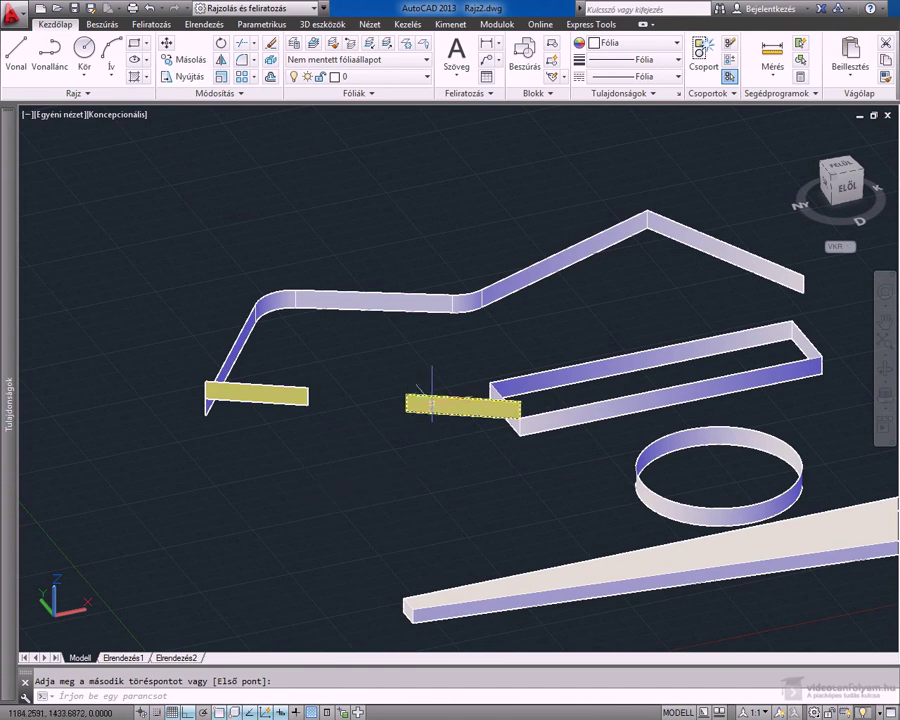
Step: Set the right-hand piece's colour to Kék (blue), then begin a window zoom
mouse_move(462, 406)
left_click(431, 403)
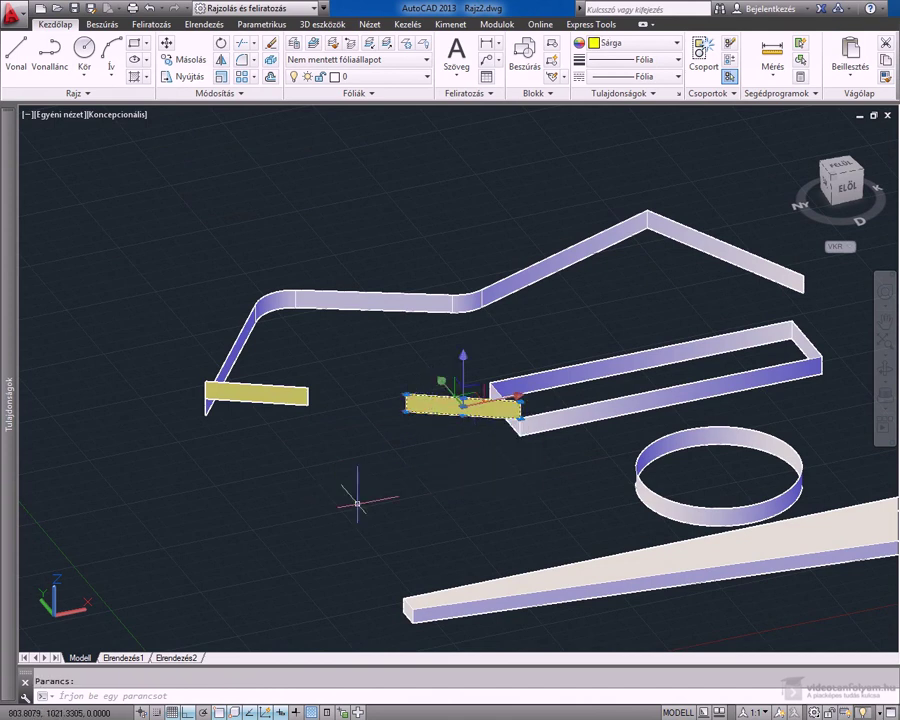
left_click(676, 43)
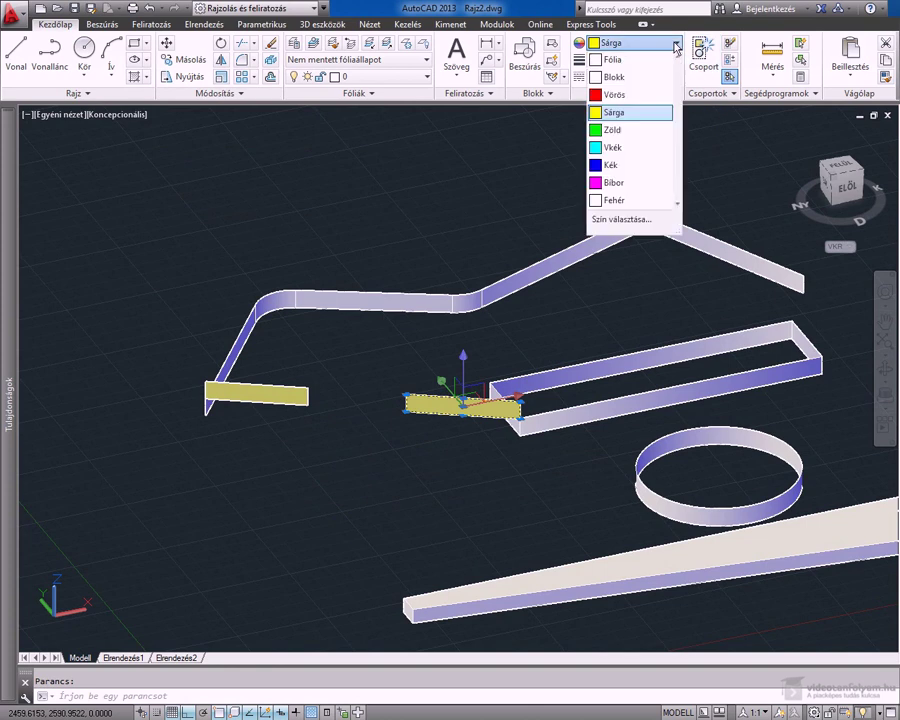
left_click(620, 165)
key("Escape")
type("z")
key("Return")
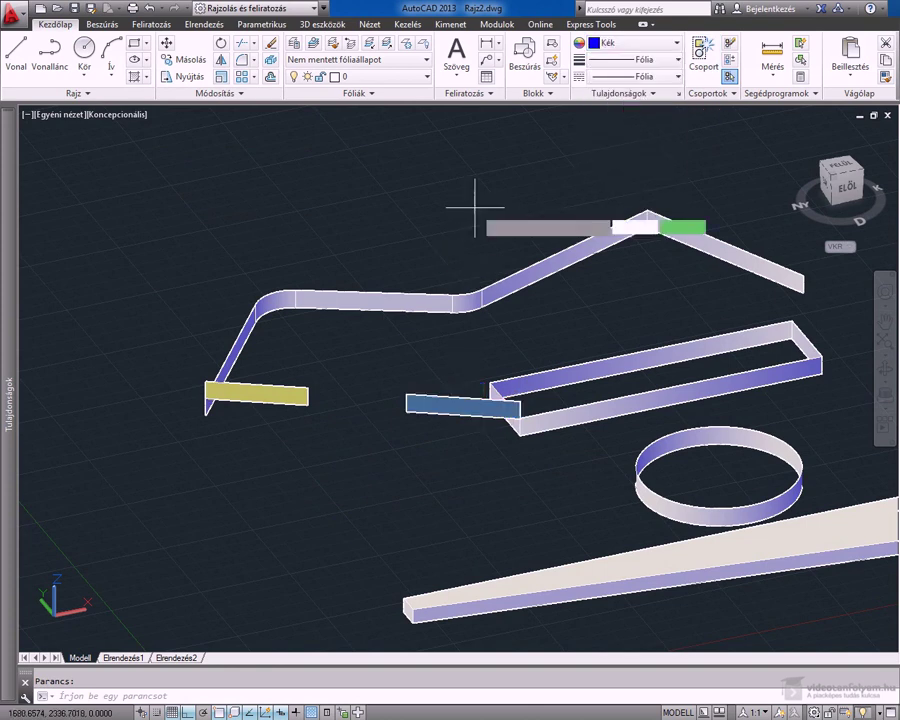
type("a")
key("Return")
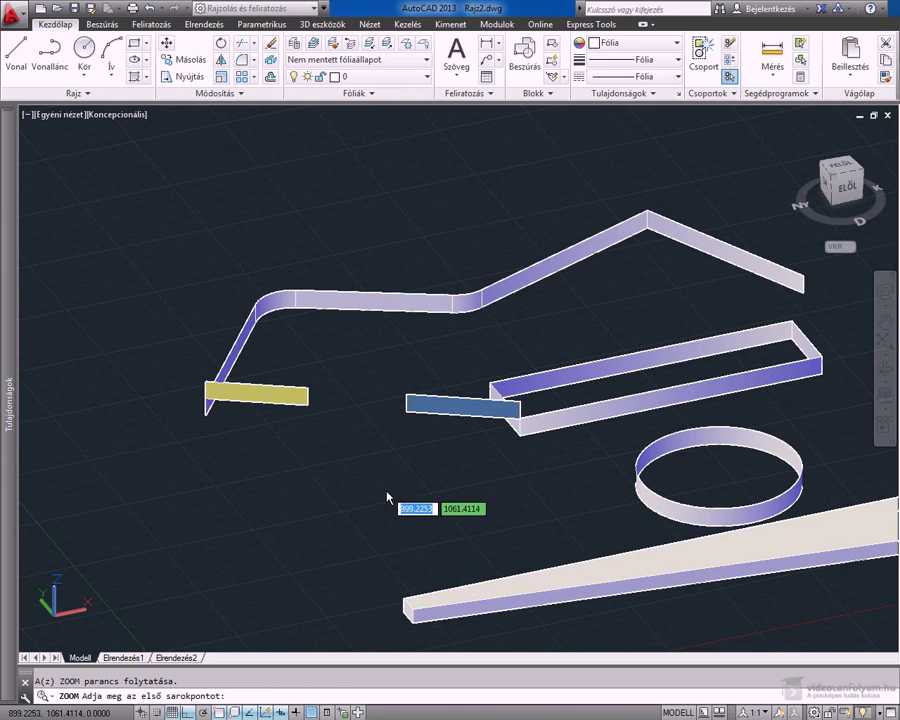
Step: Zoom in and grip-stretch the yellow piece's end until it meets the blue piece
scroll(388, 497, "up", 3)
scroll(388, 497, "up", 1)
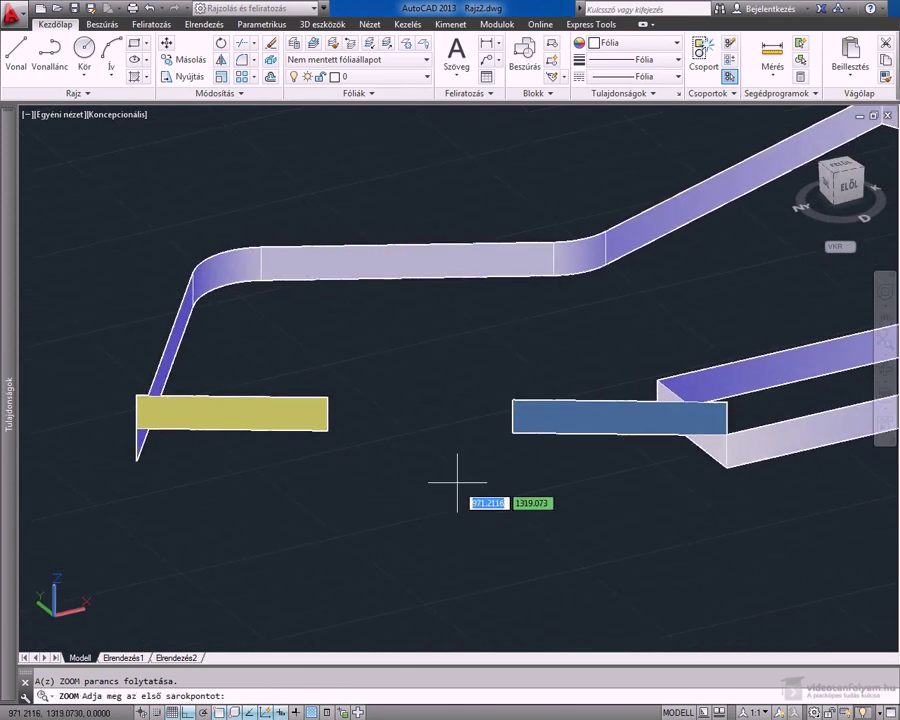
key("Escape")
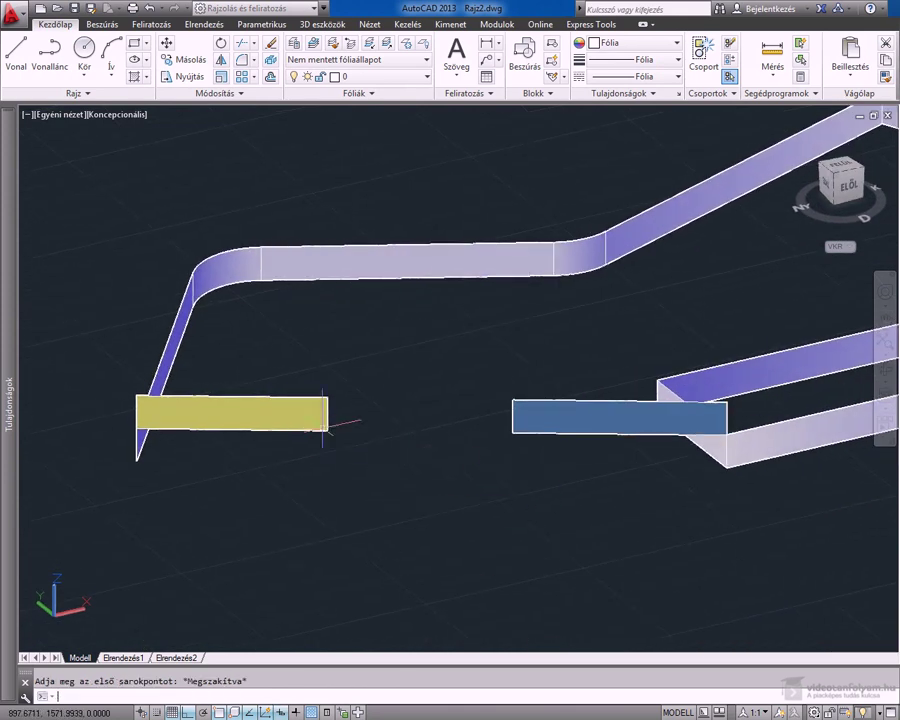
left_click(315, 430)
left_click(315, 430)
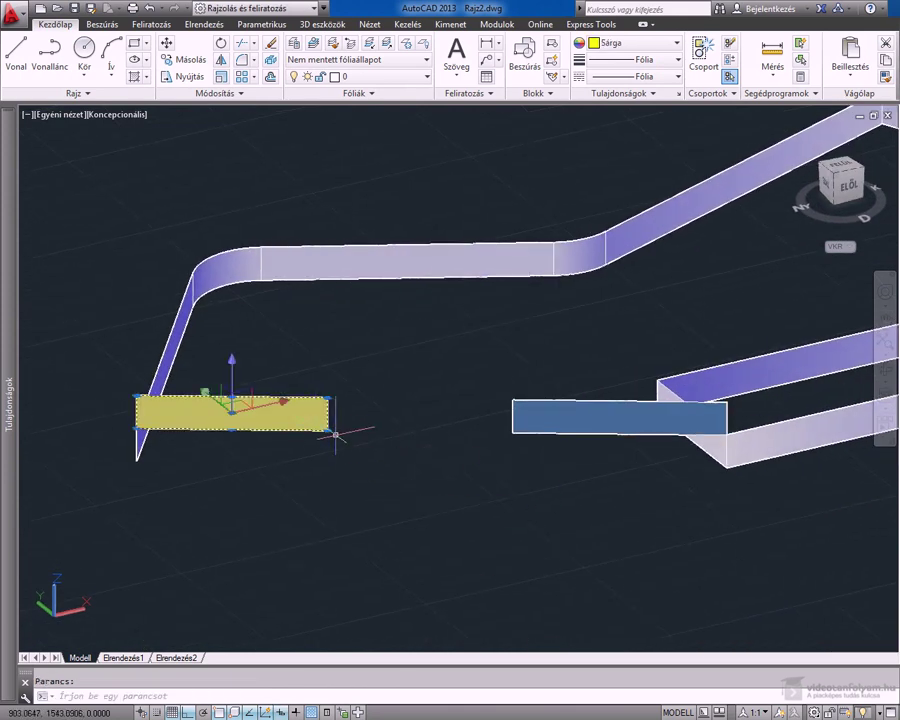
left_click(327, 430)
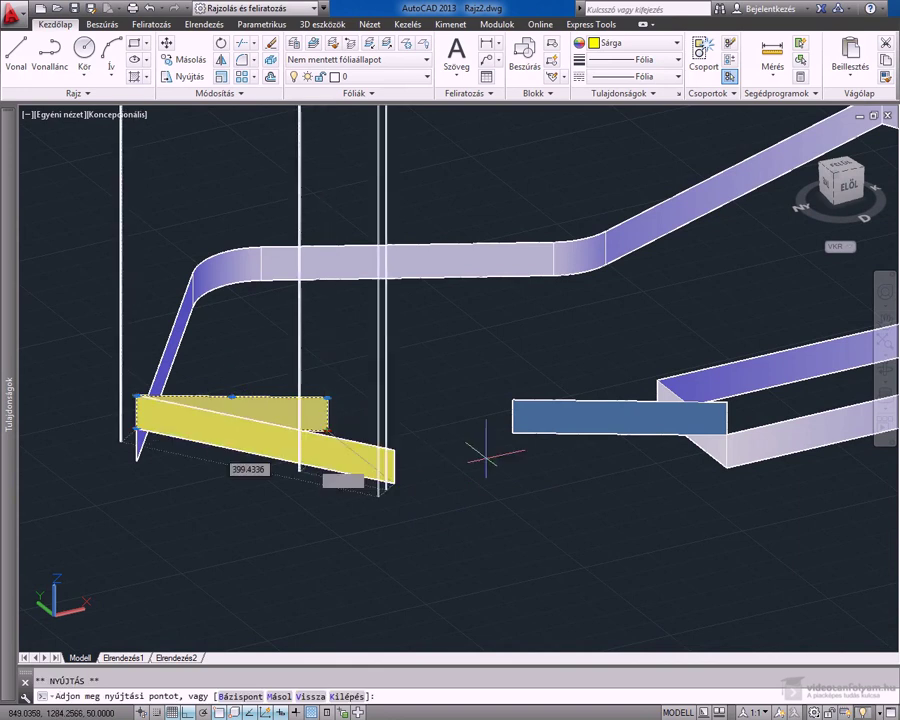
key("Escape")
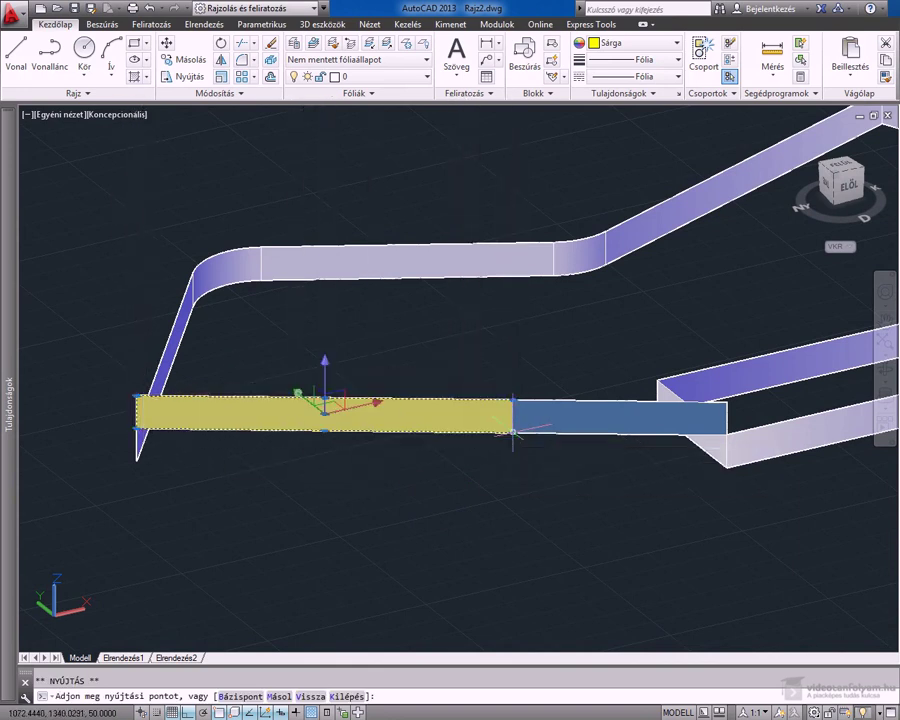
key("Escape")
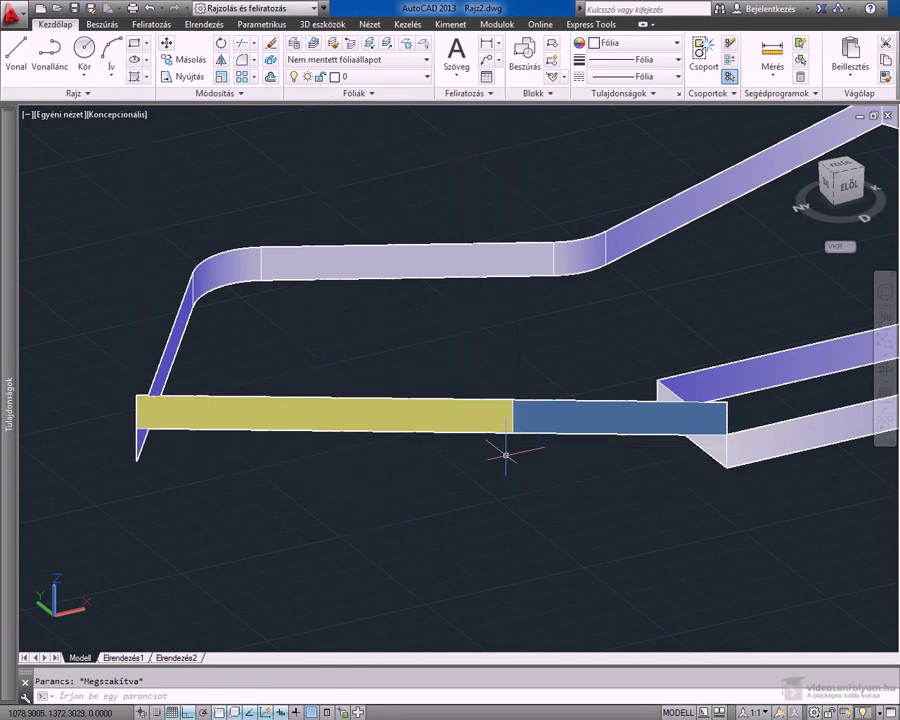
Step: Join the yellow and blue bars into one line with Egyesítés (Join)
left_click(215, 93)
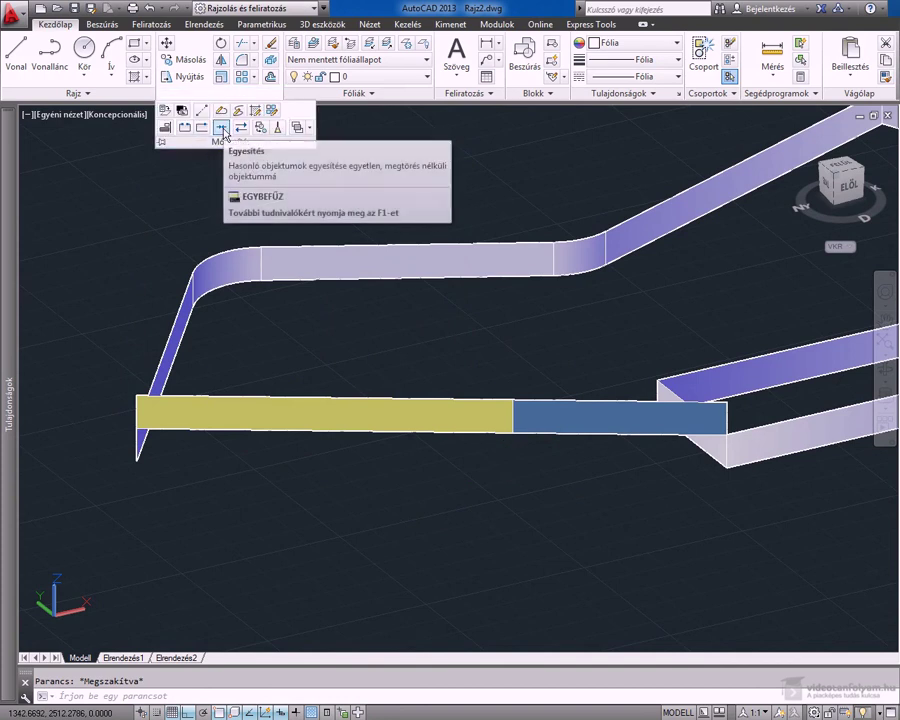
left_click(224, 131)
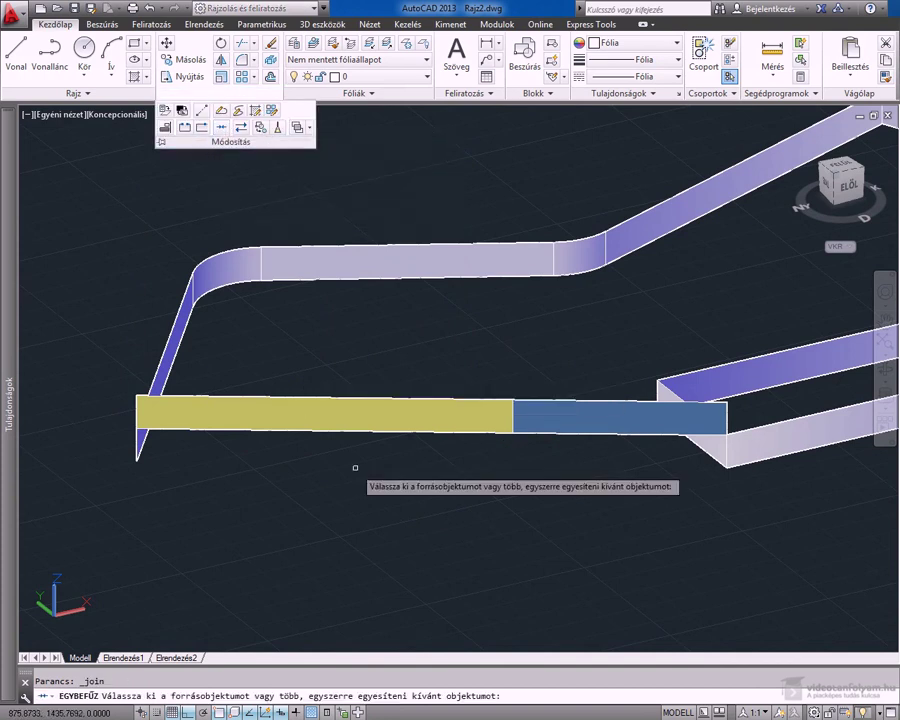
left_click(376, 405)
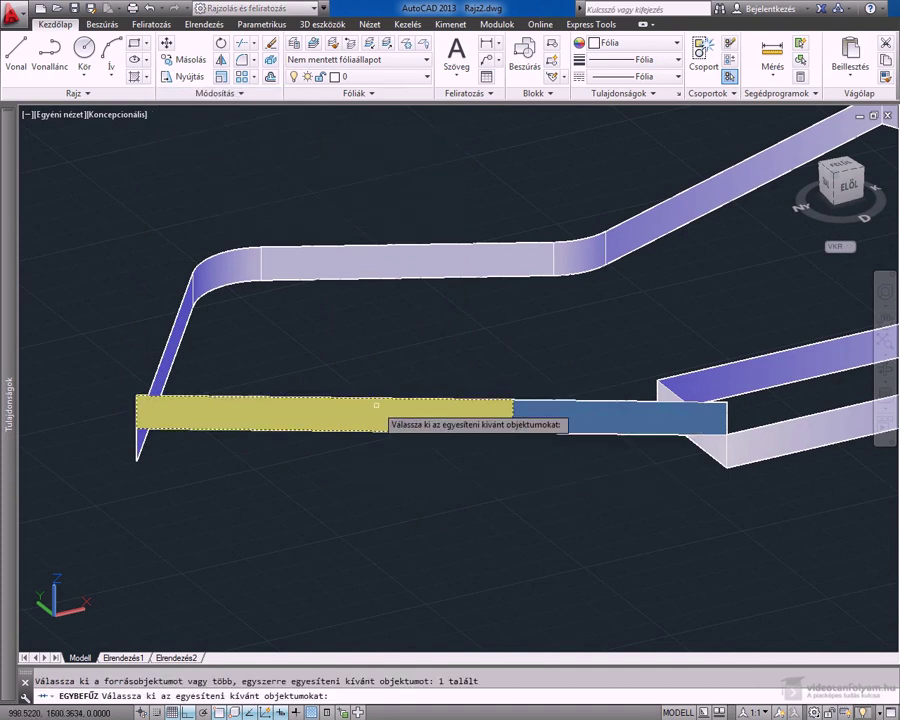
left_click(574, 420)
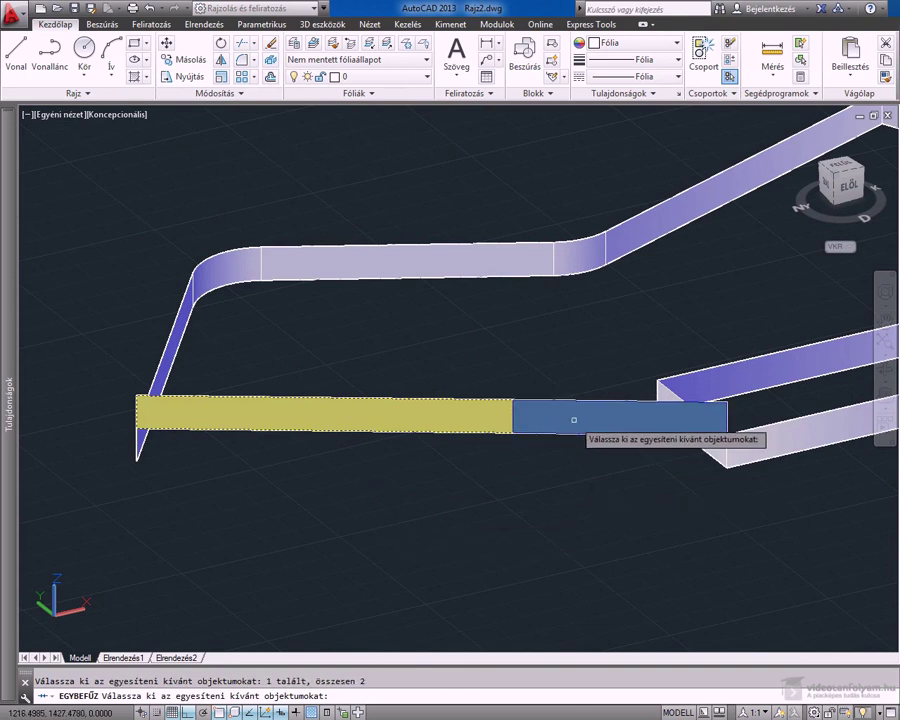
key("Return")
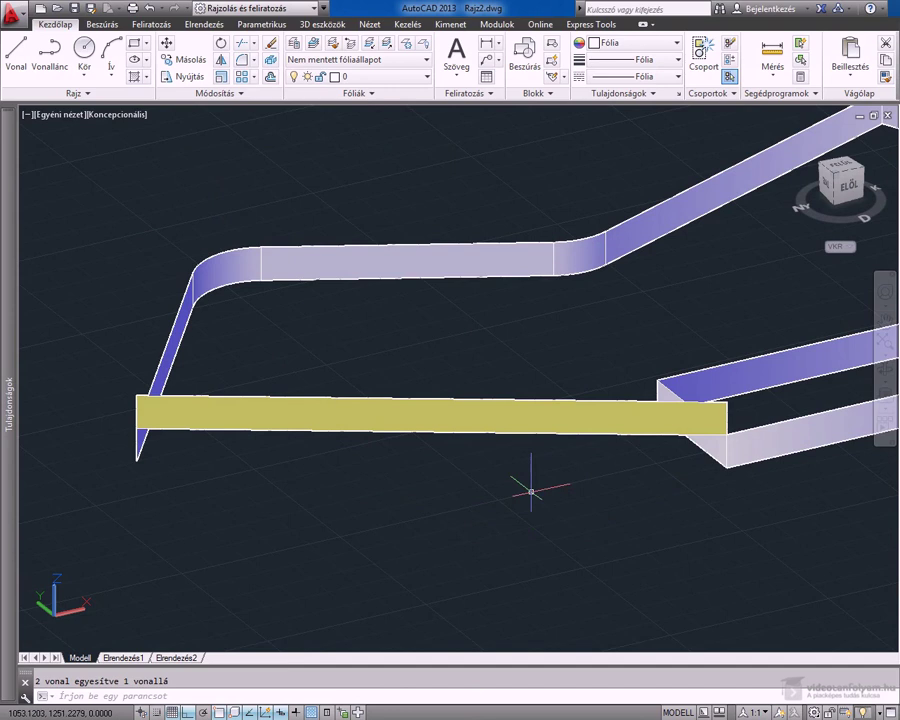
Step: Zoom to extents with Z, T to show the whole drawing
type("z")
key("Return")
type("t")
key("Return")
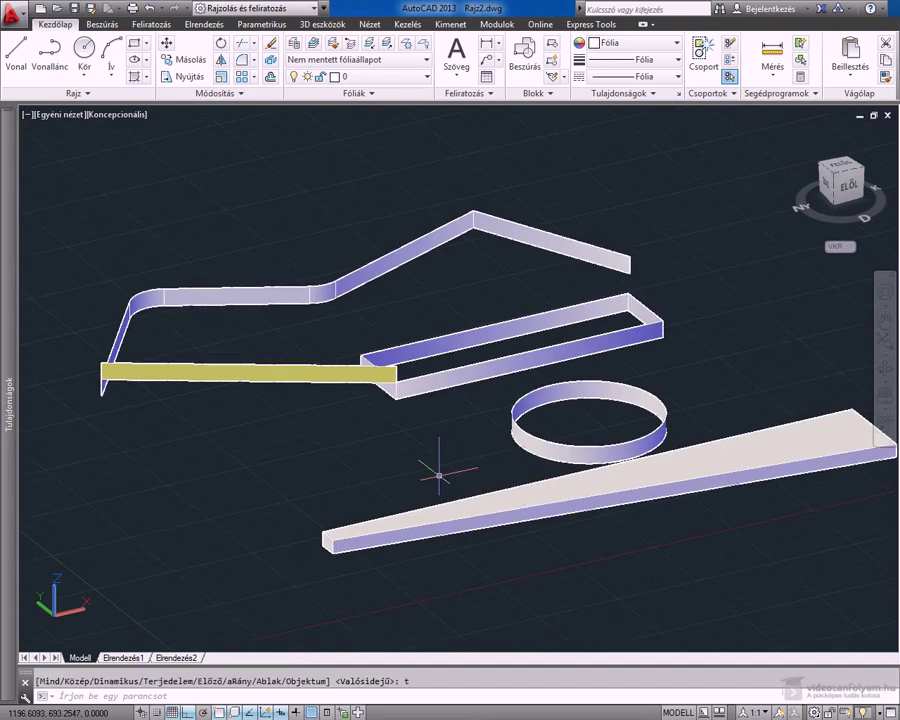
Step: Crossing-select and delete the long wide beam, then switch to NE isometric view
left_click(275, 510)
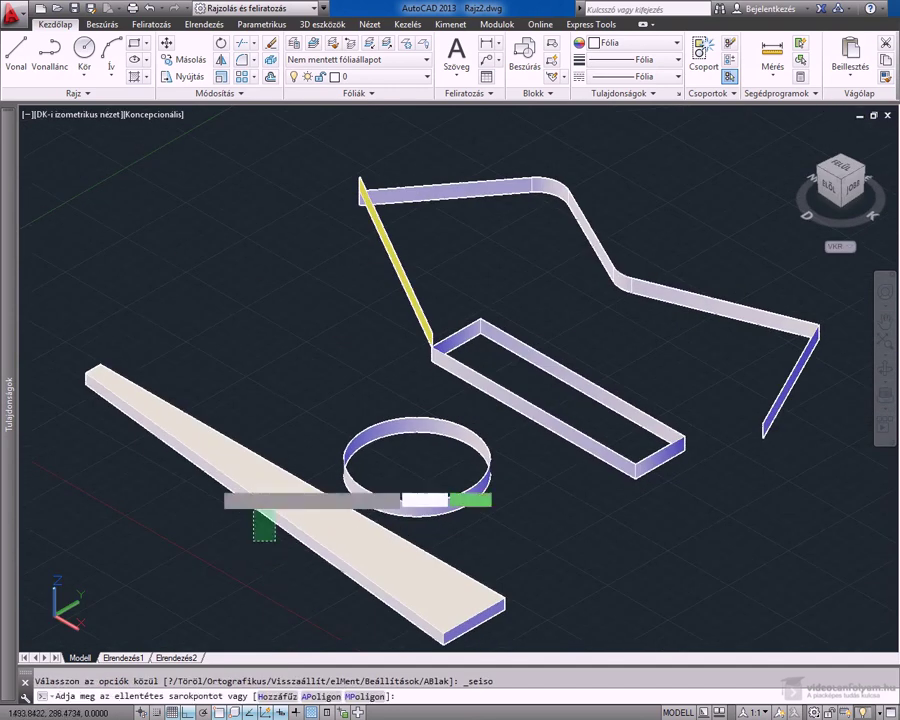
left_click(253, 540)
key("Delete")
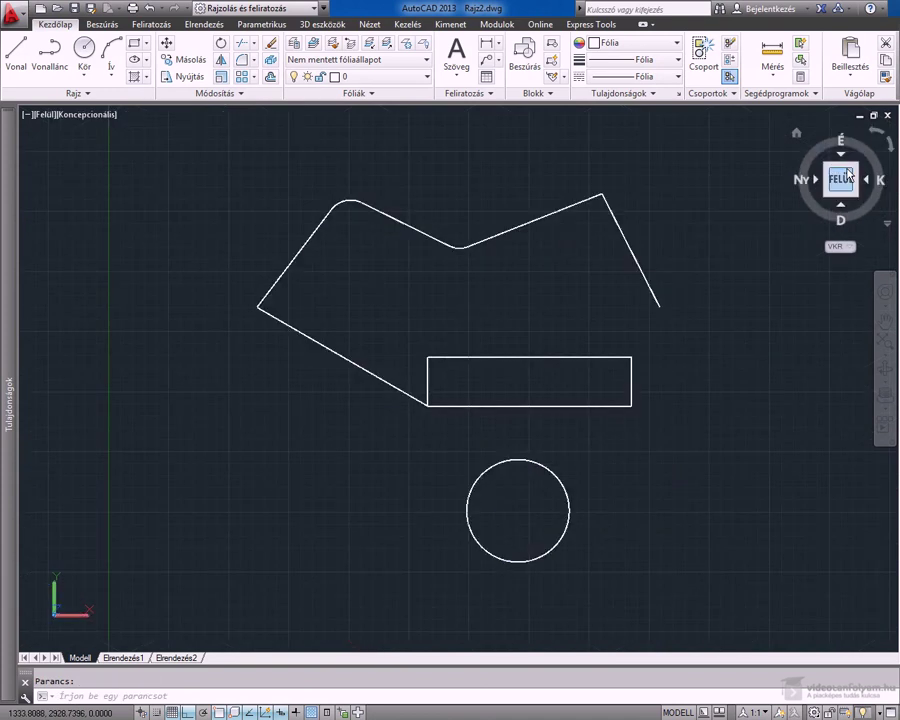
mouse_move(841, 179)
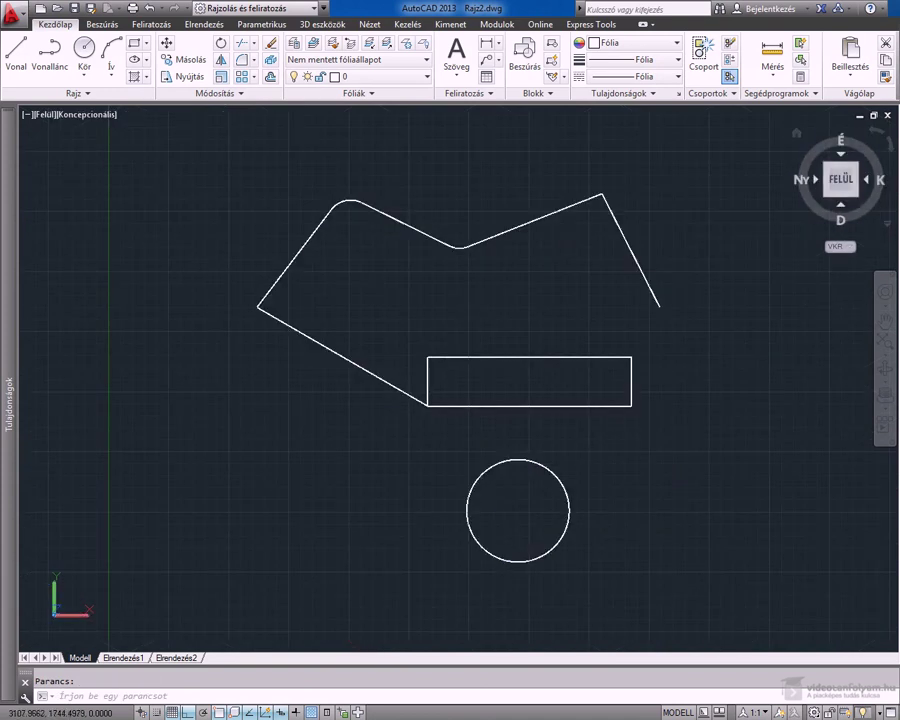
left_click(857, 172)
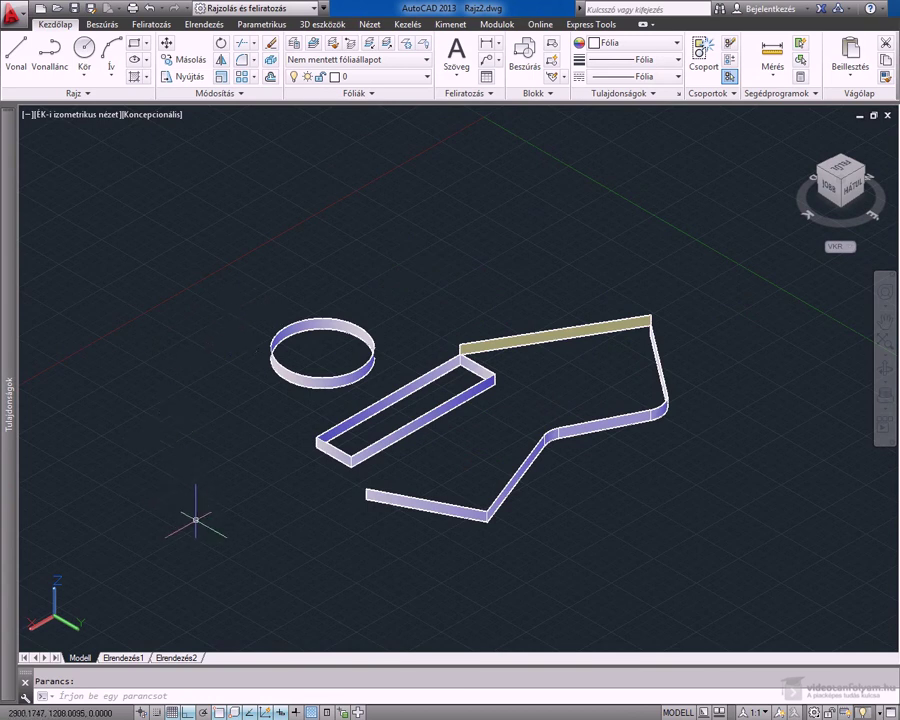
Step: Set the THICKNESS system variable to 100
type("TH")
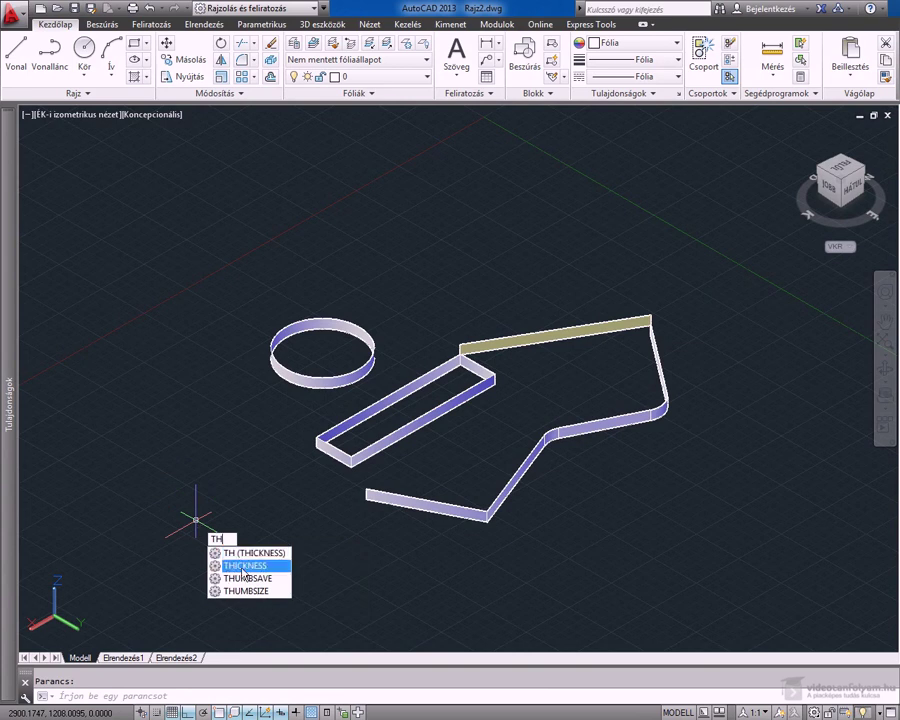
left_click(229, 566)
type("100")
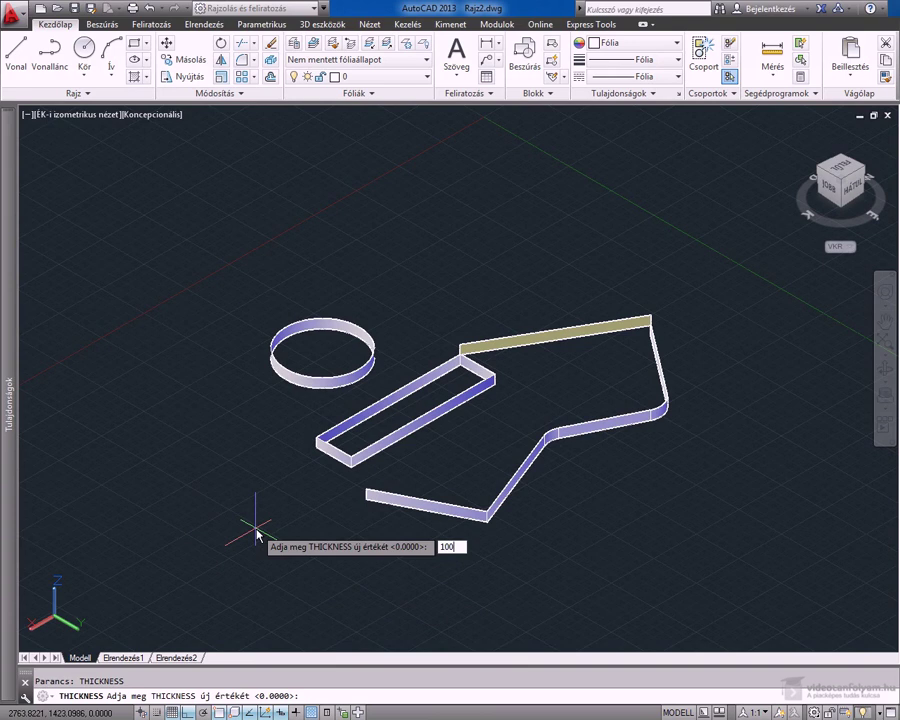
key("Return")
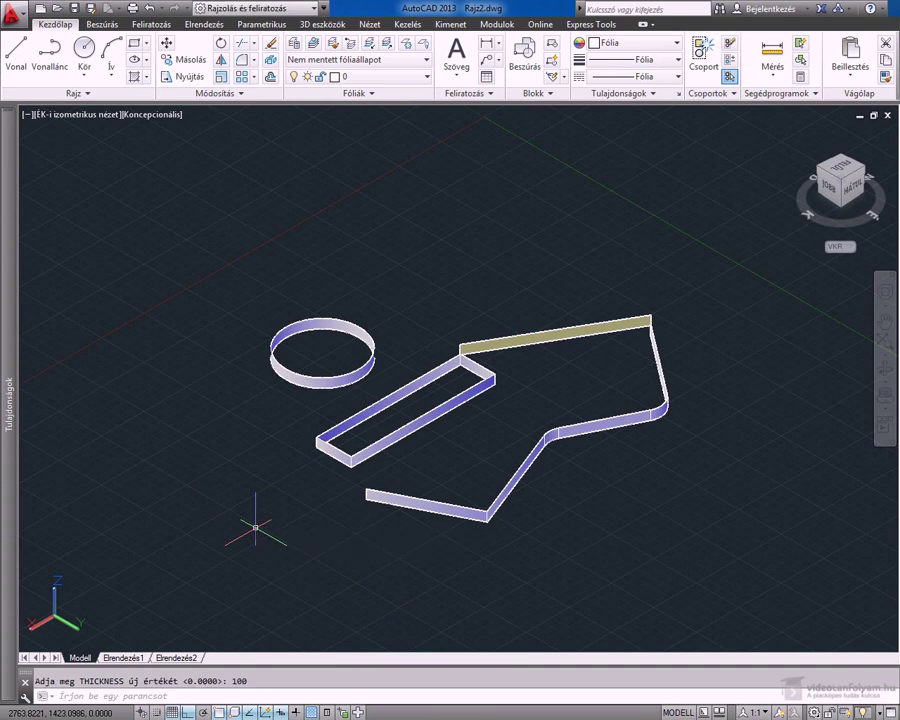
Step: Draw a straight line from upper right to lower left with Vonal
left_click(28, 70)
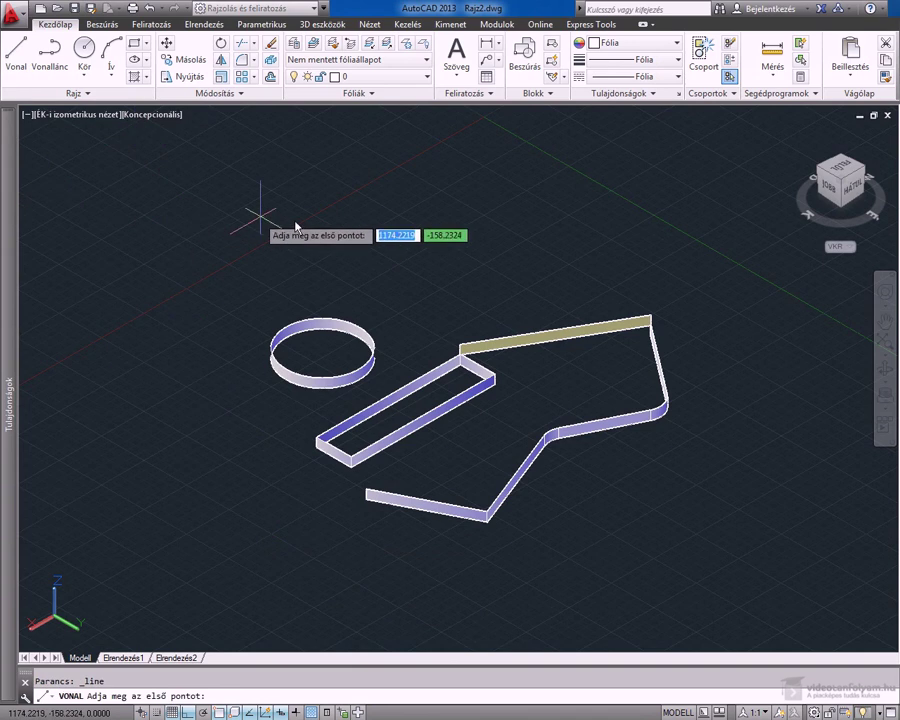
left_click(350, 222)
left_click(171, 328)
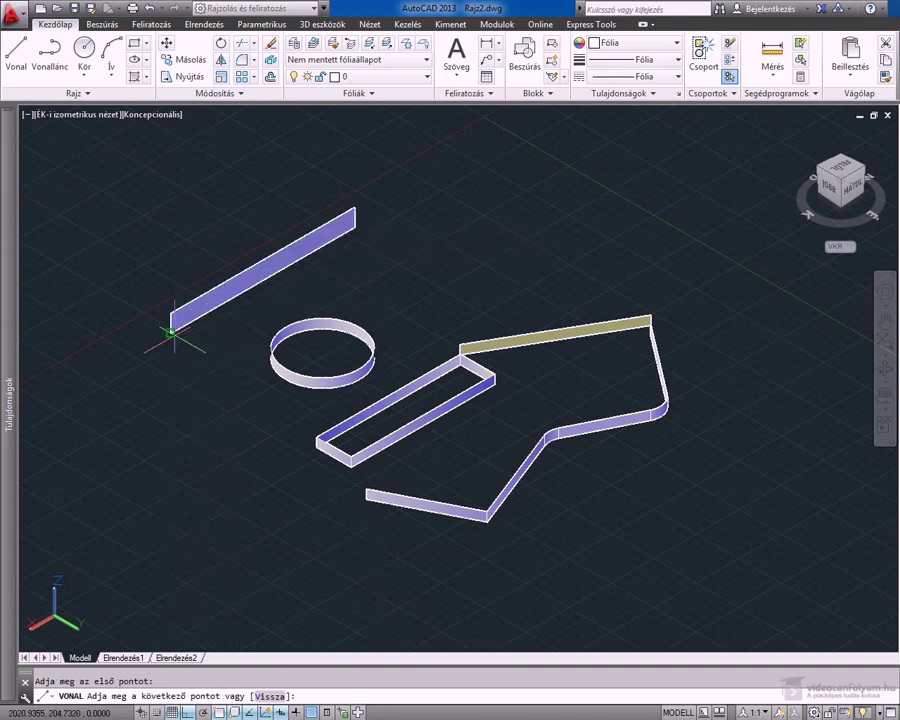
key("Escape")
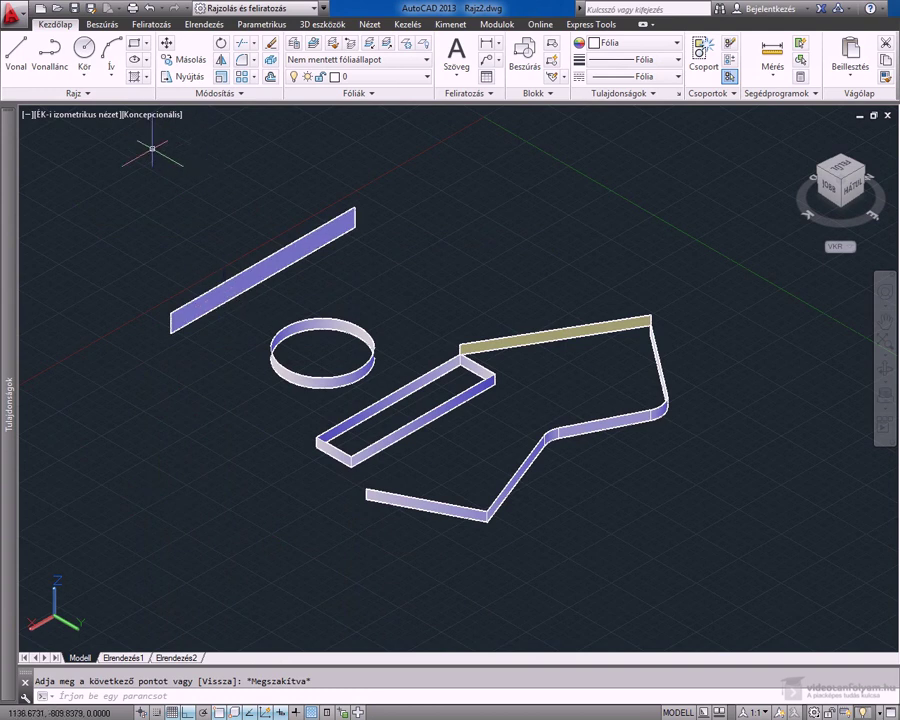
Step: Draw a three-point half-circle arc with Ív, then zoom to fit all shapes
left_click(111, 47)
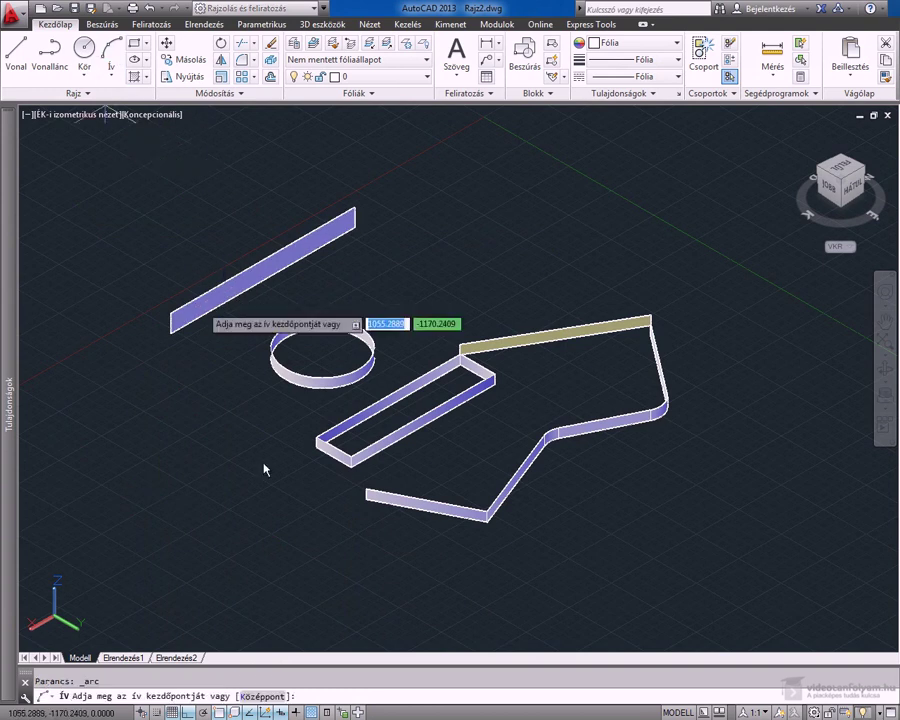
left_click(205, 410)
left_click(165, 432)
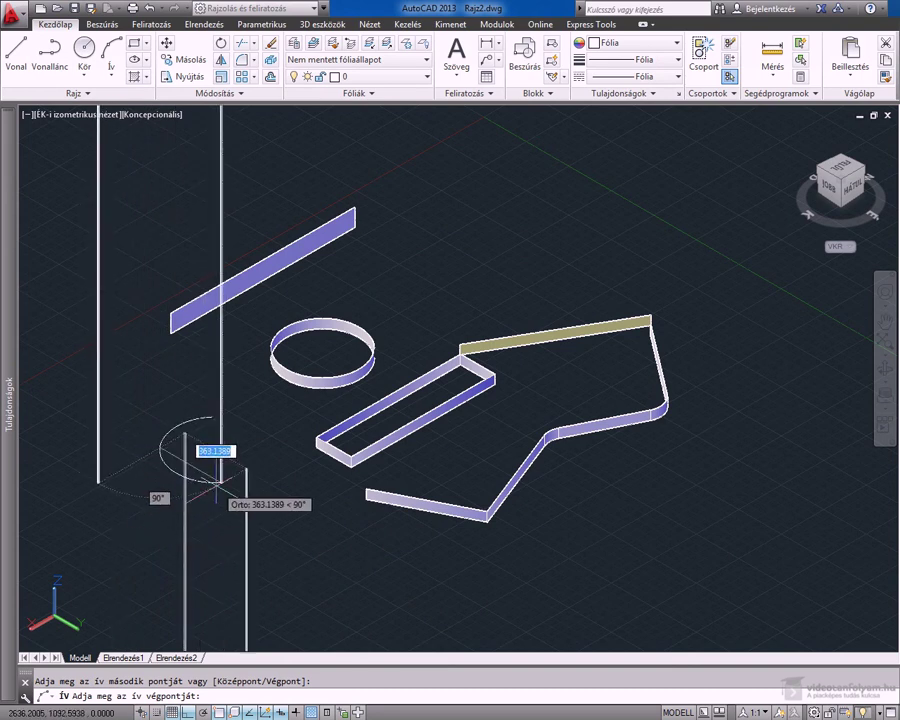
left_click(221, 480)
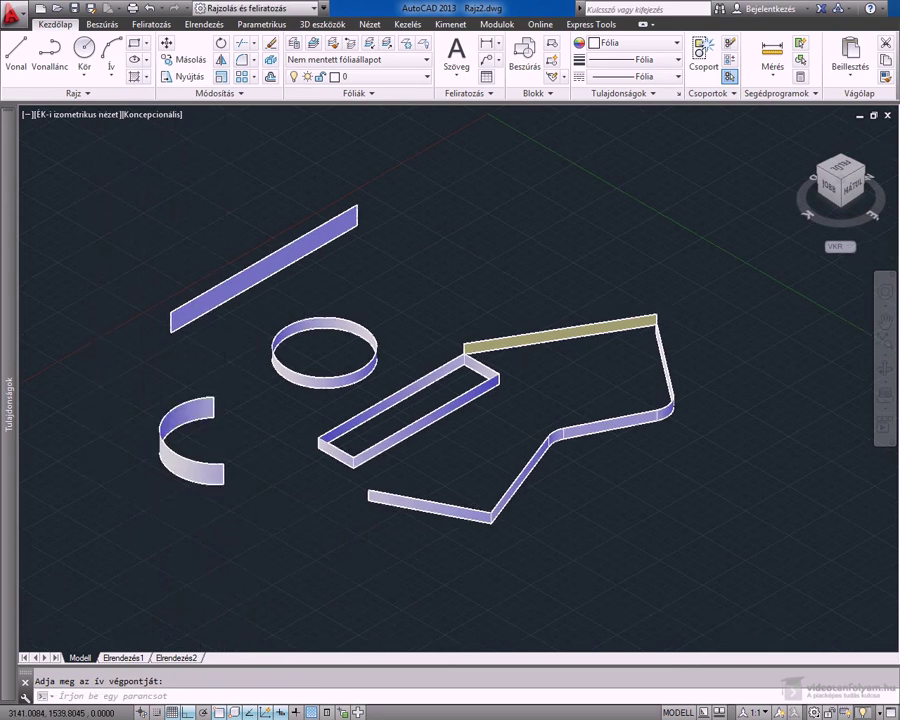
middle_click(280, 565)
middle_click(280, 565)
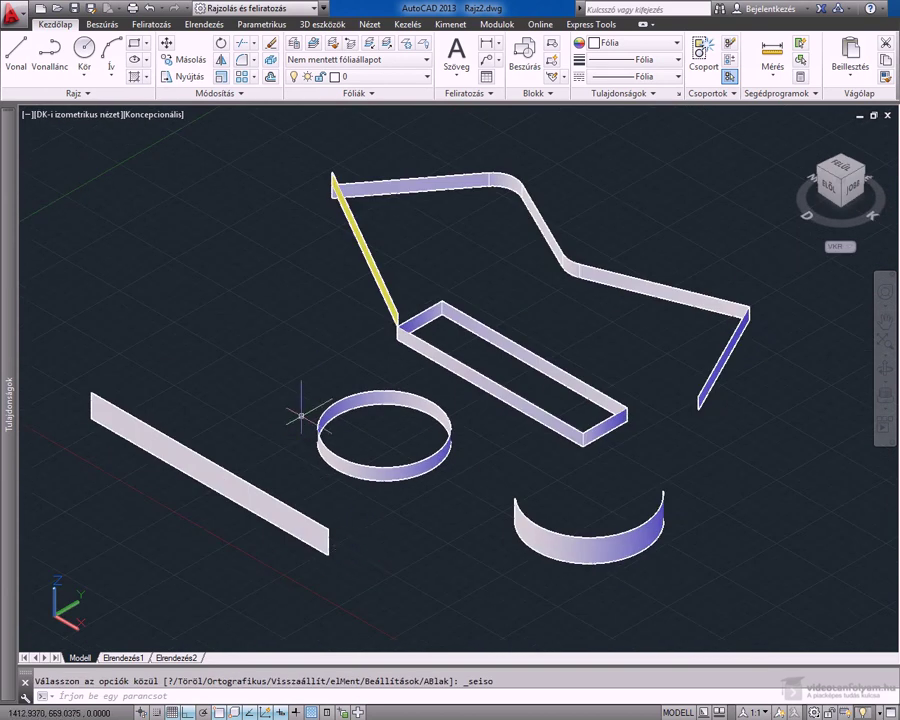
Step: Crossing-select all six objects and set their Vastagság (Thickness) to 0 in Properties
left_click(762, 583)
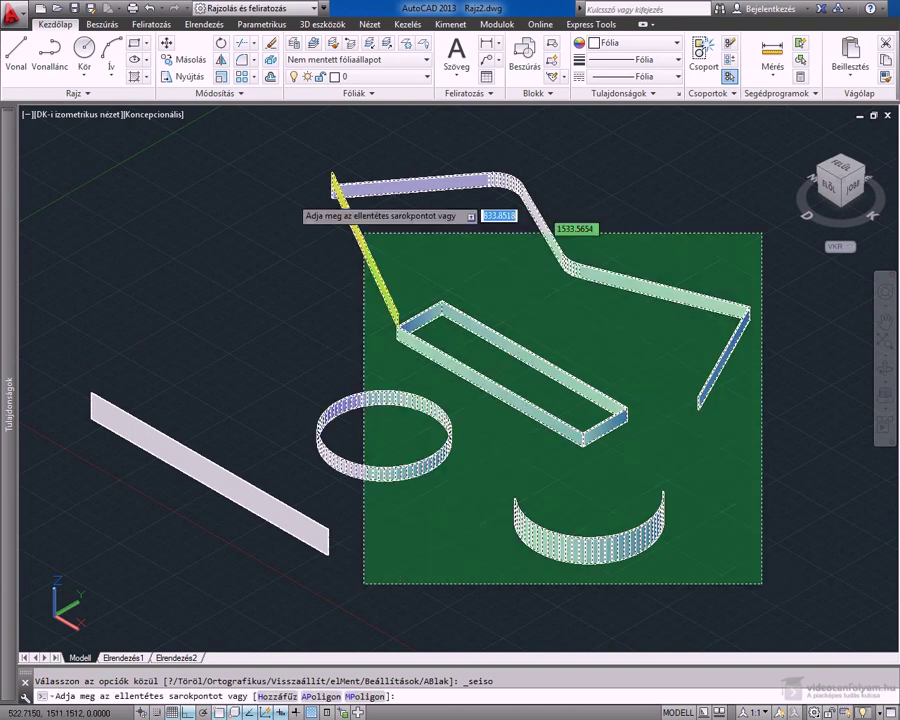
left_click(185, 194)
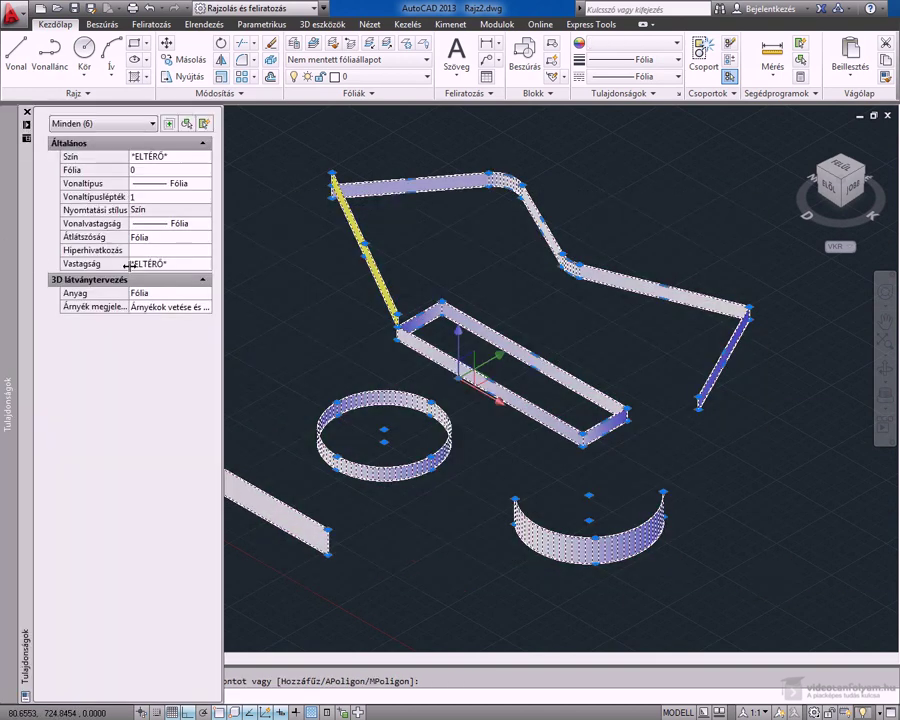
left_click(140, 263)
type("0")
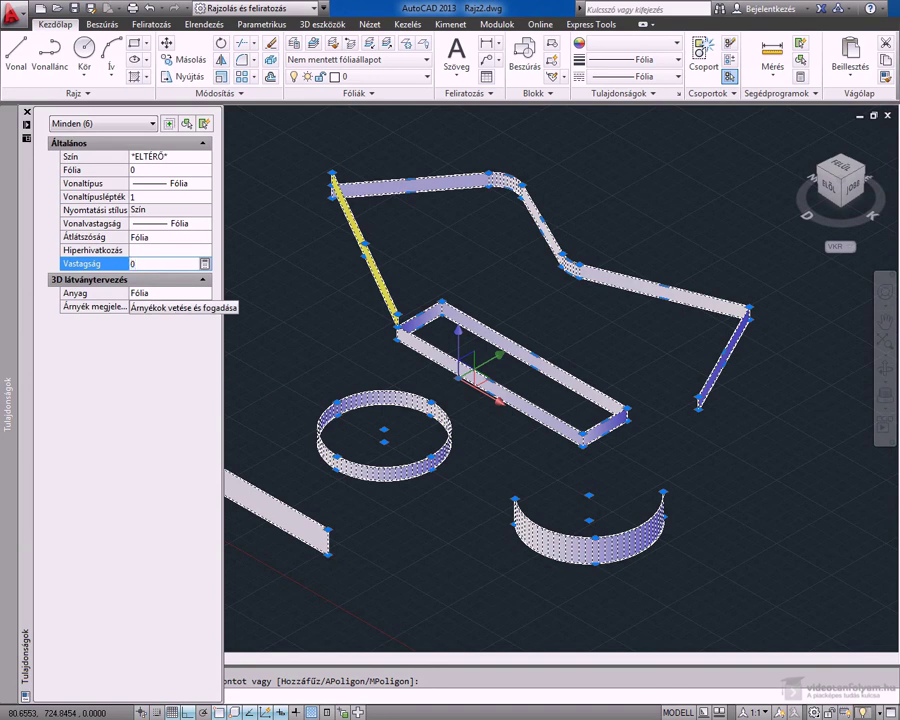
key("Return")
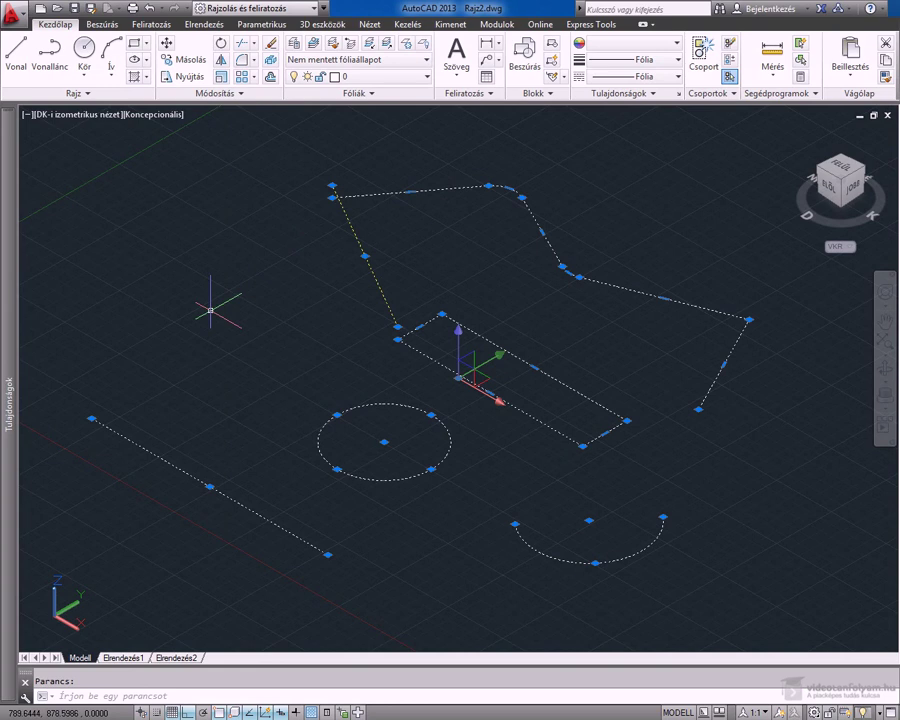
Step: Stretch one end of the yellow line onto the rectangle's bottom-left corner
middle_click_drag(193, 310, 198, 308, "shift")
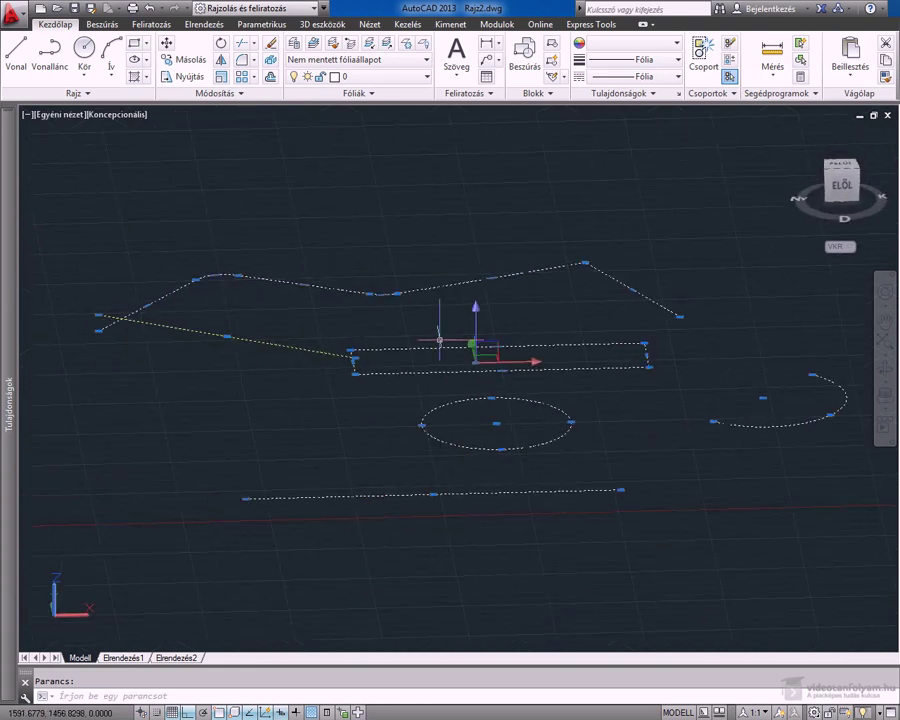
key("Escape")
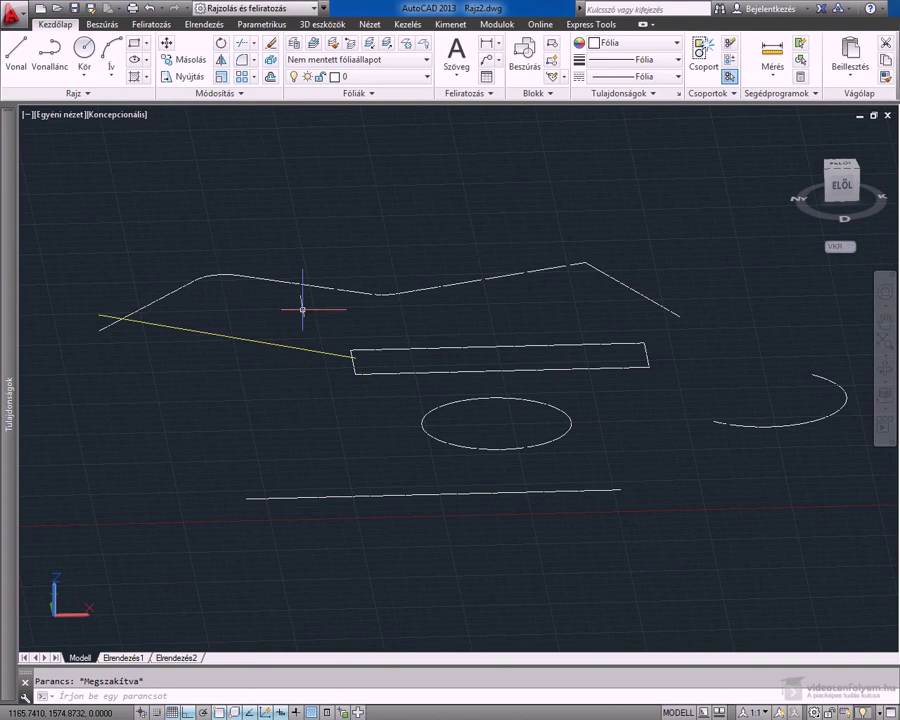
scroll(343, 347, "down", 1)
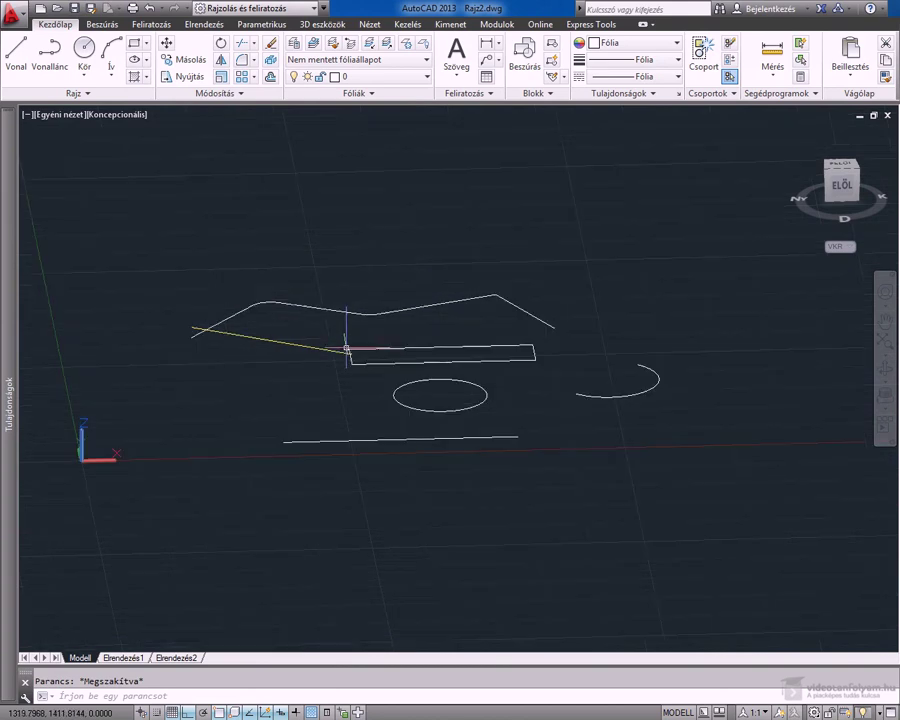
scroll(350, 355, "up", 1)
scroll(365, 370, "up", 2)
scroll(377, 384, "up", 1)
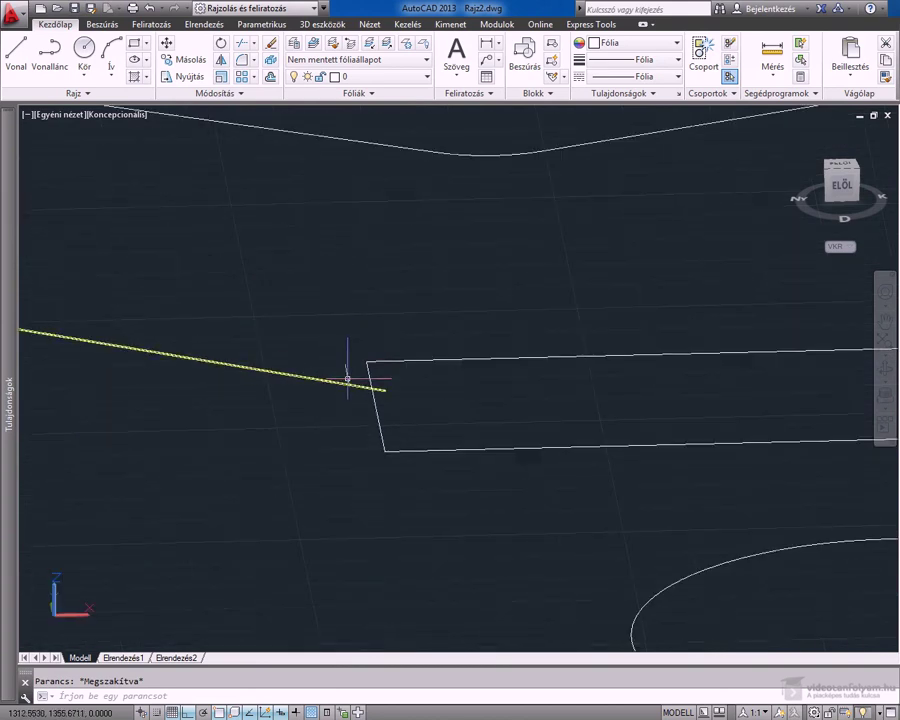
left_click(347, 381)
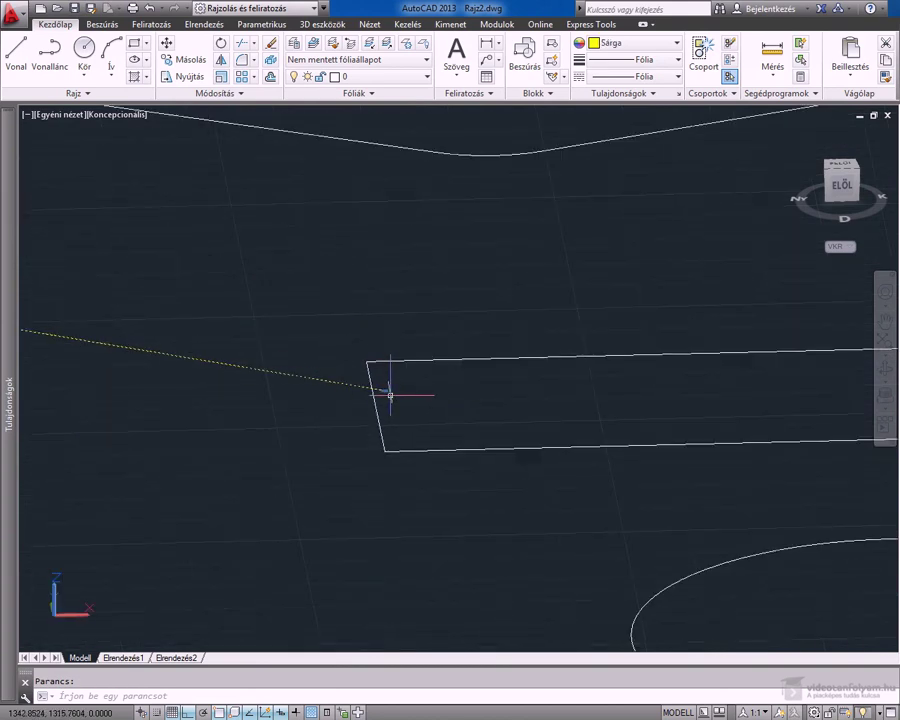
left_click(388, 392)
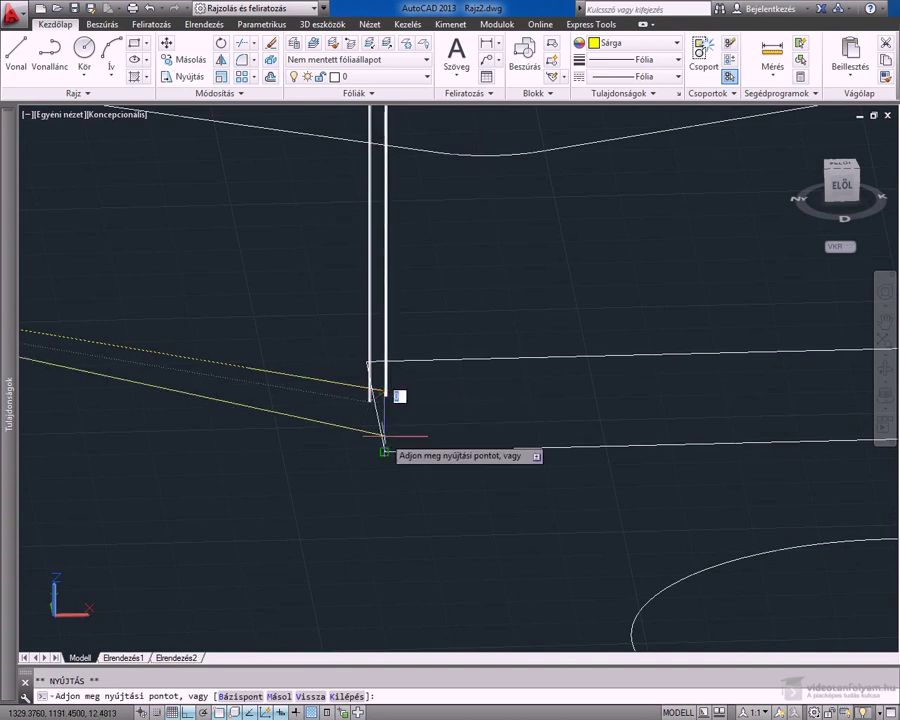
left_click(384, 449)
Step: Stretch the yellow line's other end onto the white outline's open end
scroll(507, 402, "up", 2)
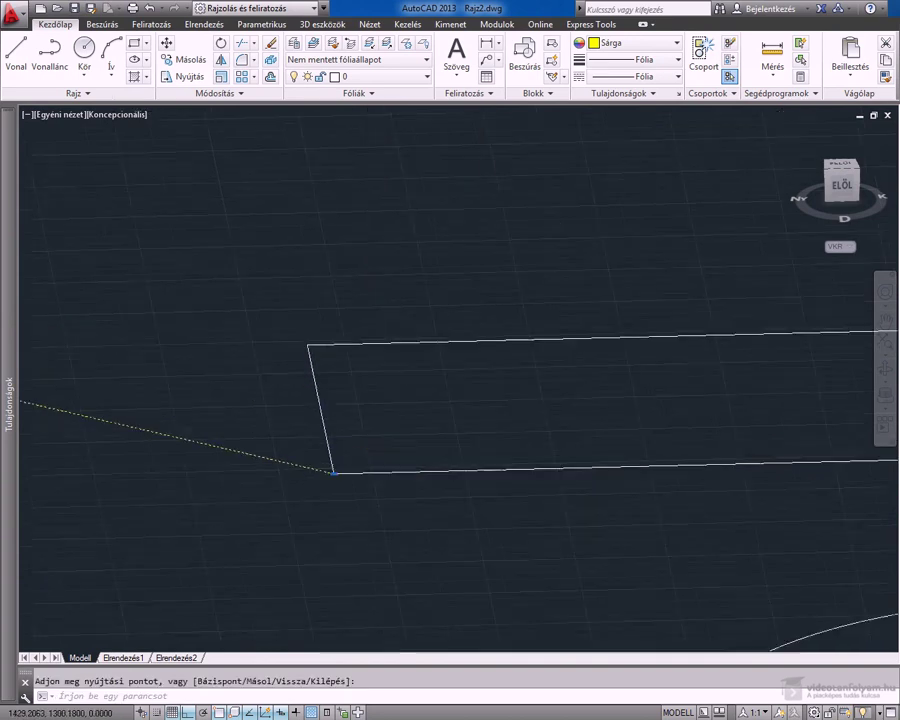
scroll(530, 402, "down", 2)
scroll(538, 402, "down", 5)
scroll(211, 348, "down", 8)
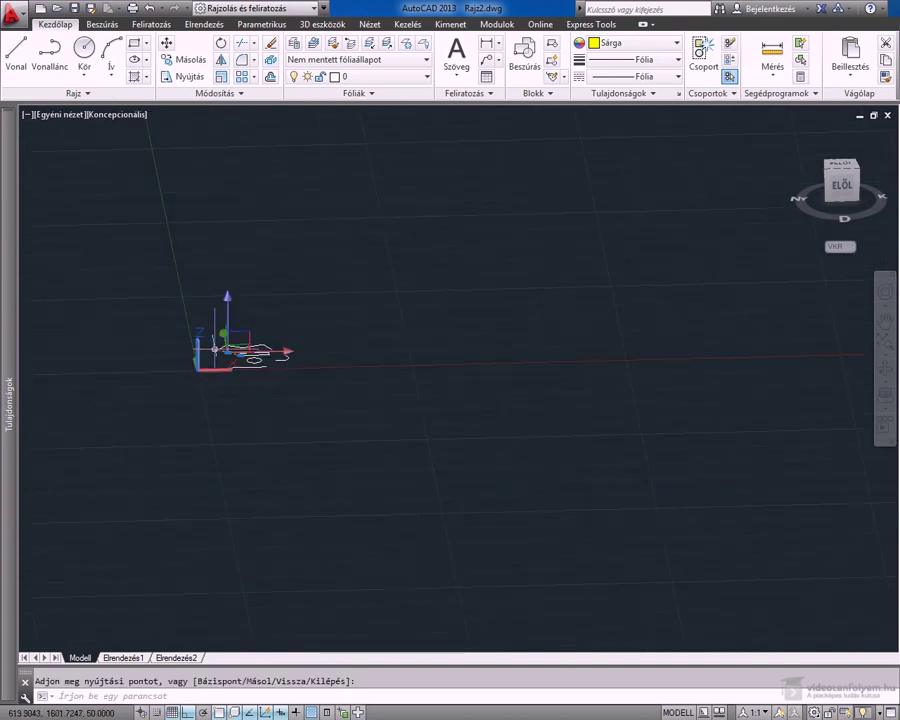
scroll(215, 350, "up", 3)
scroll(280, 360, "up", 4)
scroll(330, 405, "up", 2)
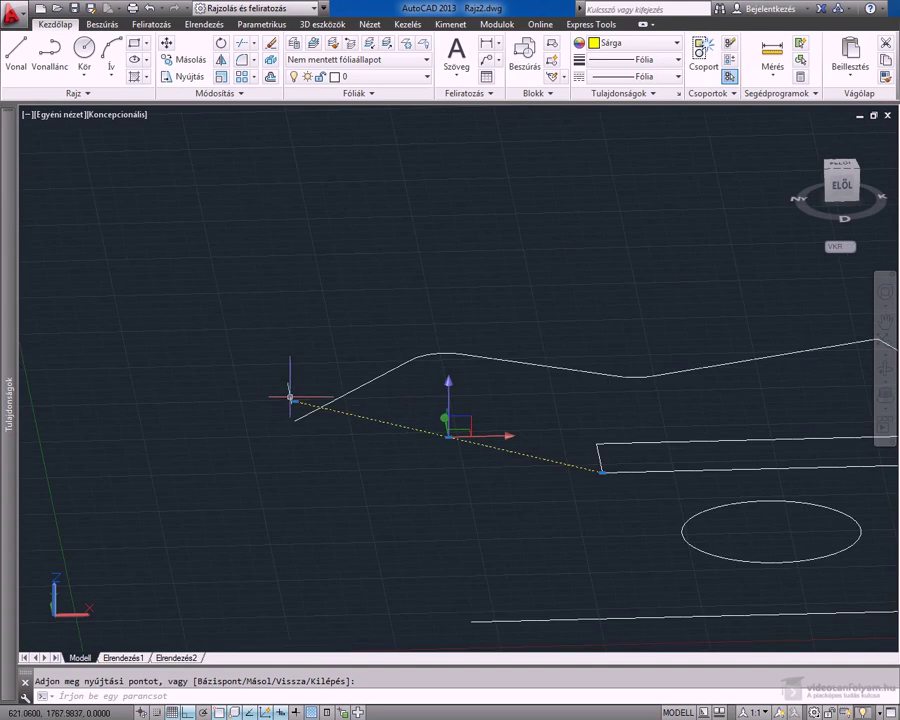
left_click(295, 420)
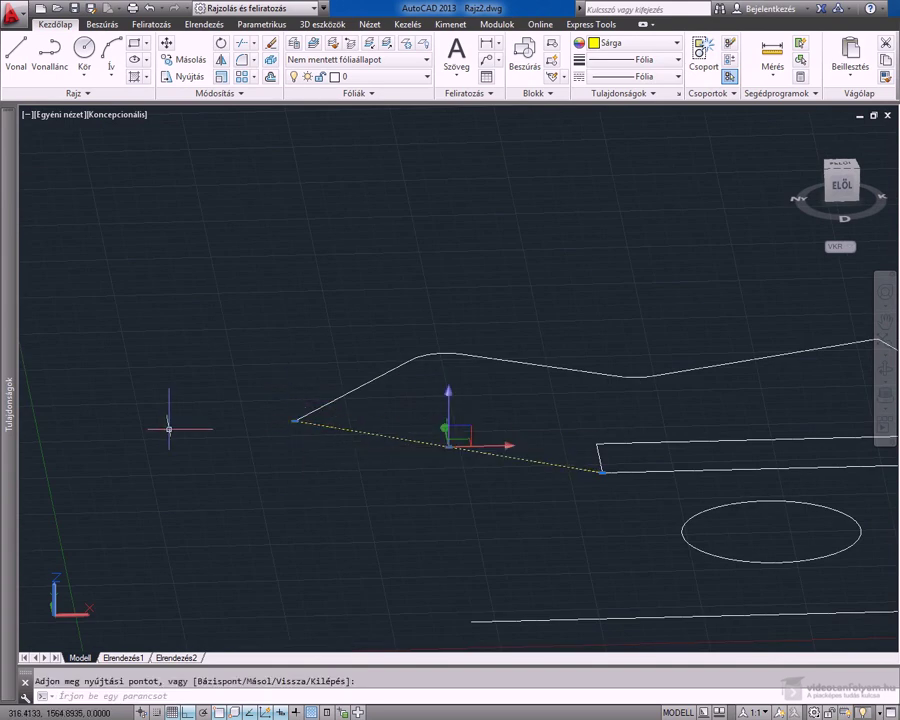
key("Escape")
Step: Zoom to extents with Z, T to fit the whole drawing
type("z")
key("Return")
type("t")
key("Return")
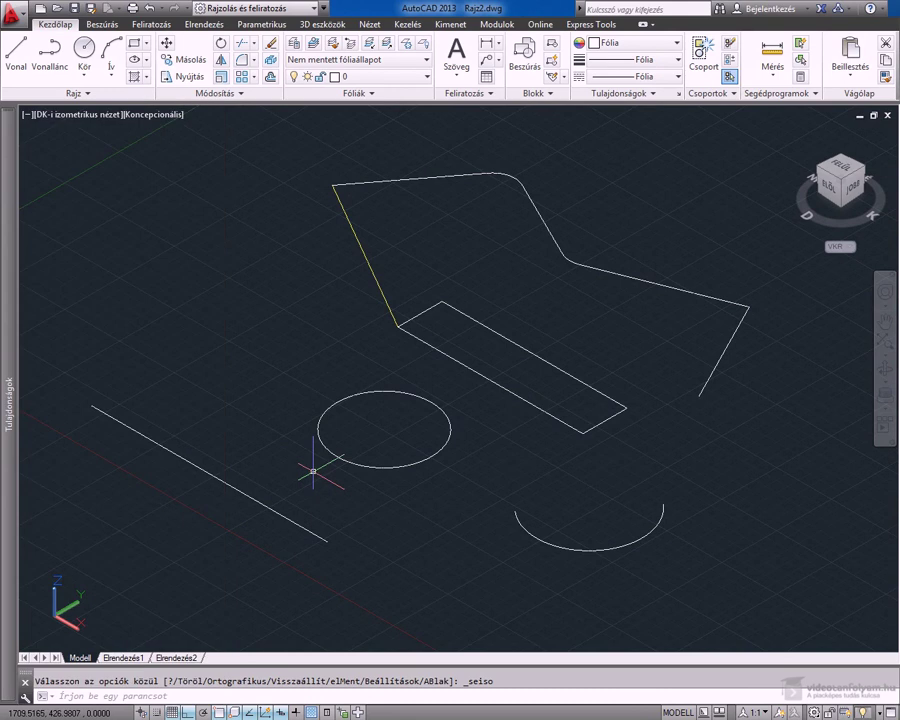
Step: Set the THICKNESS system variable from 100 back to 0 using the Recent Input menu
key("Escape")
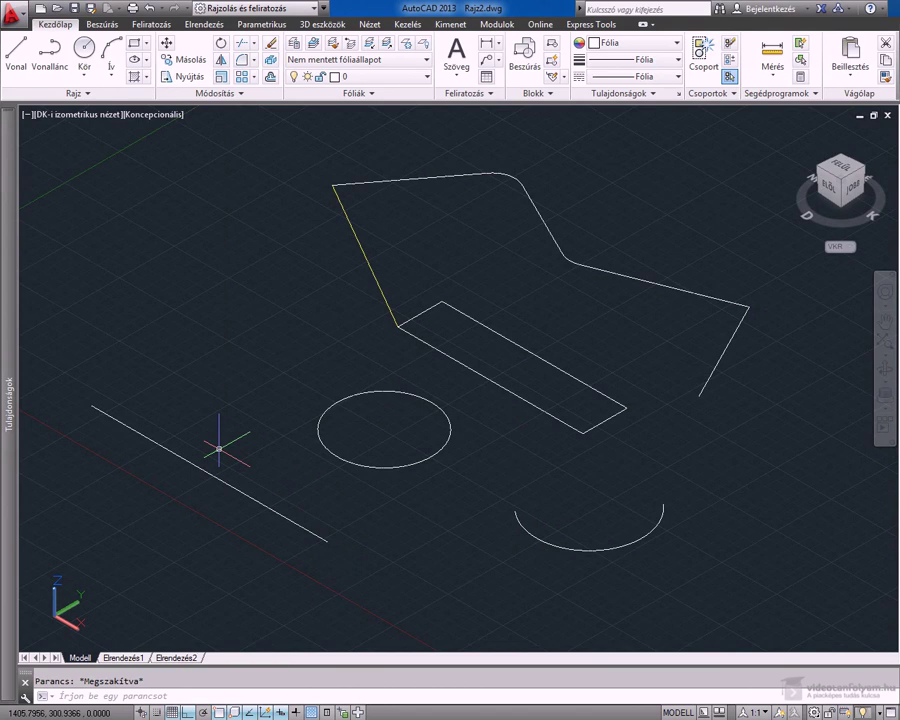
right_click(262, 369)
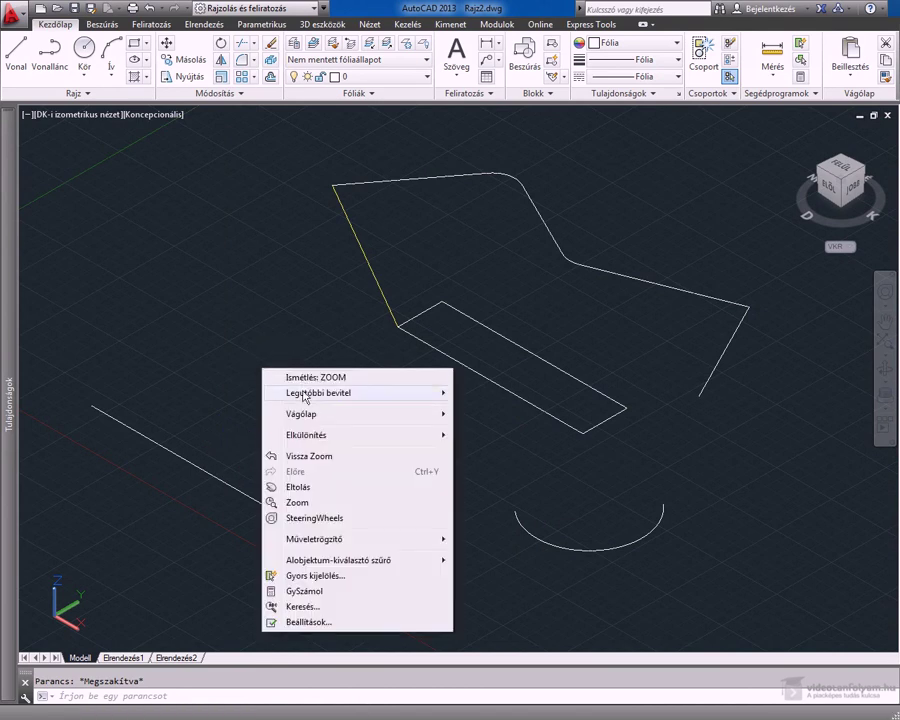
mouse_move(340, 393)
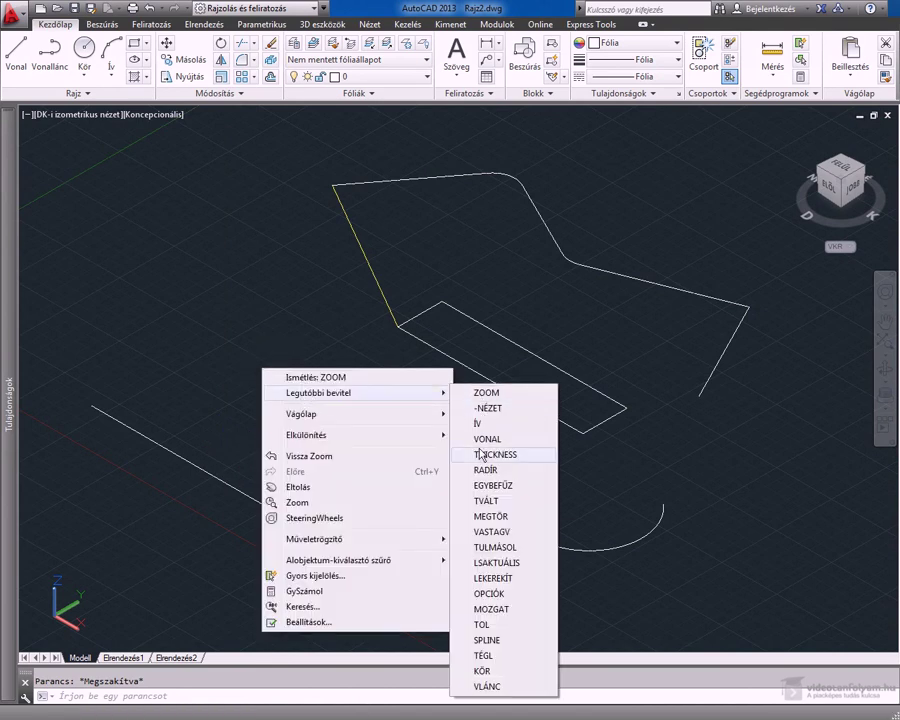
left_click(481, 456)
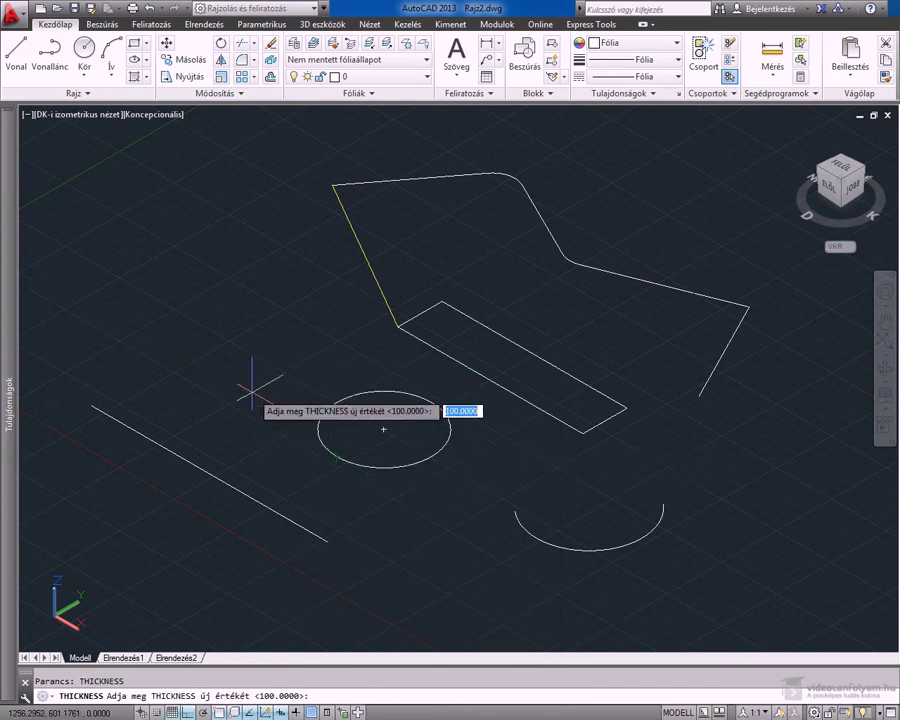
type("0")
key("Return")
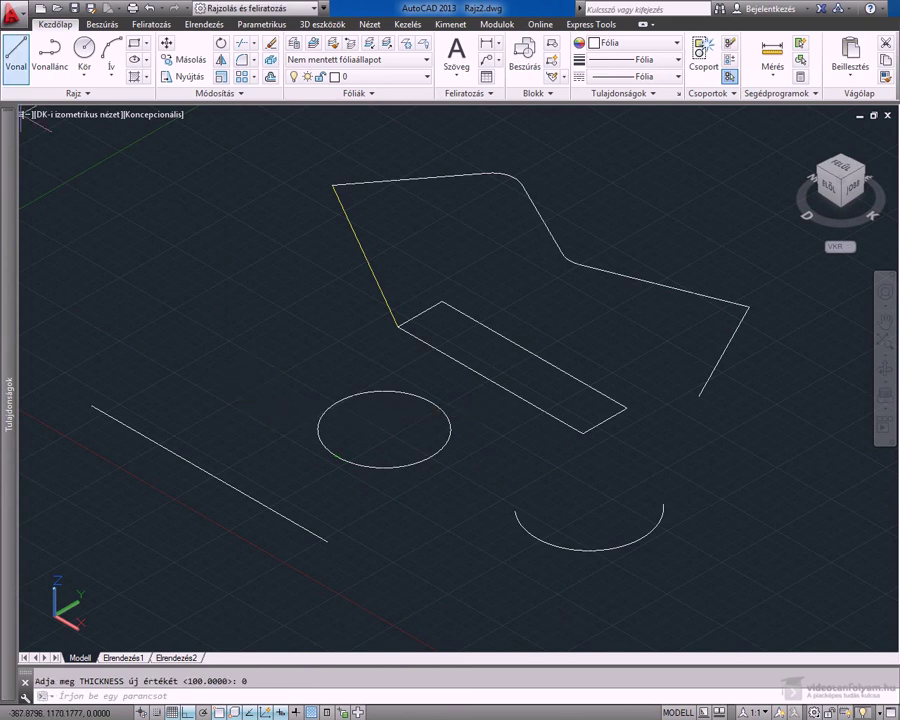
Step: Draw a vertical line near the origin with Vonal, ending with a short extra segment
left_click(12, 57)
left_click(233, 264)
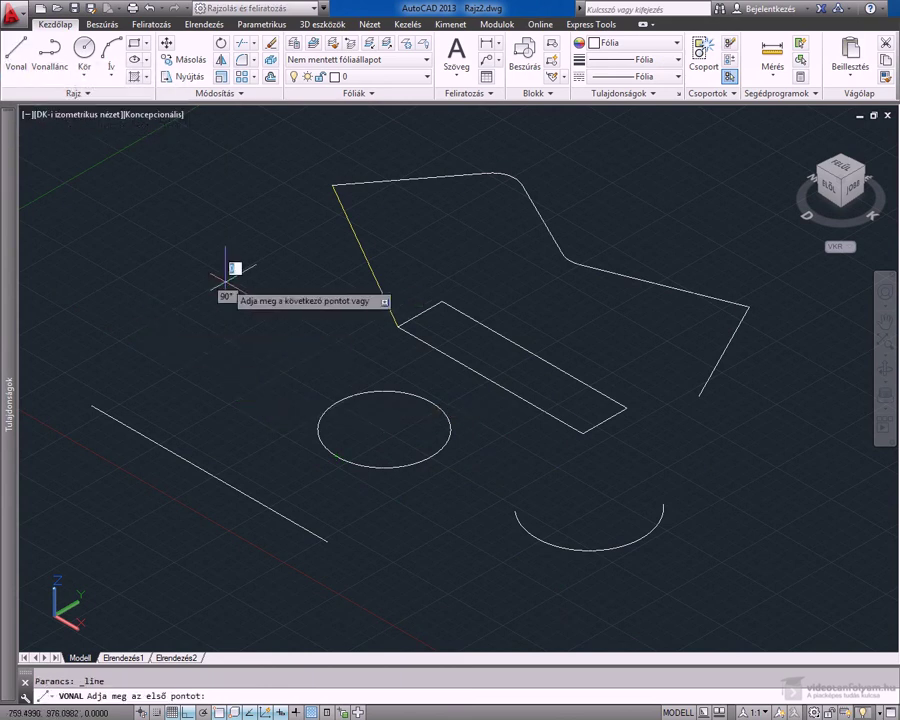
left_click(190, 378)
left_click(270, 374)
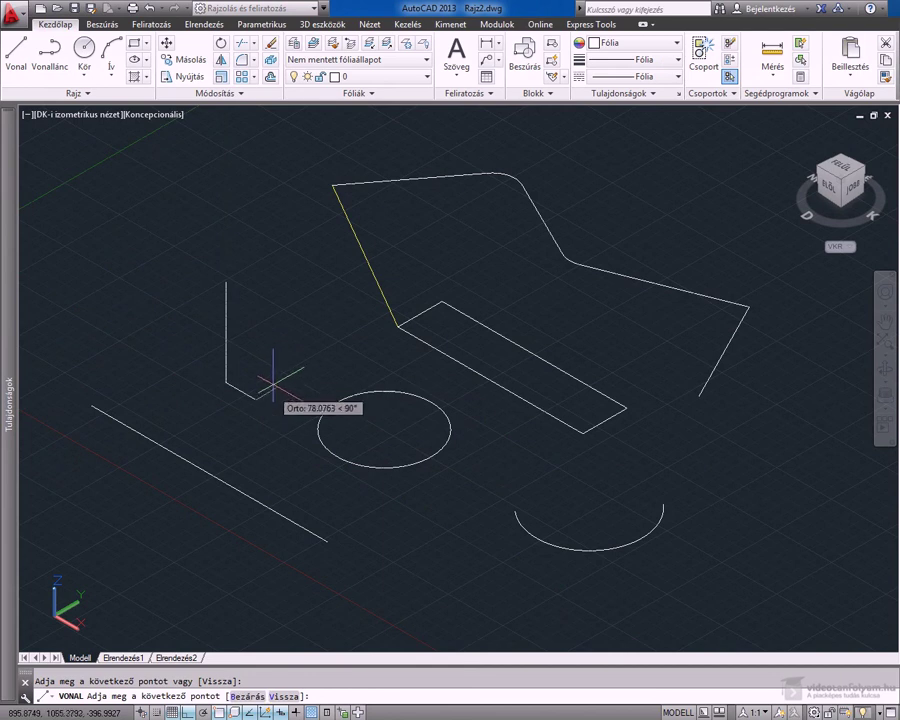
key("Escape")
Step: Window-select the short extra segment and delete it
middle_click_drag(186, 294, 229, 335, "shift")
left_click(270, 563)
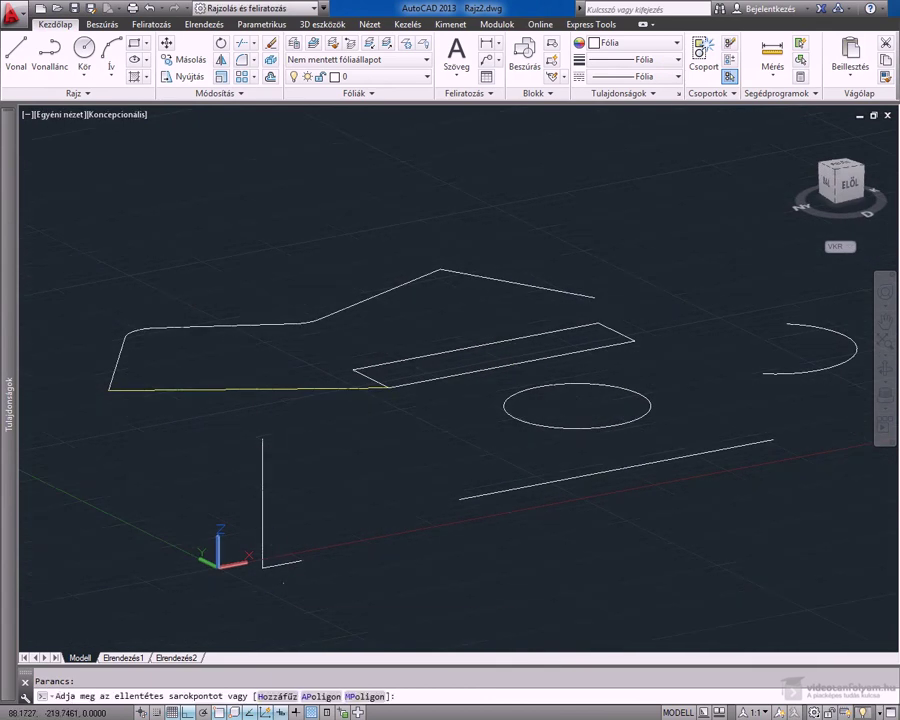
left_click(330, 522)
key("Delete")
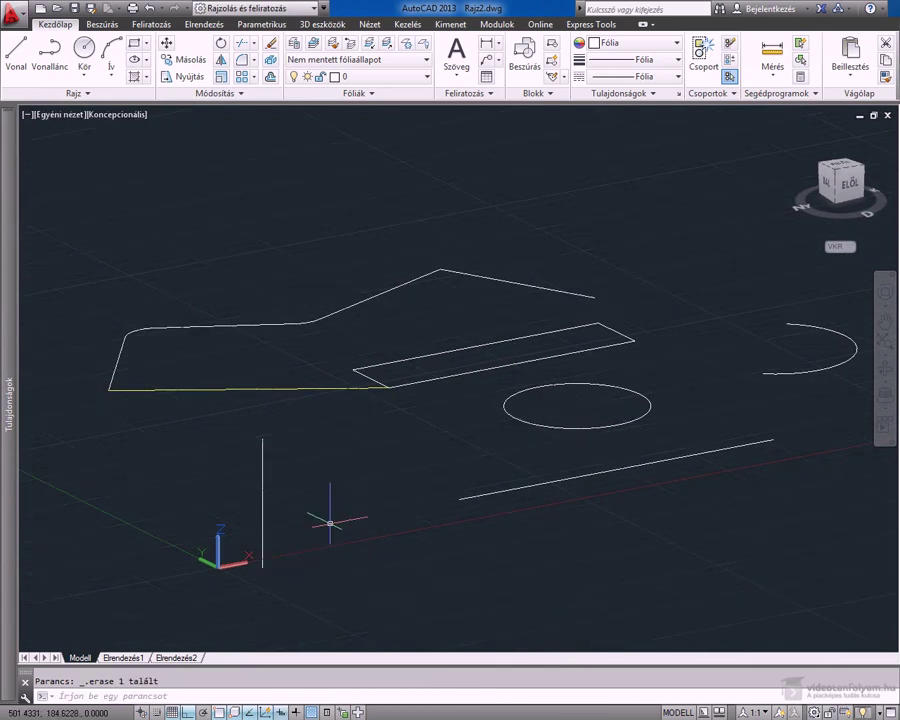
Step: In Properties, set the vertical line's end point Z to 0 and end point X to 100
left_click(261, 516)
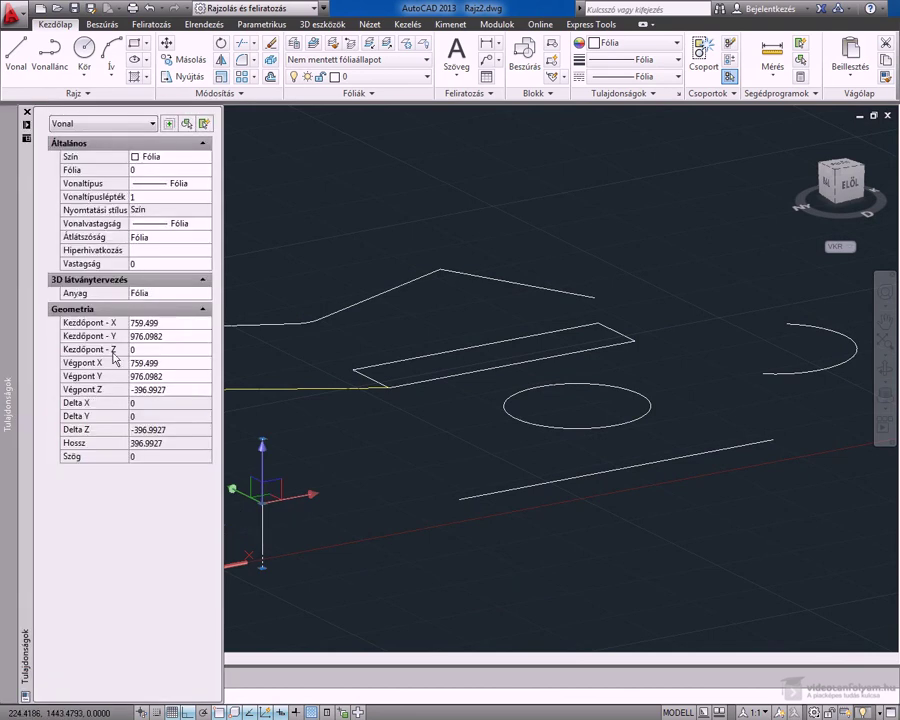
left_click(146, 390)
type("0")
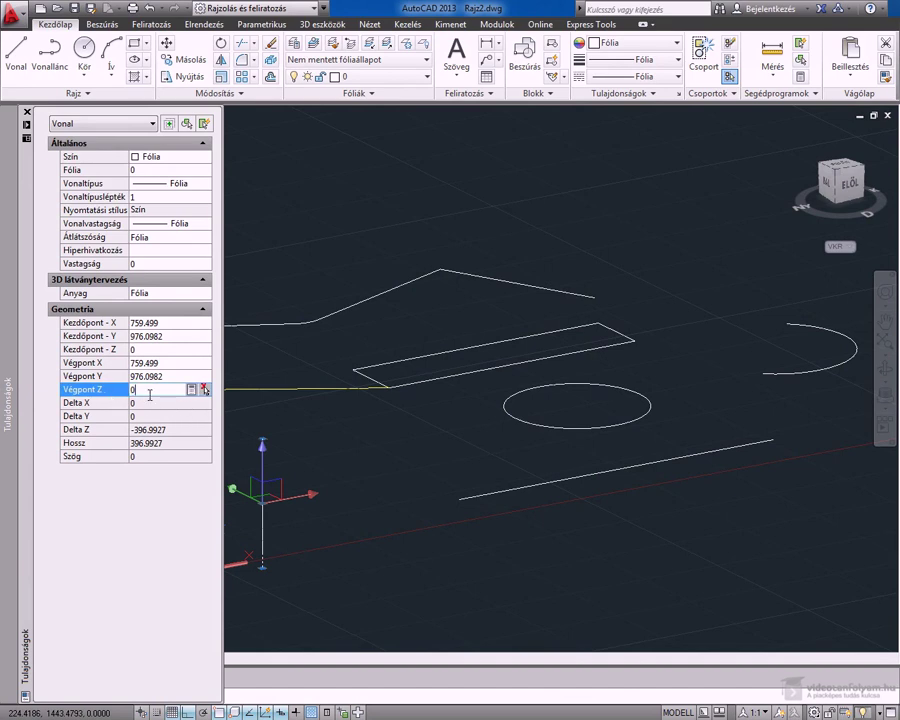
key("Return")
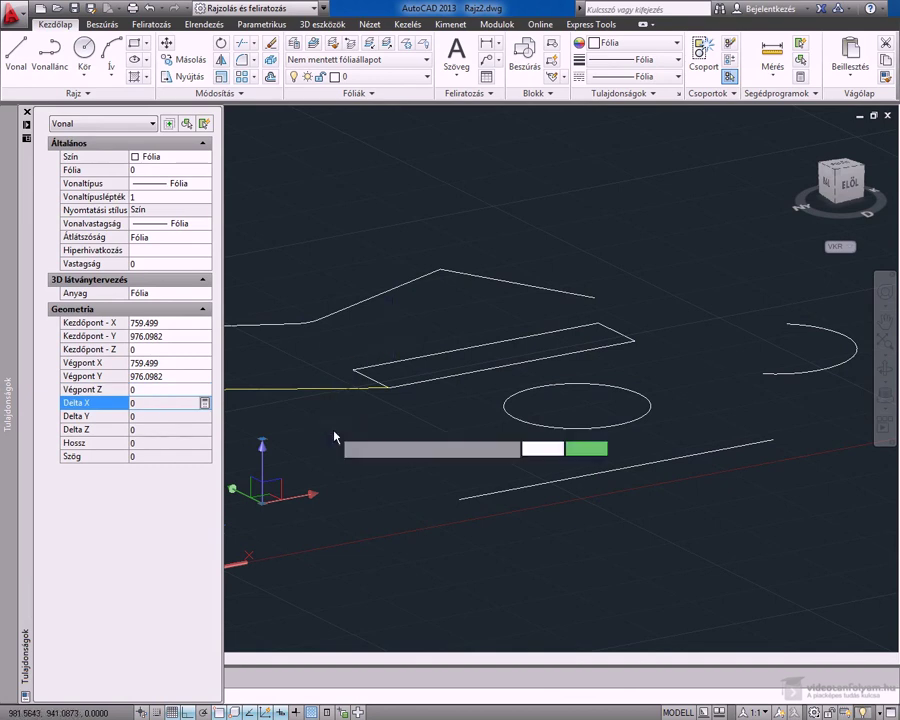
left_click(315, 447)
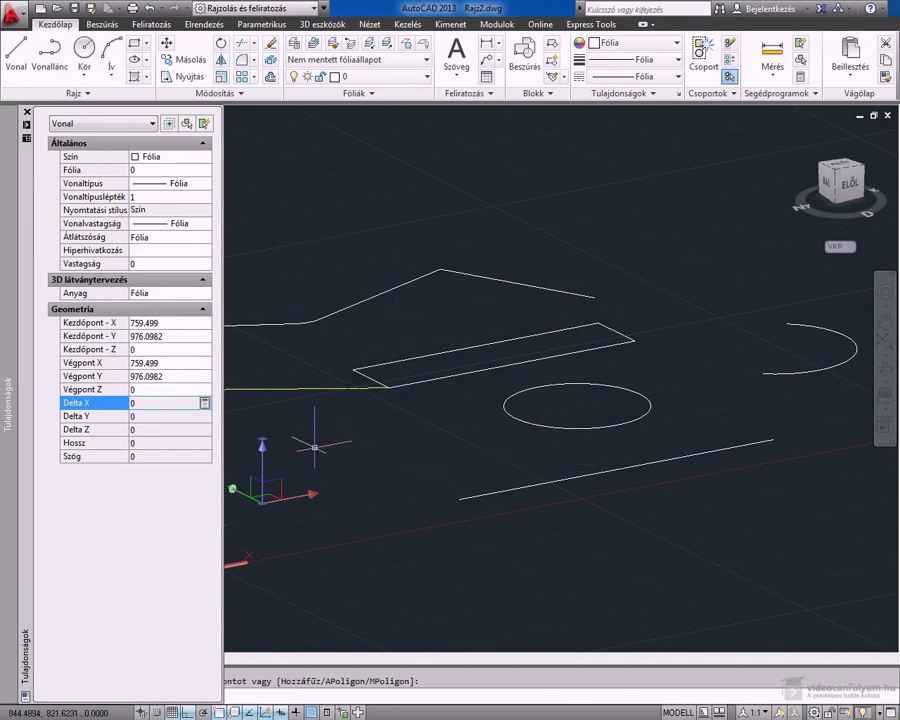
left_click(183, 364)
type("100")
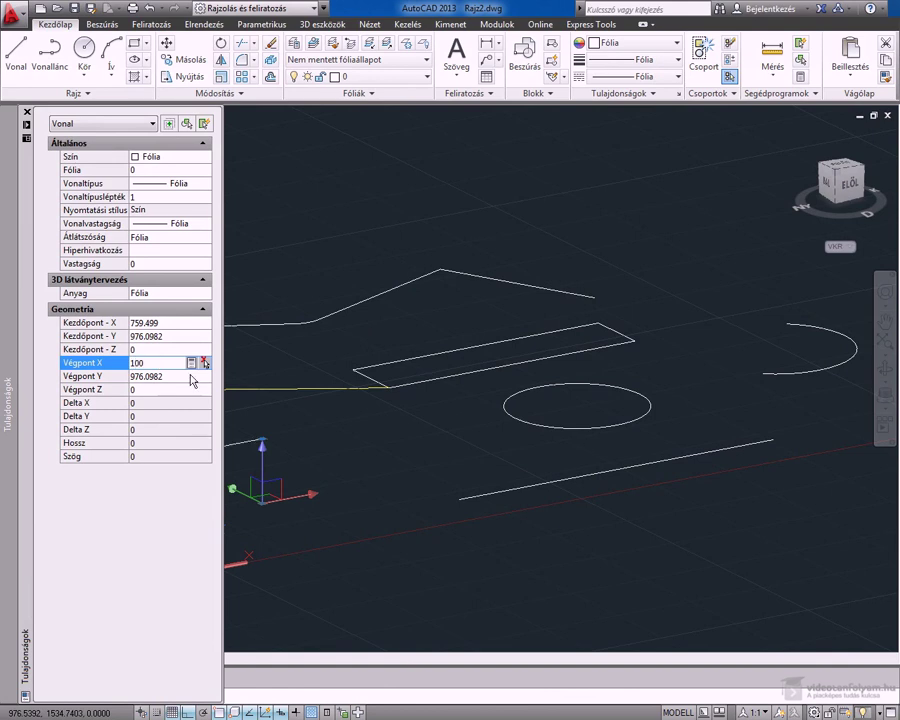
key("Return")
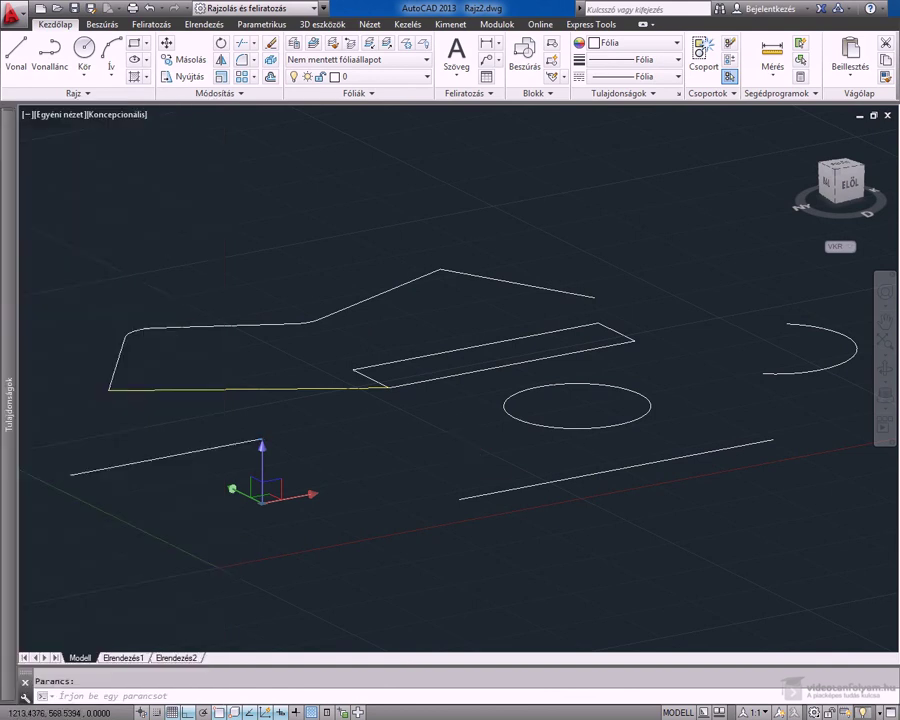
type("z")
key("Return")
type("t")
key("Return")
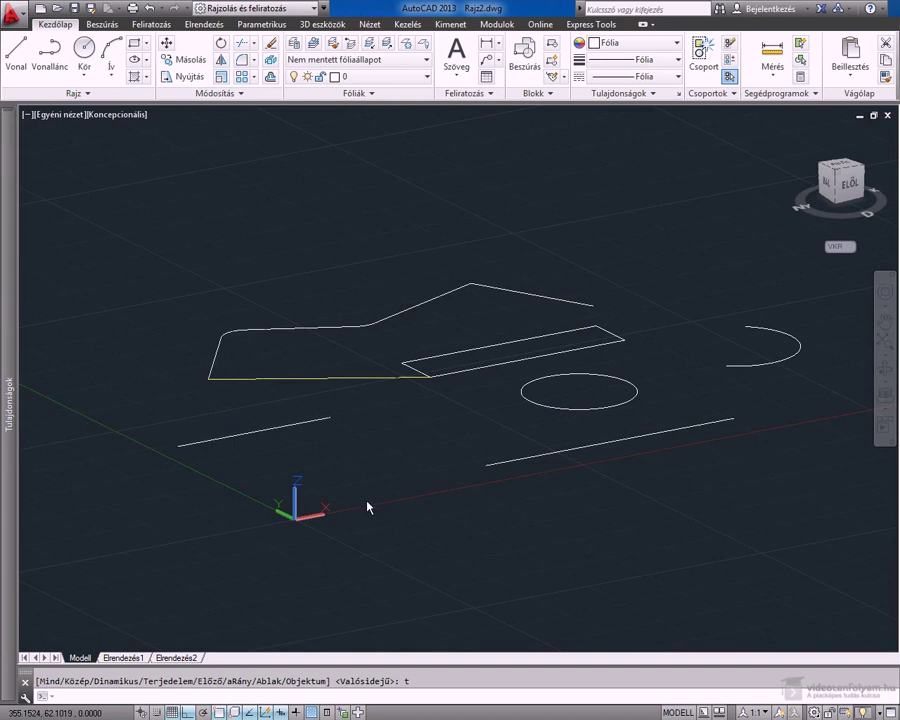
Step: Draw a new flat line with Vonal beyond the zigzag outline
left_click(14, 66)
left_click(256, 248)
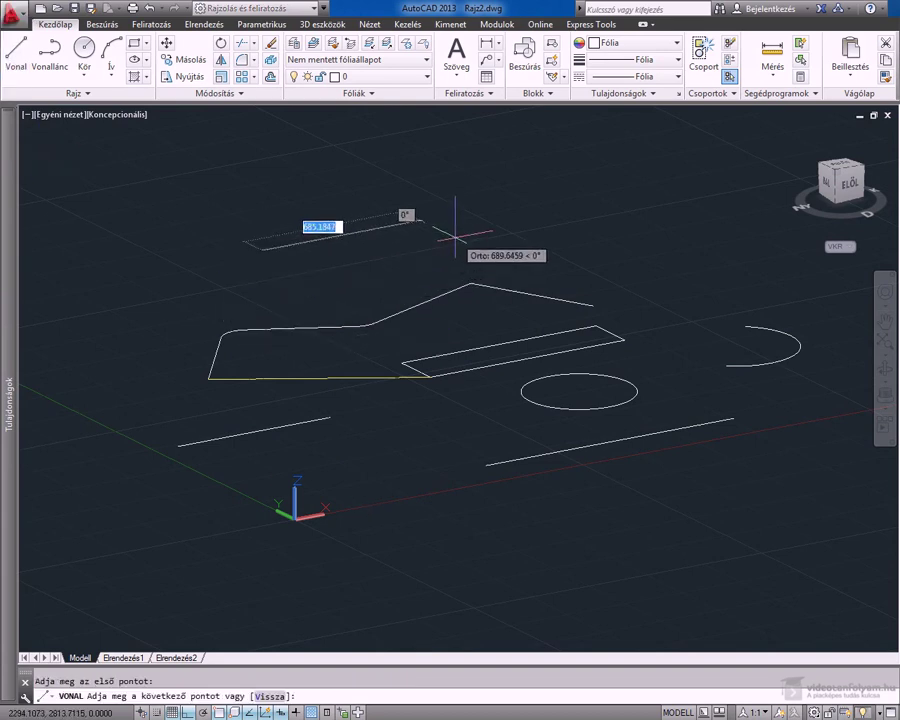
left_click(455, 237)
key("Escape")
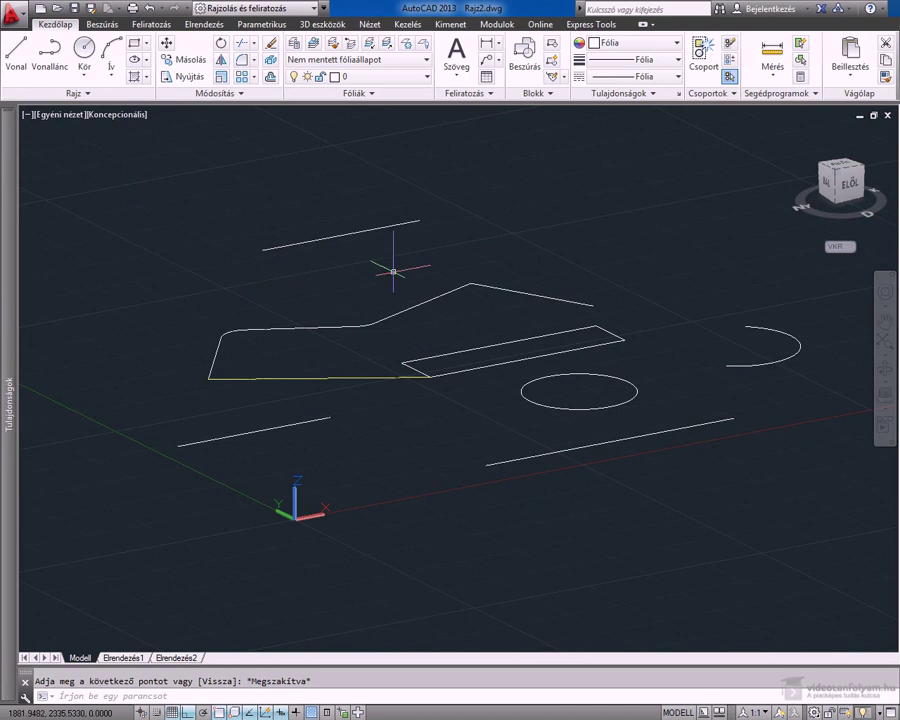
Step: Zoom to the drawing's extents and switch to the SE Isometric view
middle_click(230, 270)
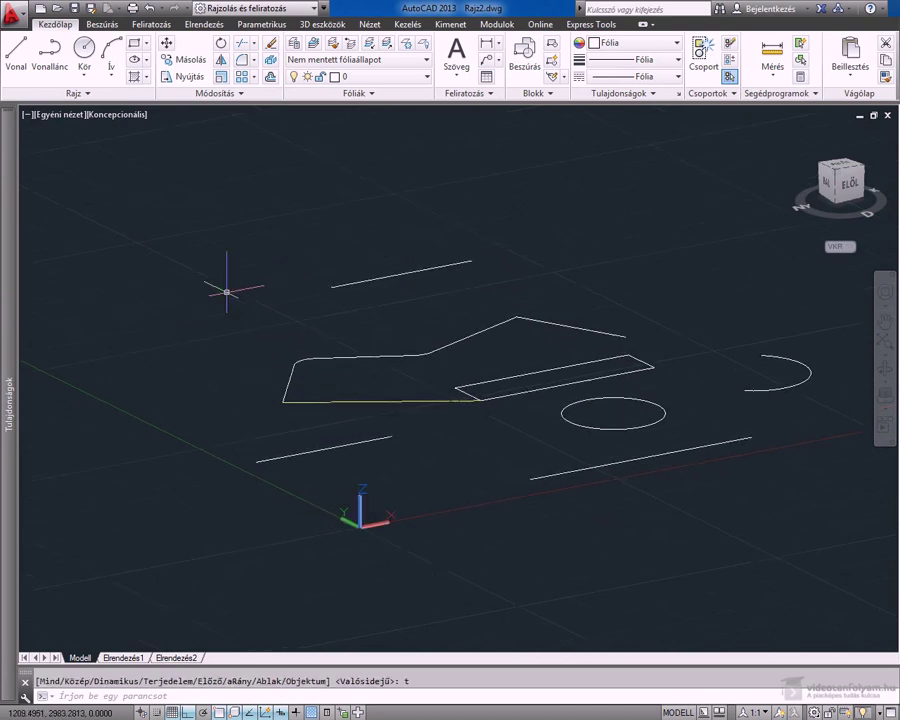
left_click(80, 114)
left_click(100, 265)
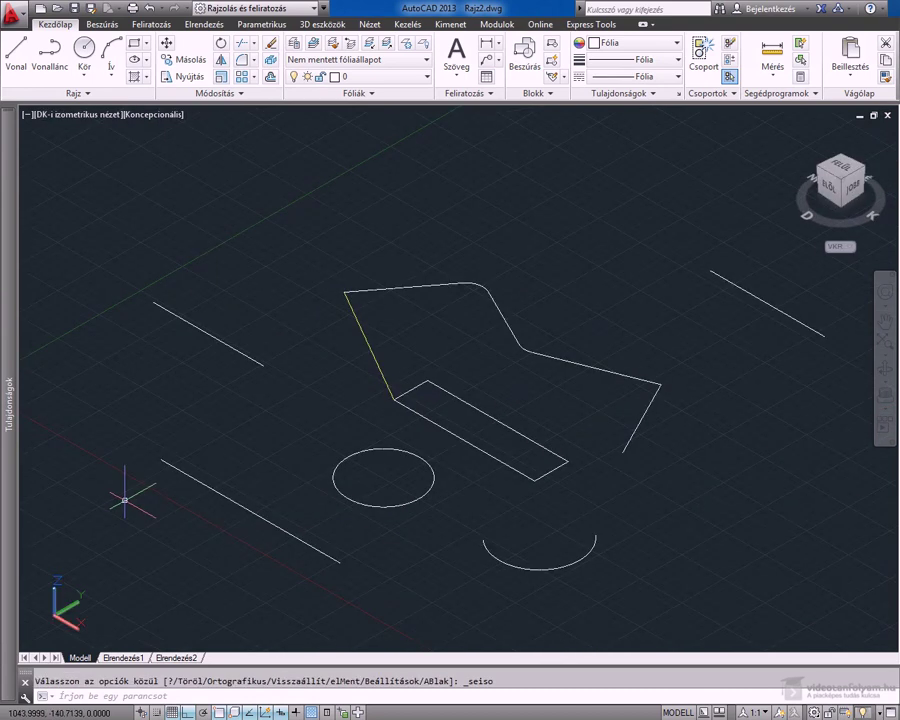